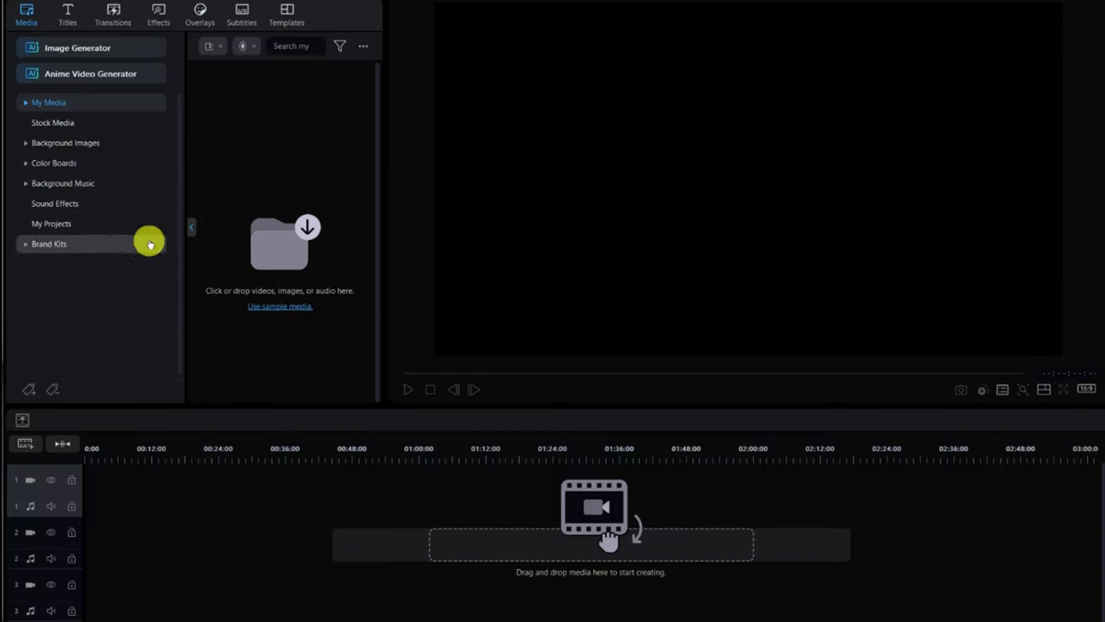
left_click(45, 125)
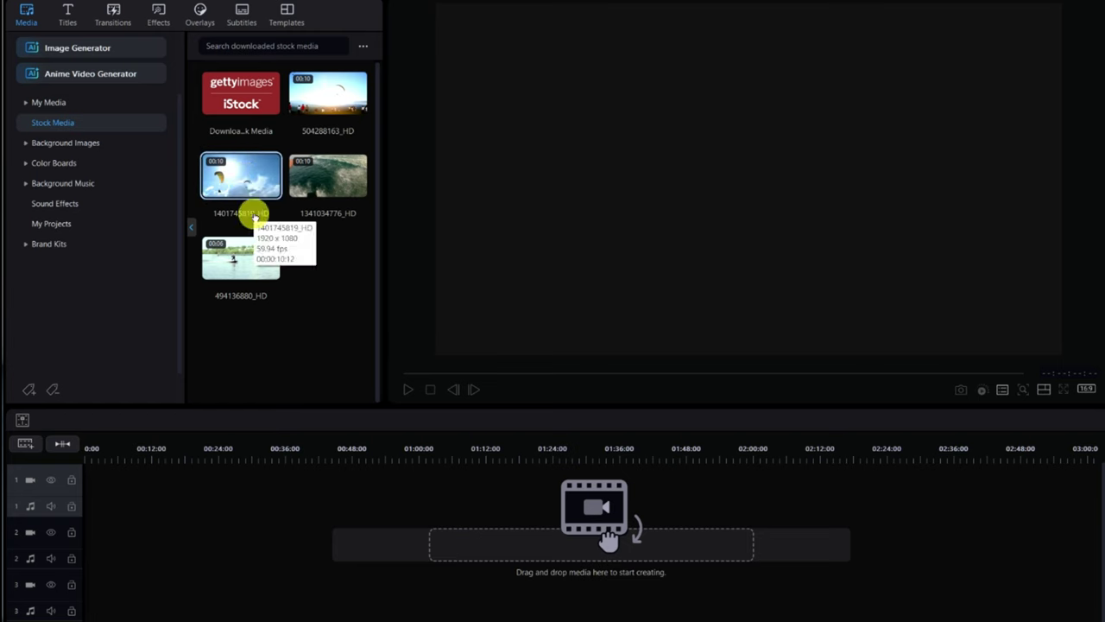
left_click_drag(240, 175, 86, 480)
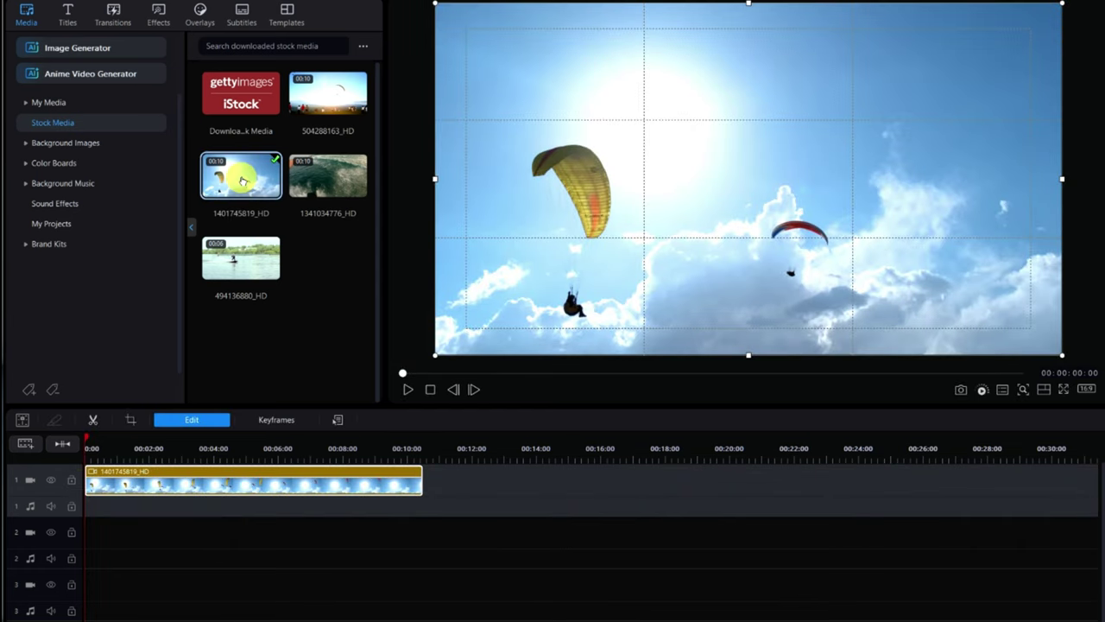
left_click_drag(242, 179, 82, 596)
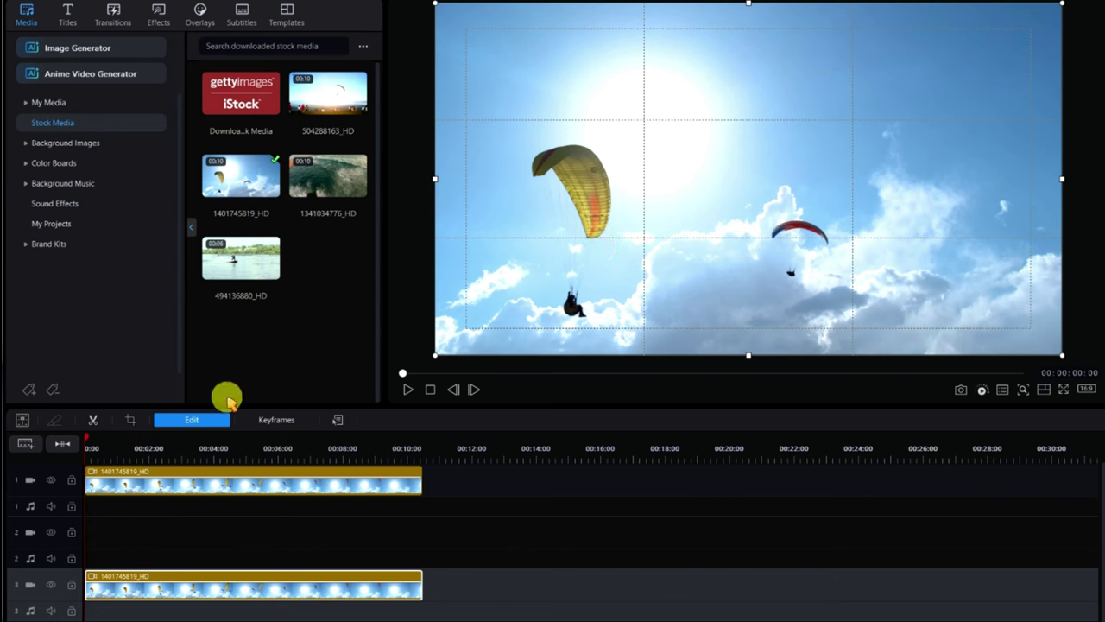
Add the Amplify Vertical title at the start of track 2 and extend it to about 00:00:08:18
left_click(66, 16)
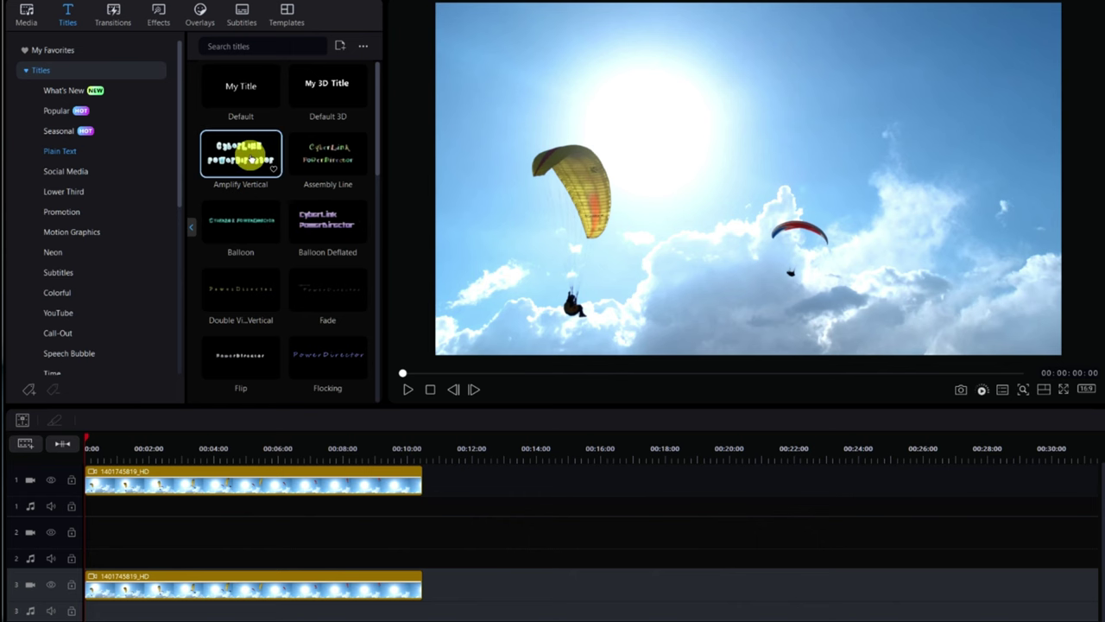
left_click_drag(245, 154, 77, 529)
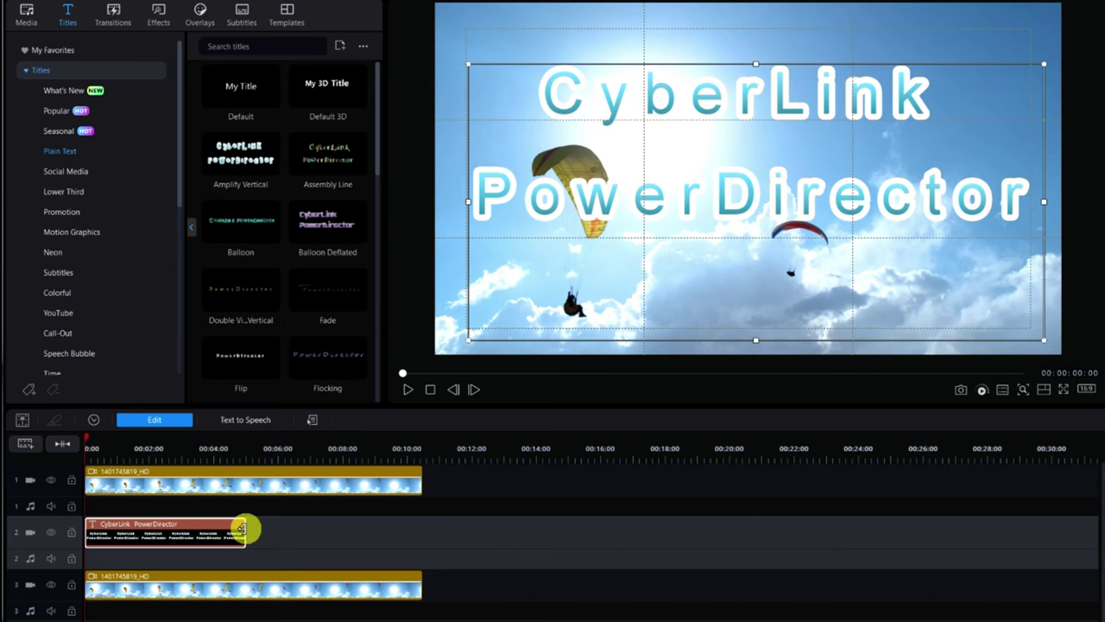
left_click_drag(242, 529, 371, 548)
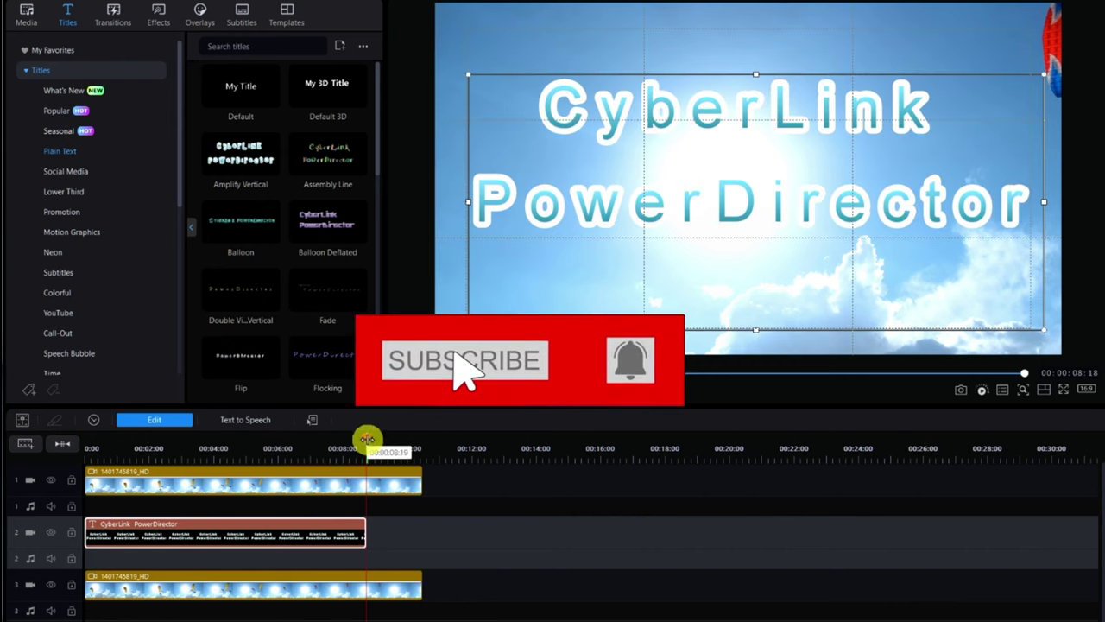
Review the title and the track 3 clip by scrubbing and playing the timeline, and return the playhead to the start
left_click_drag(365, 439, 280, 440)
left_click(358, 531)
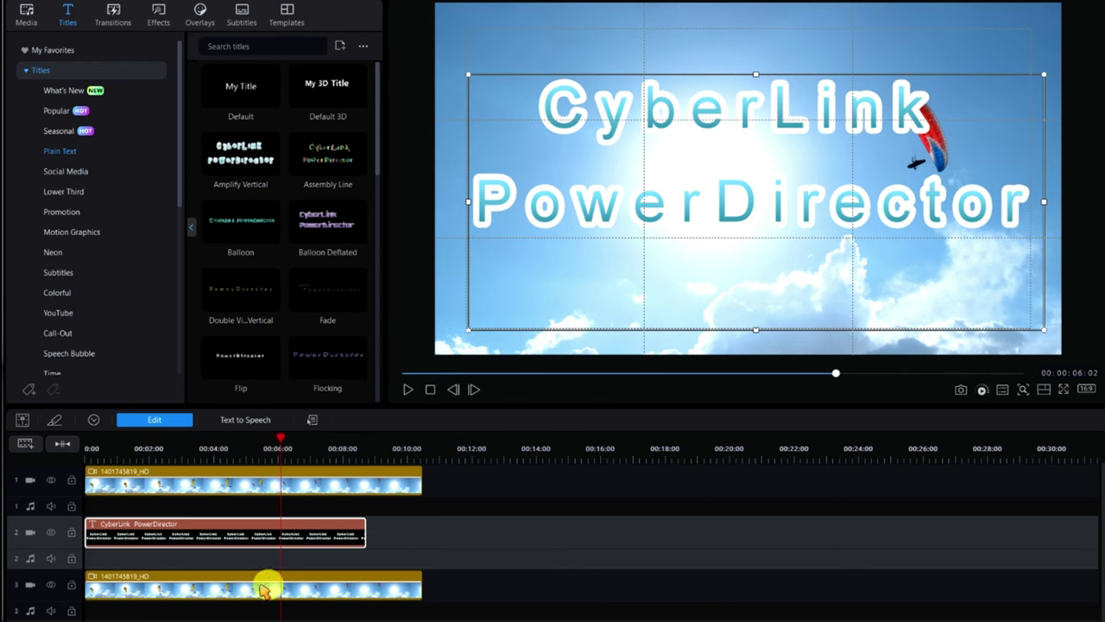
left_click(184, 584)
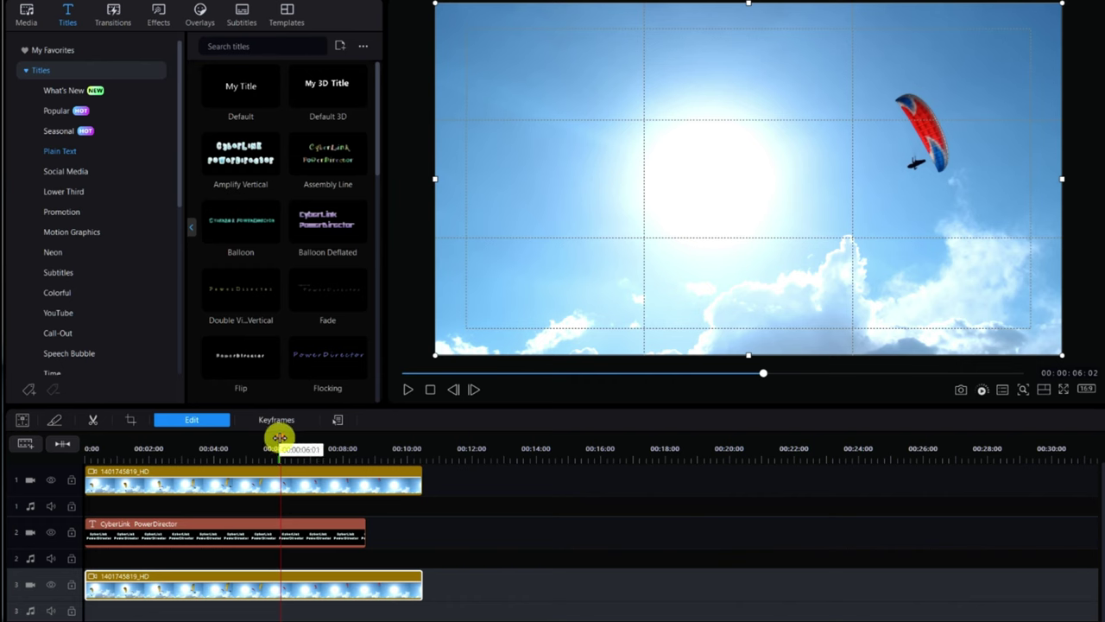
left_click_drag(278, 436, 69, 463)
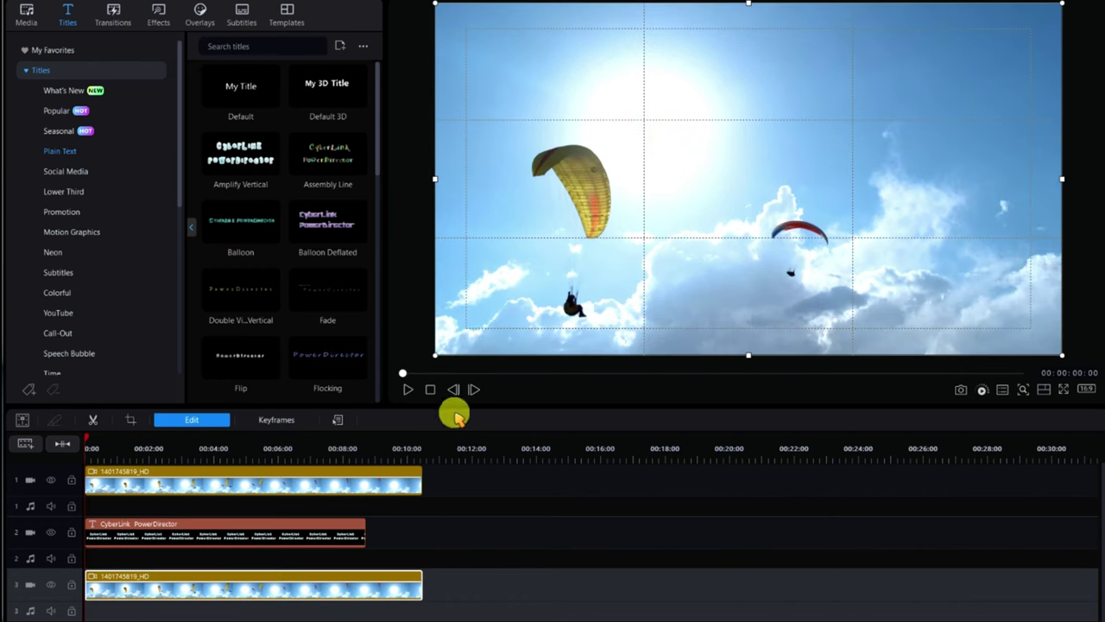
left_click(406, 388)
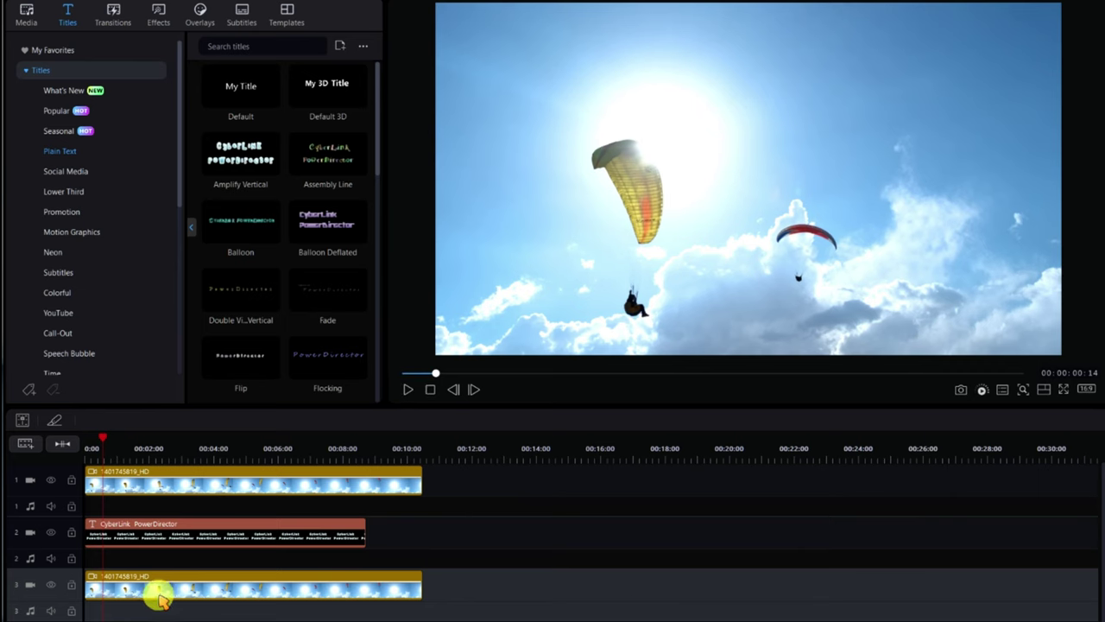
left_click_drag(98, 437, 60, 451)
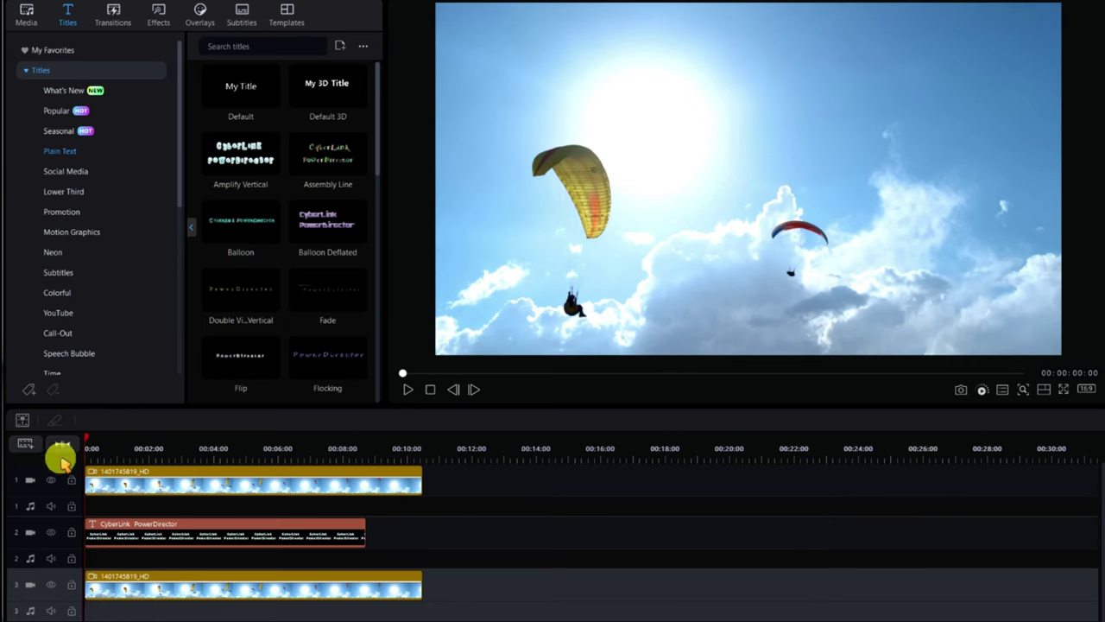
Apply a chroma key to the track 3 clip, sampling the light-blue sky, with color range 9 and denoise 60
double_click(195, 585)
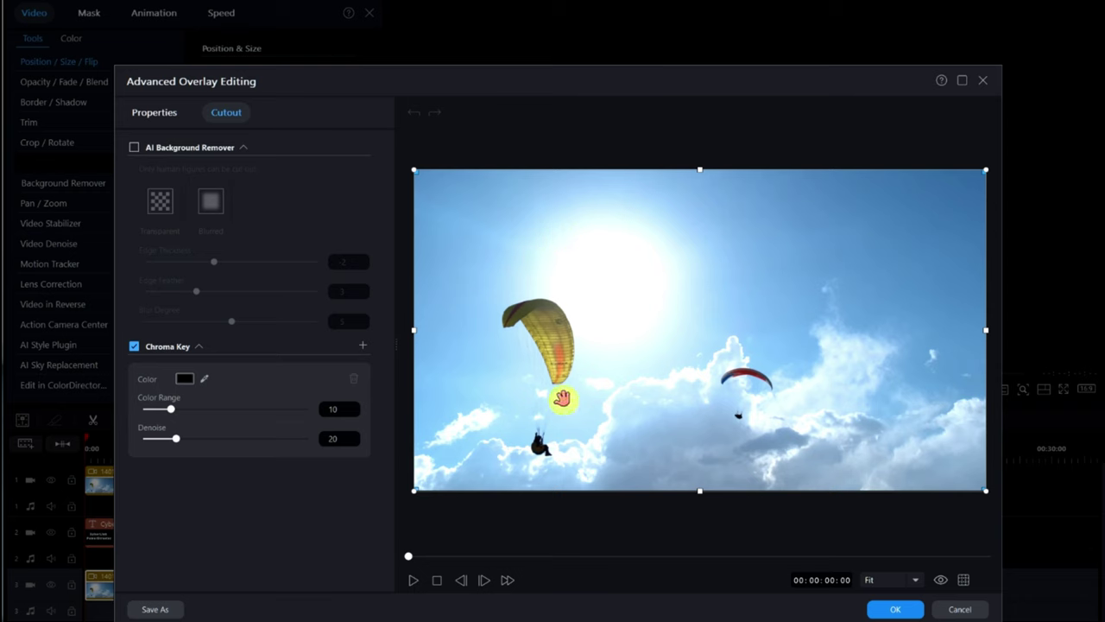
left_click(207, 380)
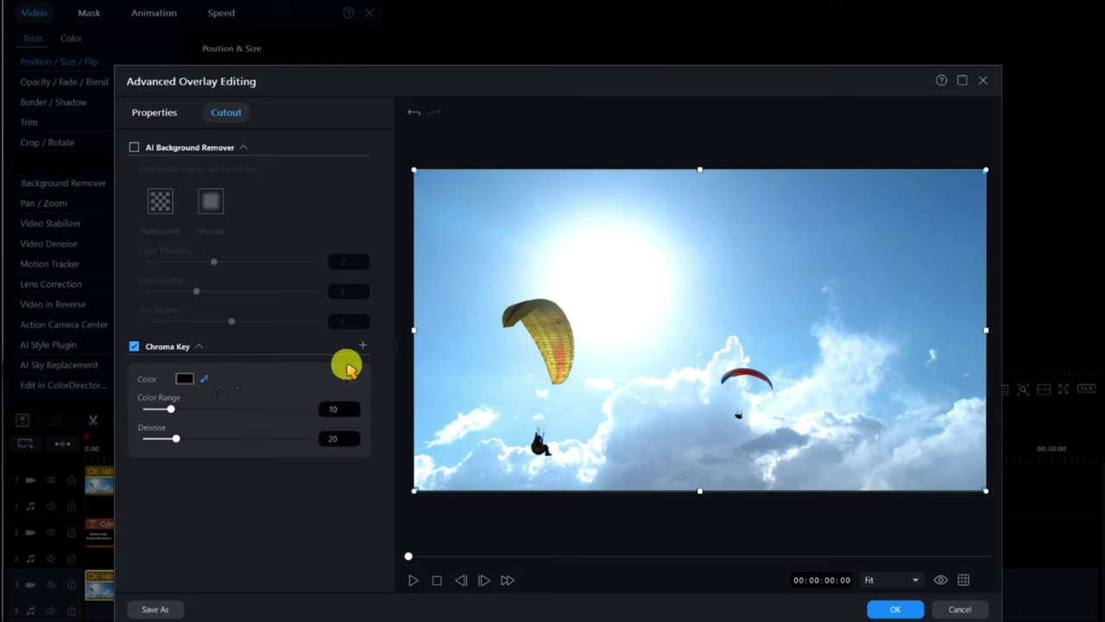
left_click(483, 230)
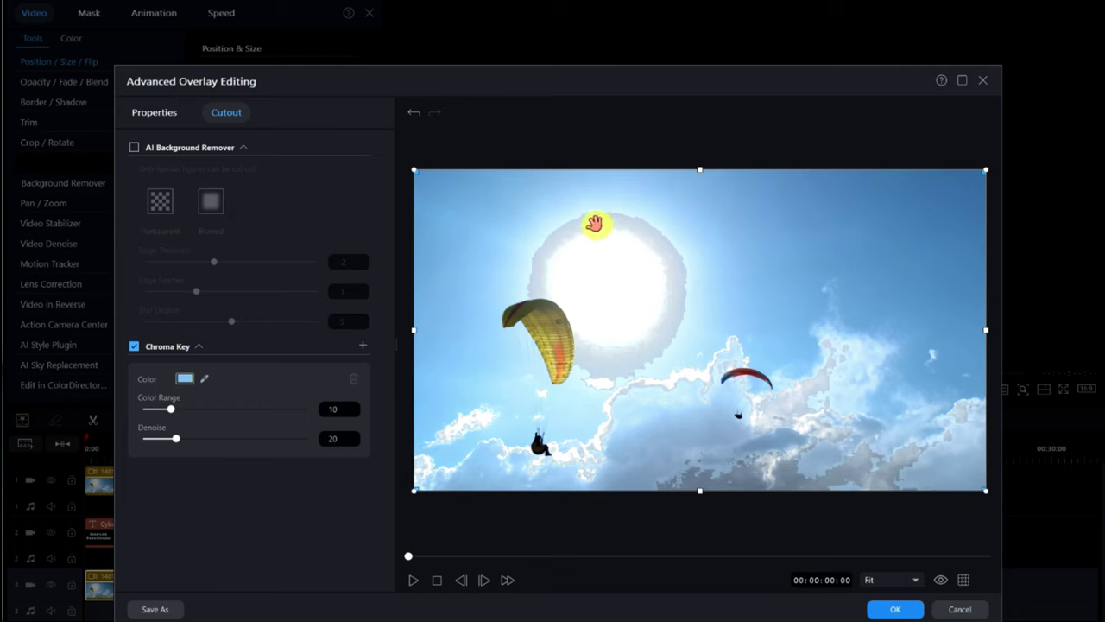
left_click(354, 414)
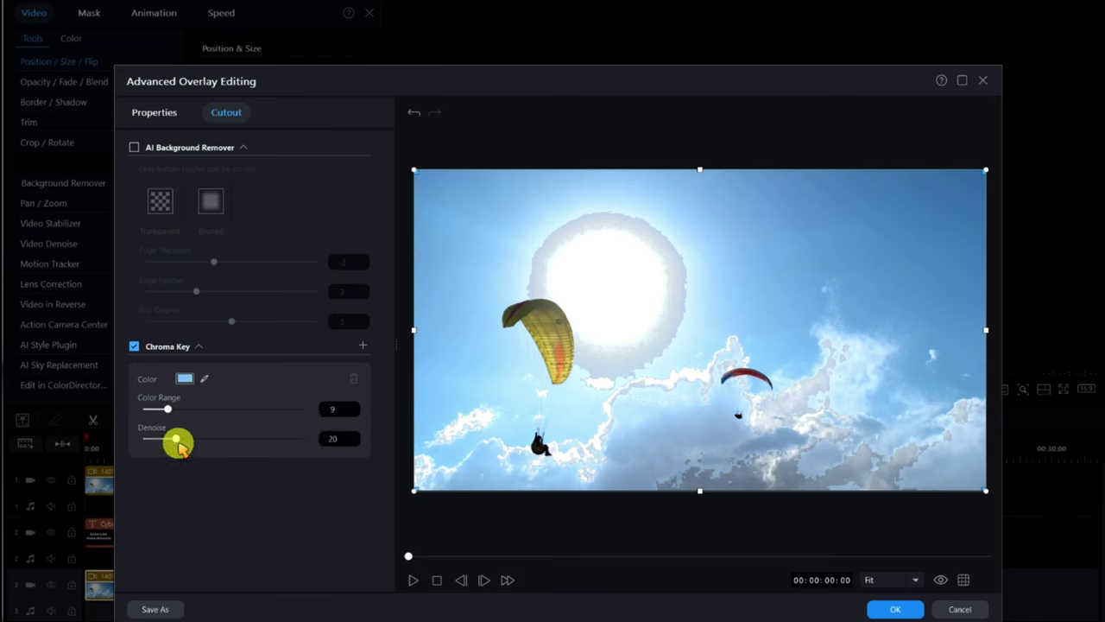
left_click_drag(177, 439, 204, 440)
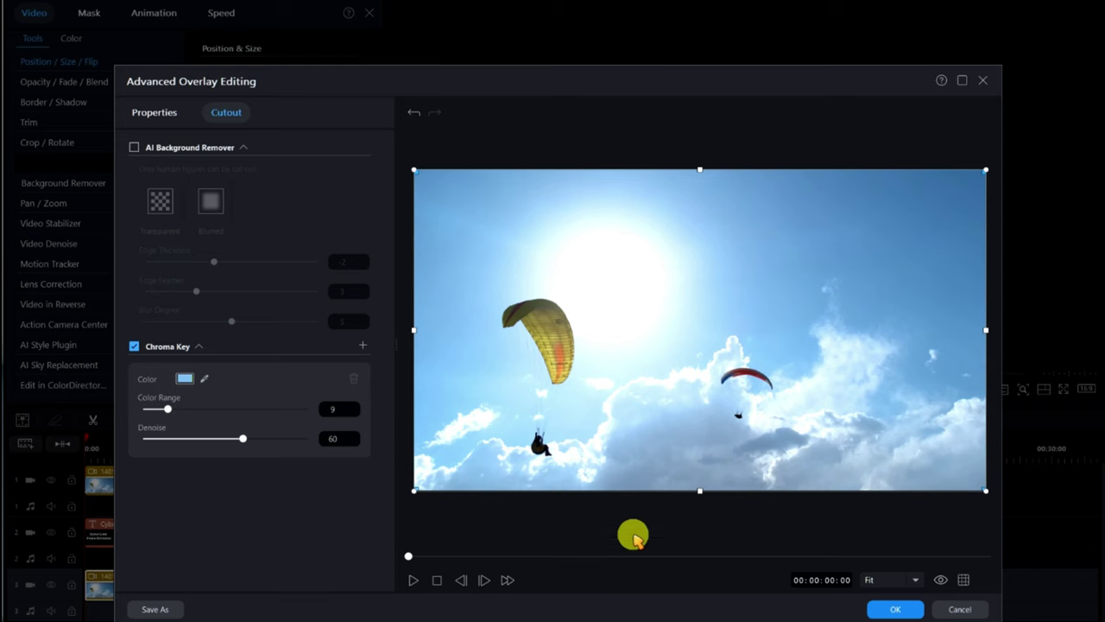
left_click(900, 611)
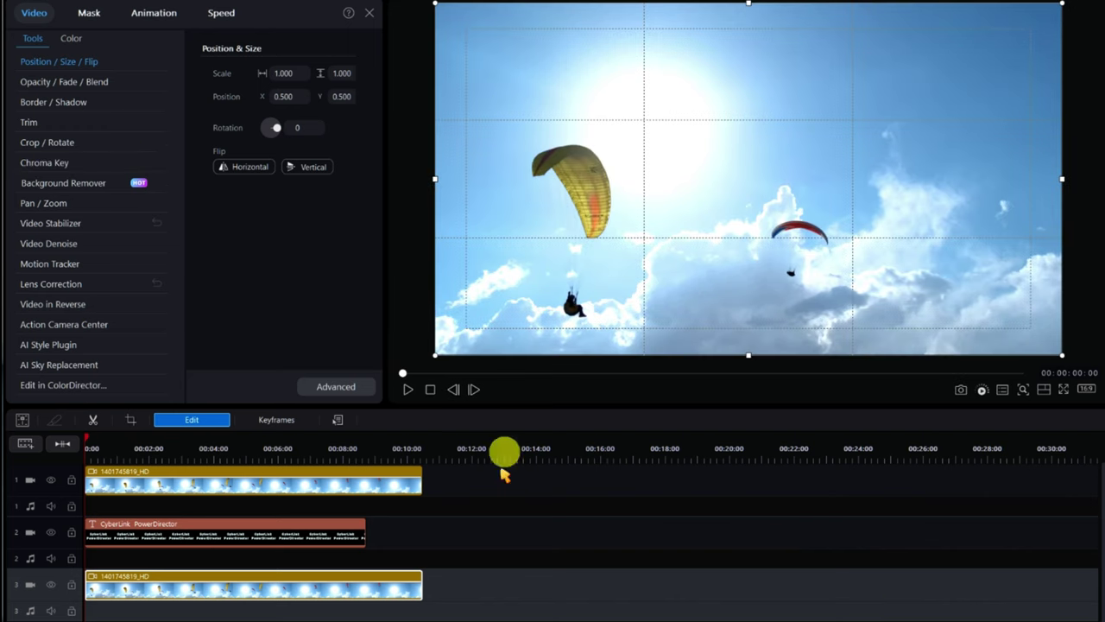
Play the composite from the start to check the keyed clip over the title, and return to the beginning
left_click(407, 390)
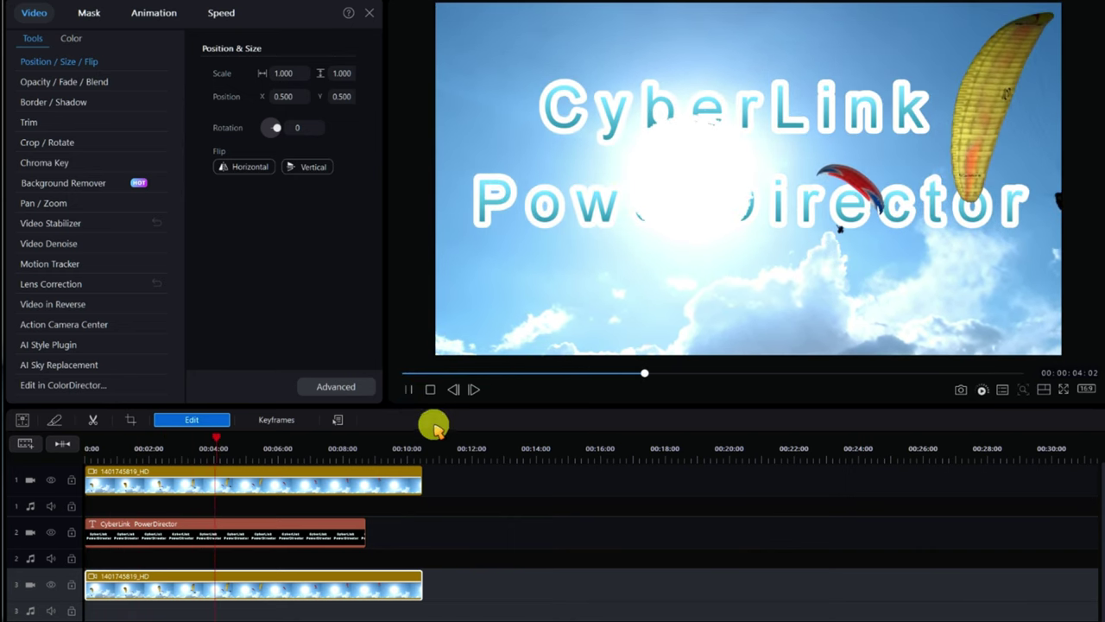
key("space")
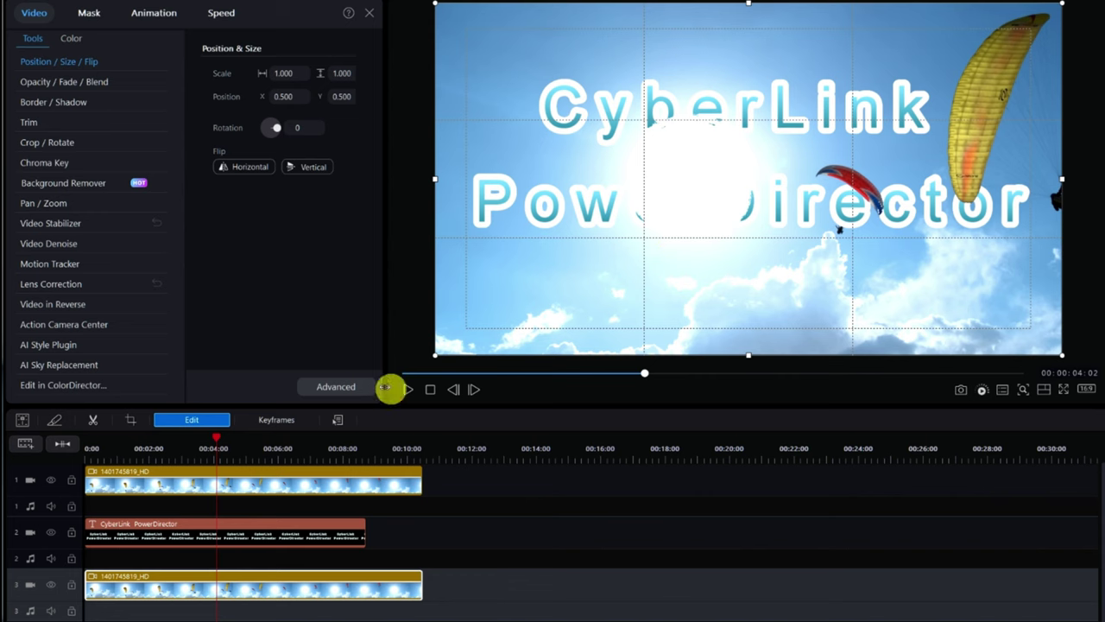
left_click(430, 390)
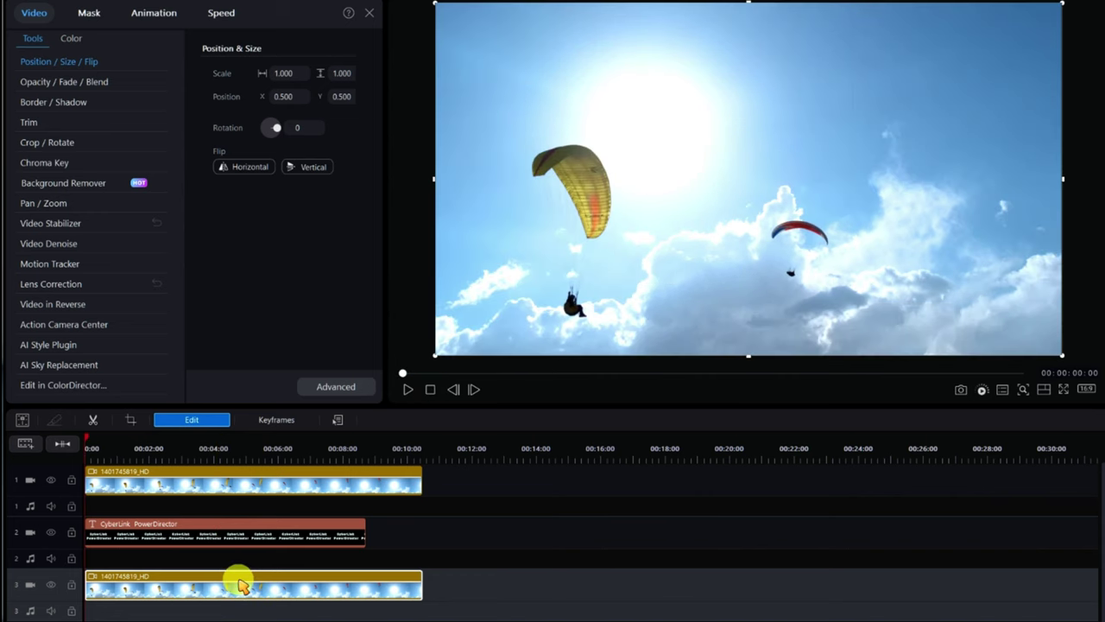
Add a second chroma key to the track 3 clip and sample the white center of the sun as its color
left_click_drag(242, 585, 405, 566)
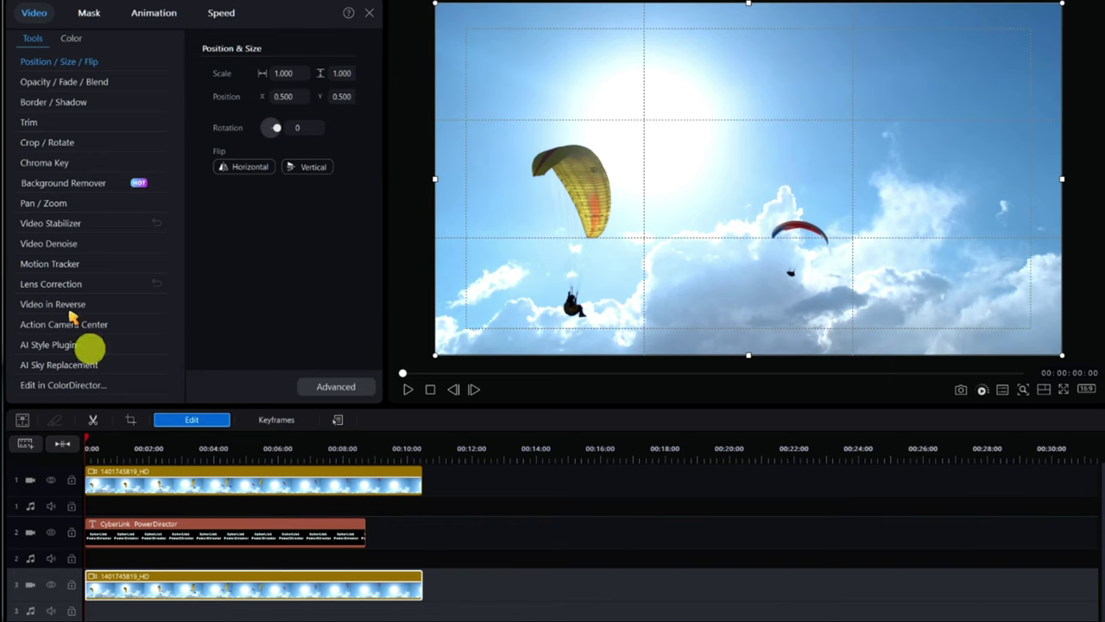
left_click(335, 386)
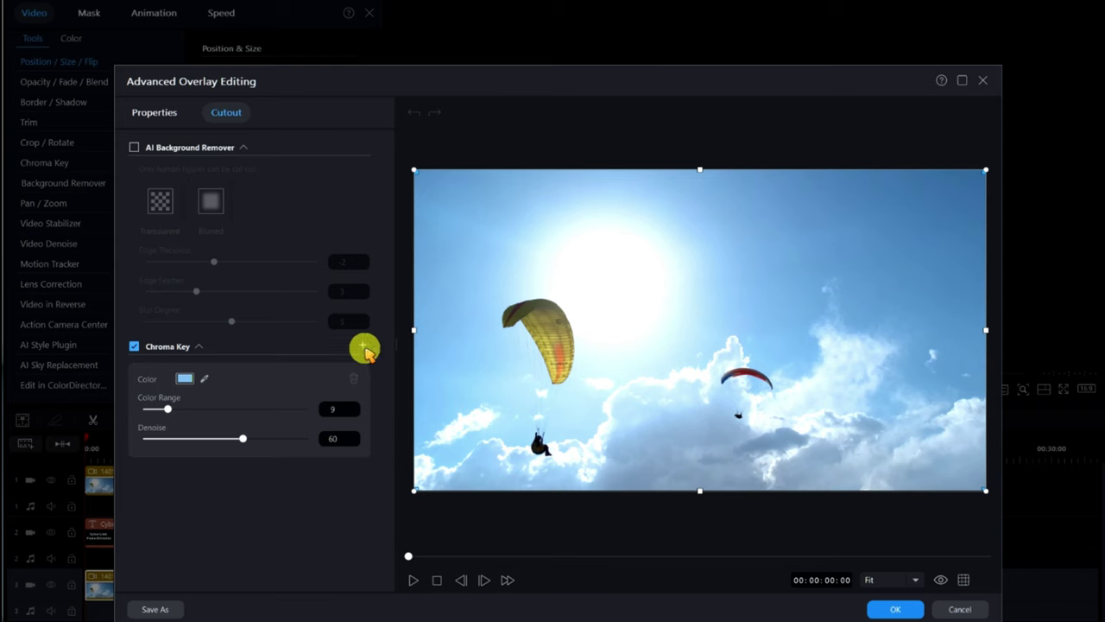
left_click(362, 346)
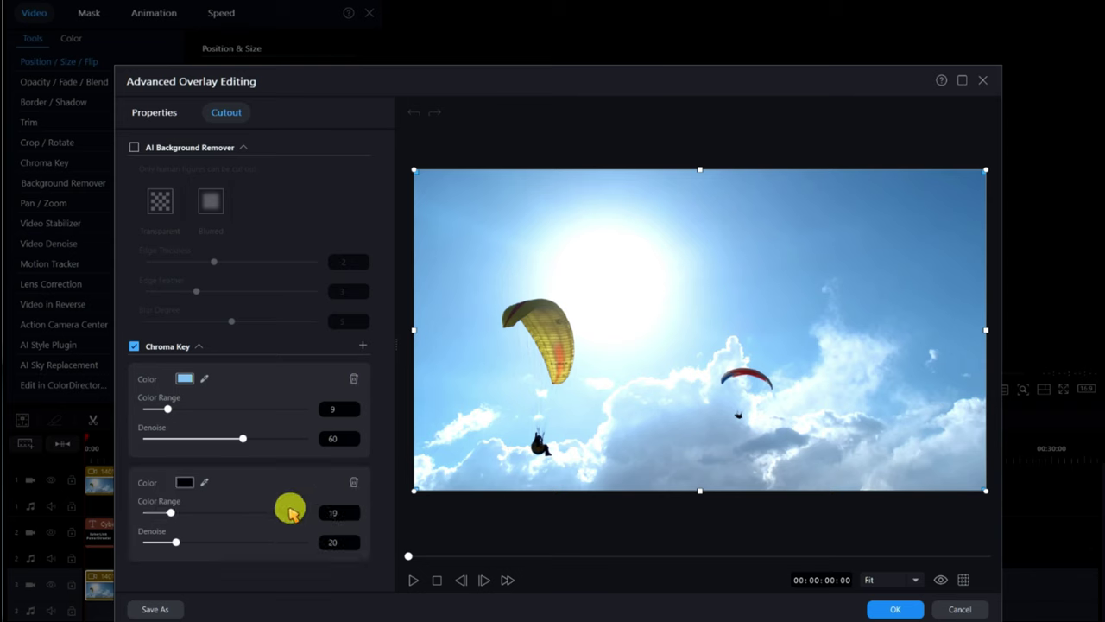
left_click(206, 483)
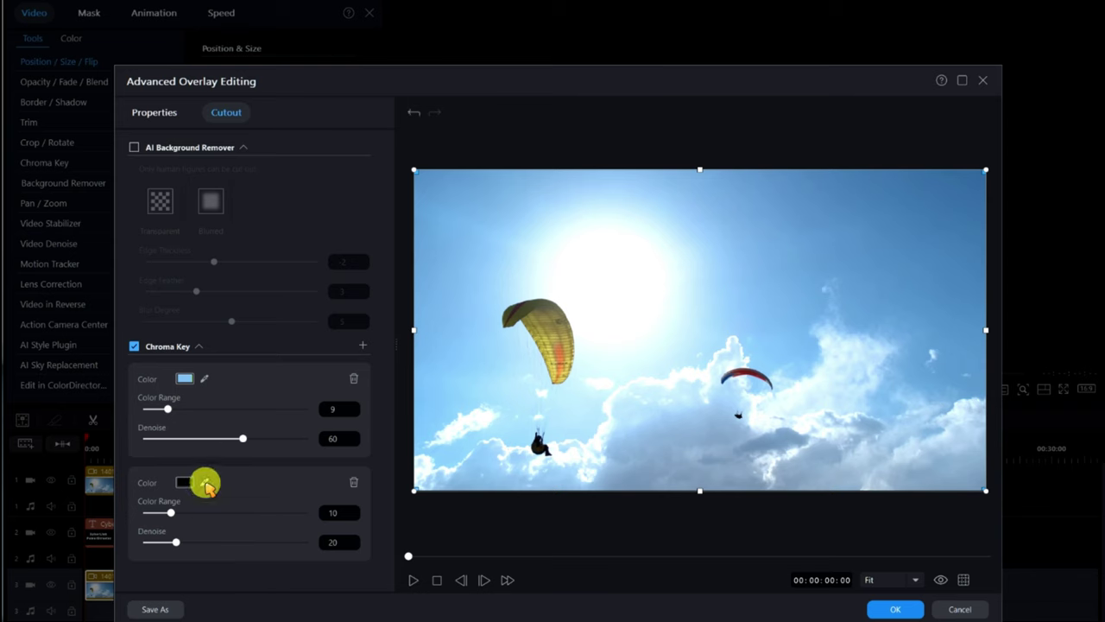
left_click(596, 285)
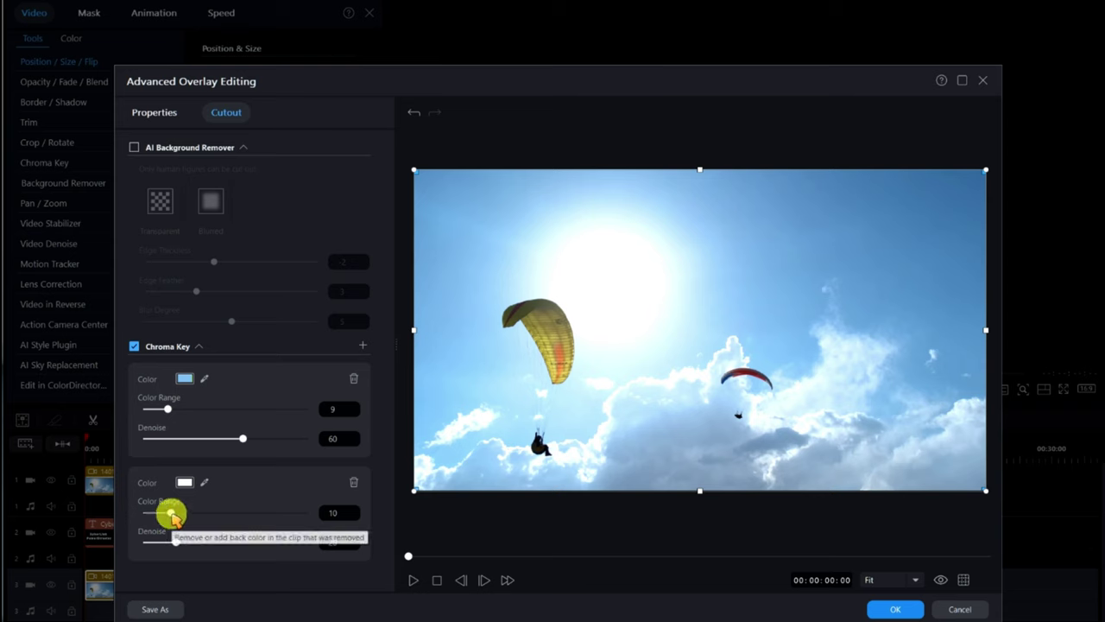
Set the white key to color range 60 and denoise 40, set the blue key's color range to 10, and apply the cutout
left_click_drag(173, 515, 320, 509)
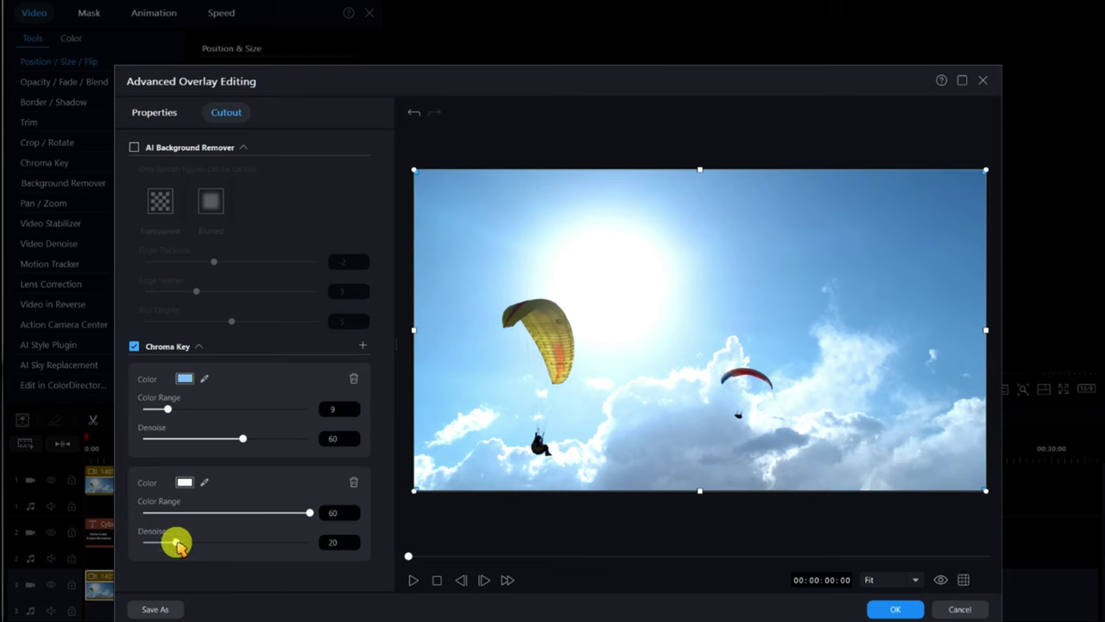
left_click_drag(177, 542, 212, 544)
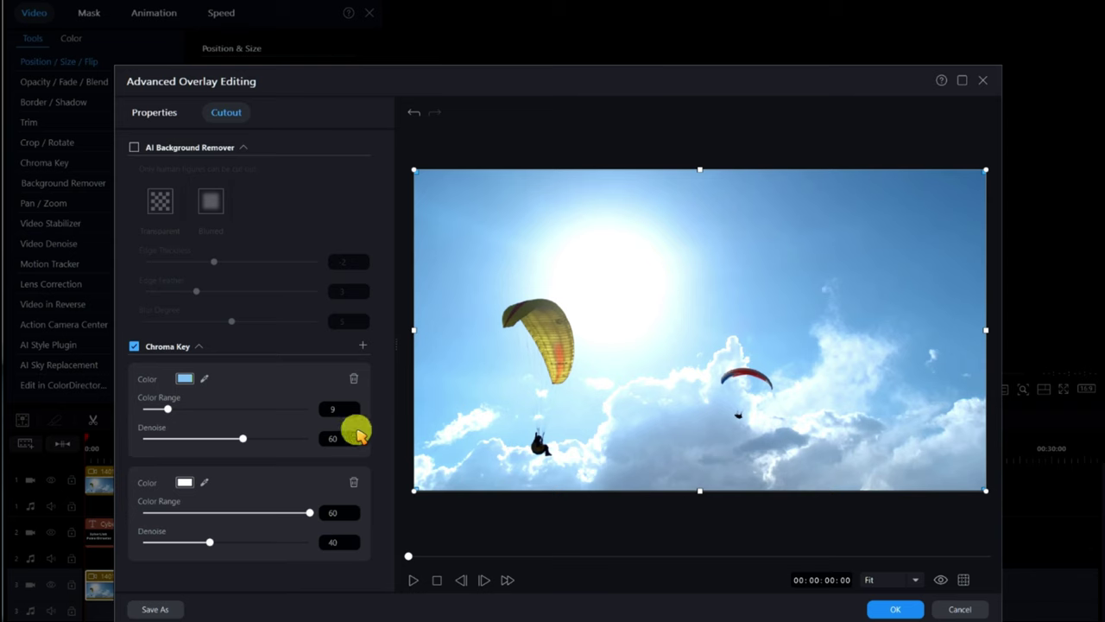
left_click(353, 405)
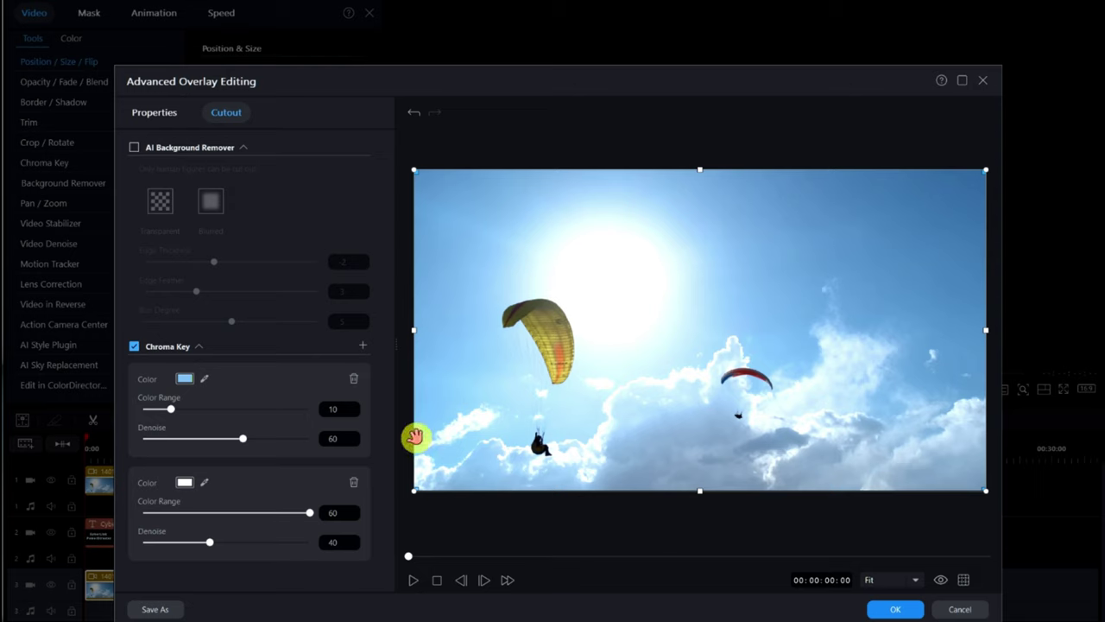
left_click(898, 611)
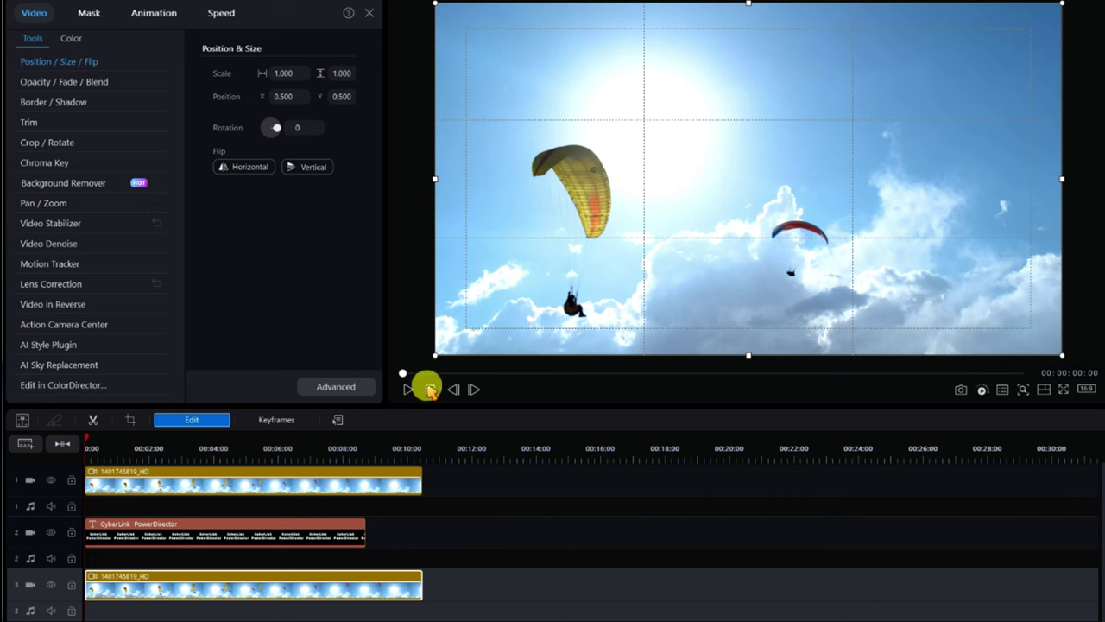
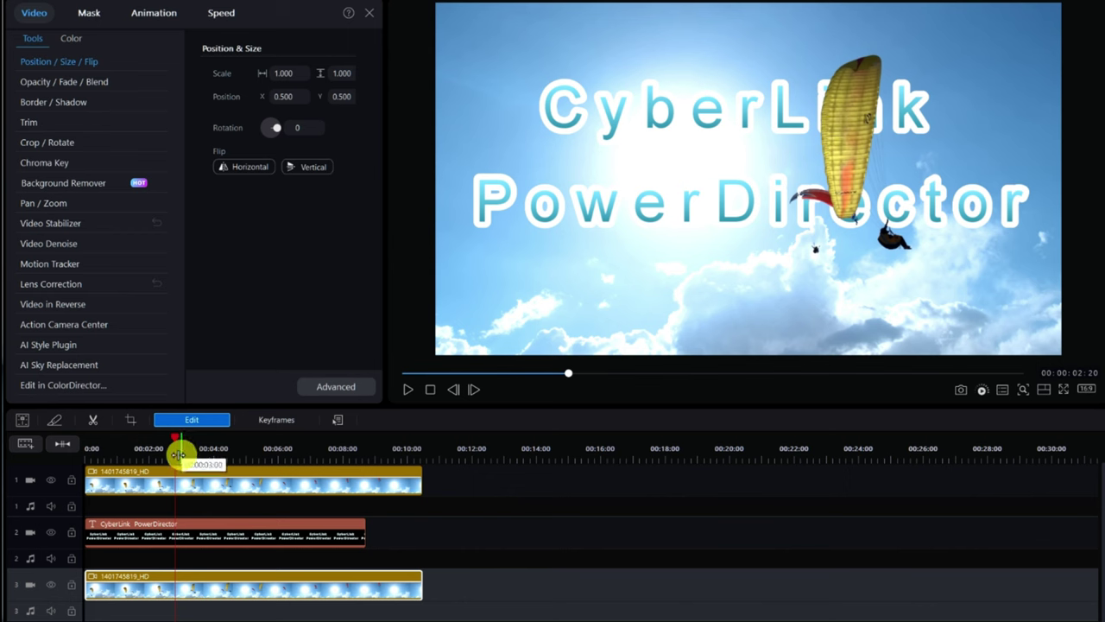
Scrub to about 00:00:01:16 to inspect the yellow paraglider against the title, and return to the beginning
left_click_drag(174, 436, 138, 438)
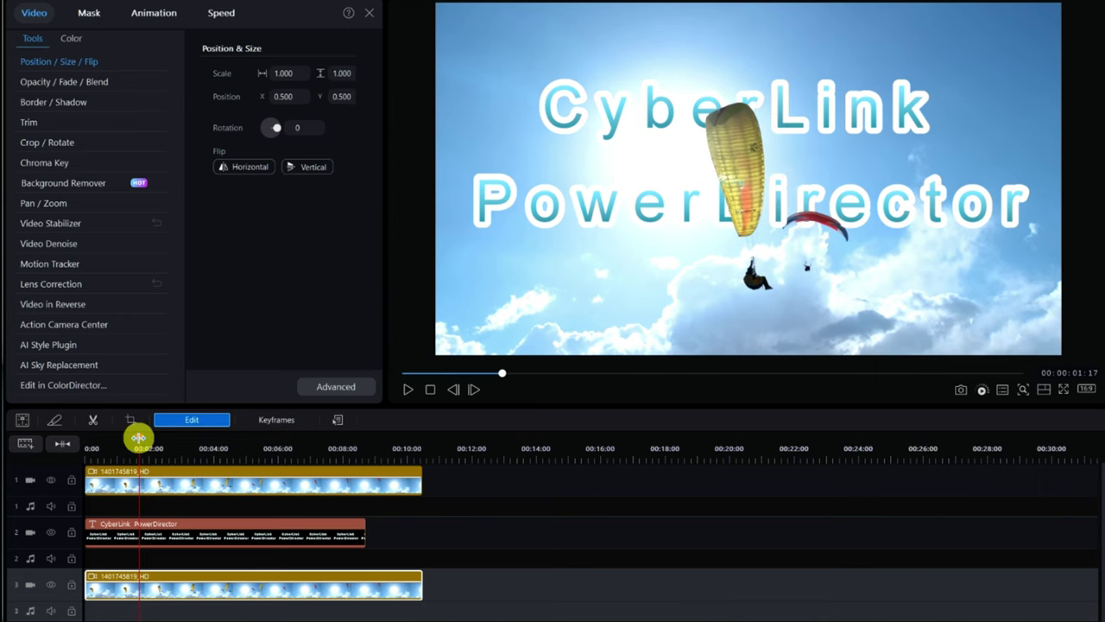
left_click(727, 161)
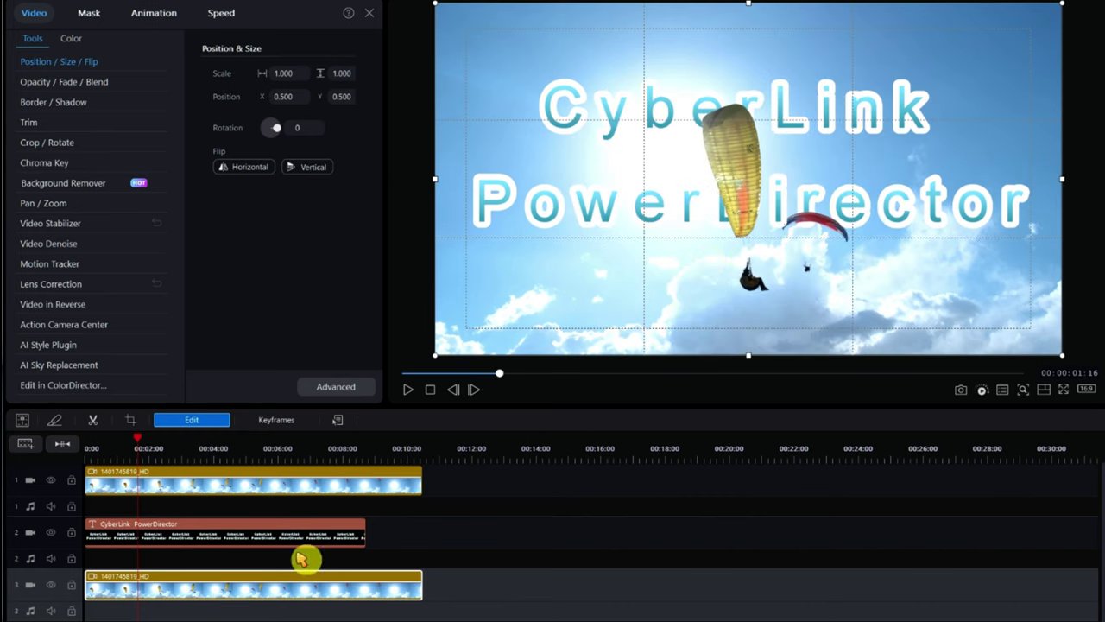
left_click(430, 391)
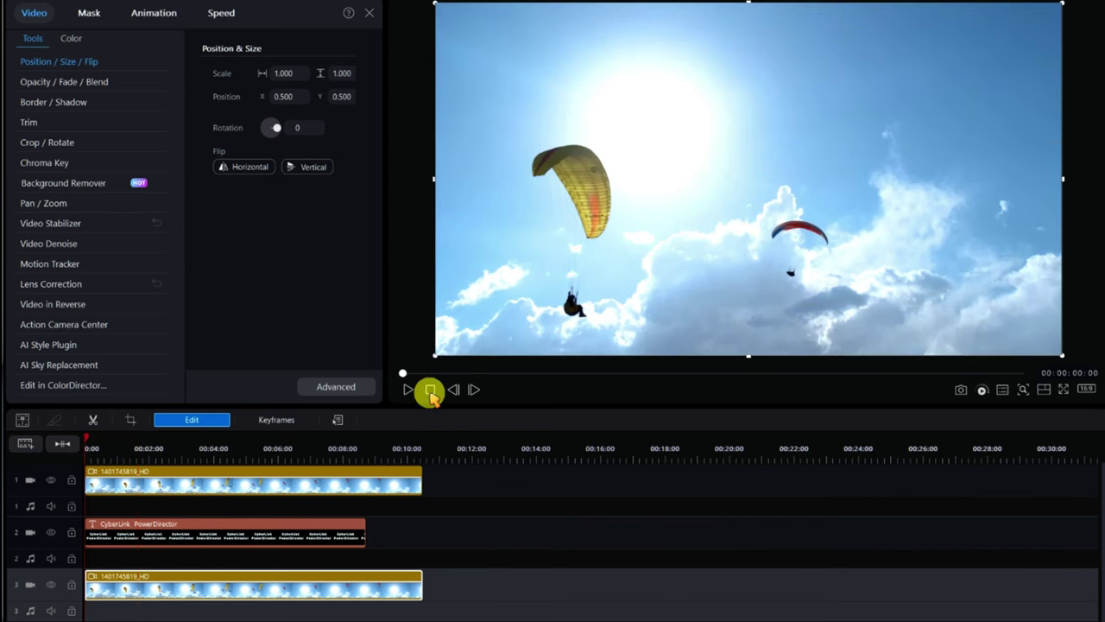
Add a third chroma key to the track 3 clip and sample the bright white cloud beside the yellow paraglider as its color
left_click(249, 583)
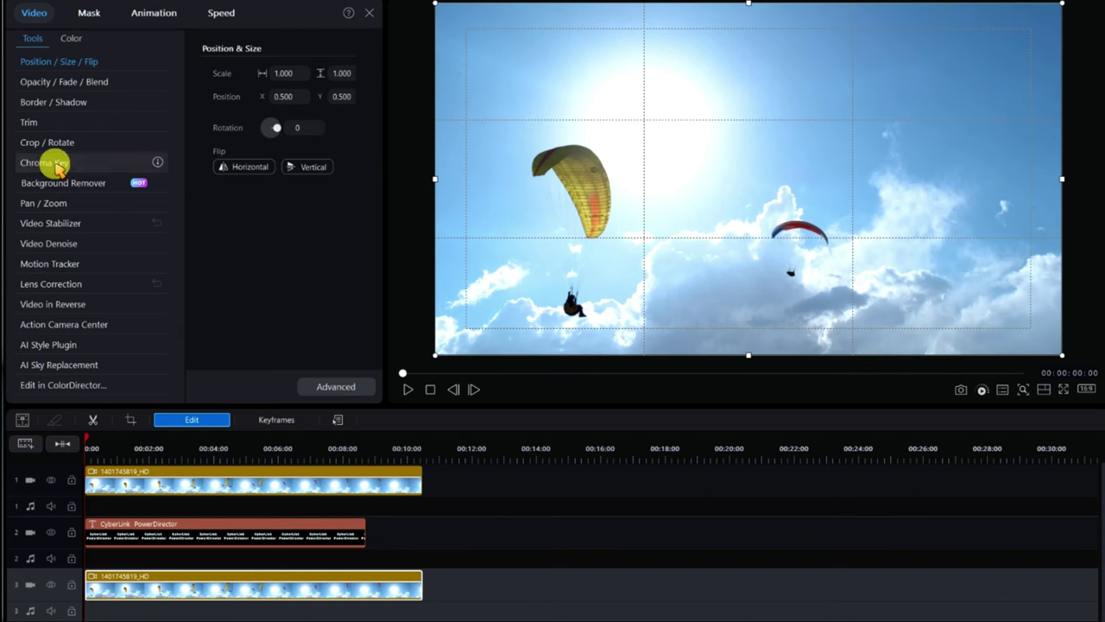
left_click(336, 386)
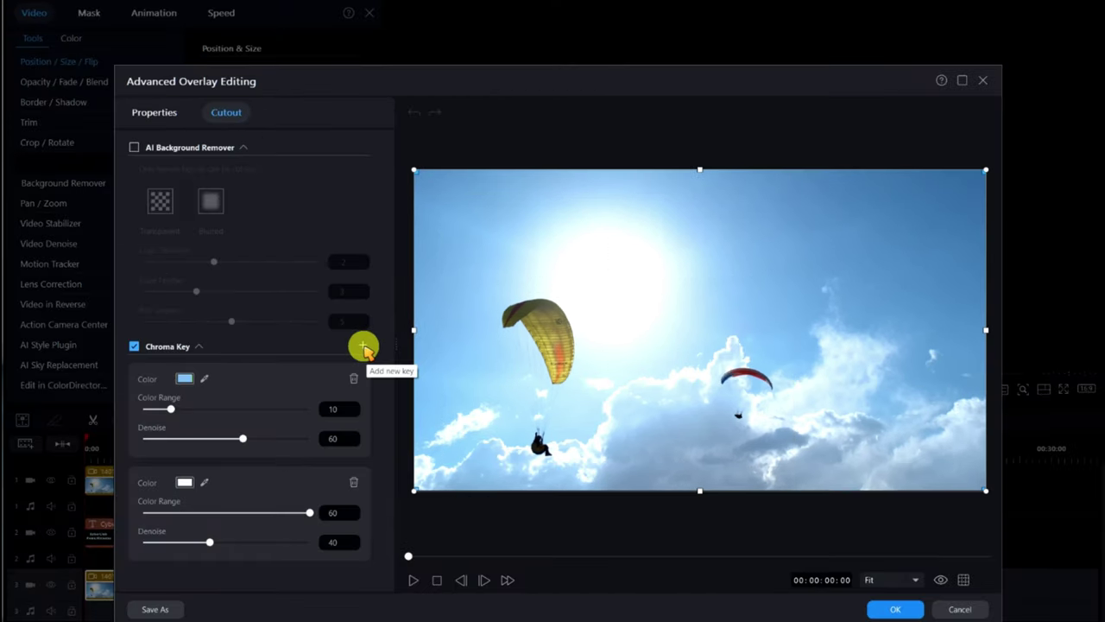
left_click(363, 347)
scroll(388, 353, "down", 2)
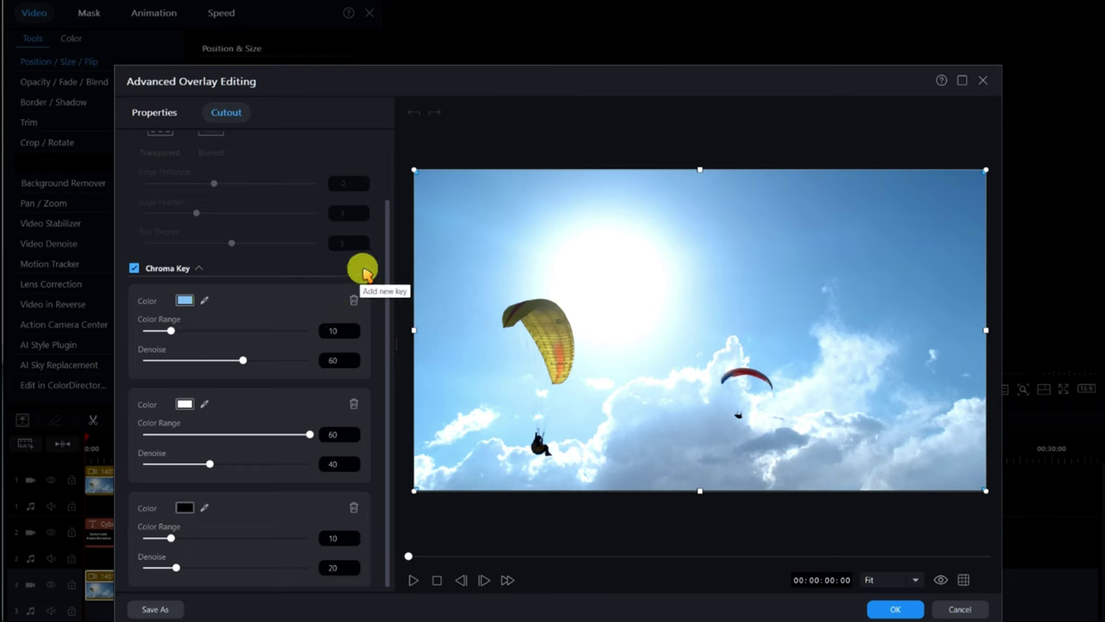
left_click(204, 508)
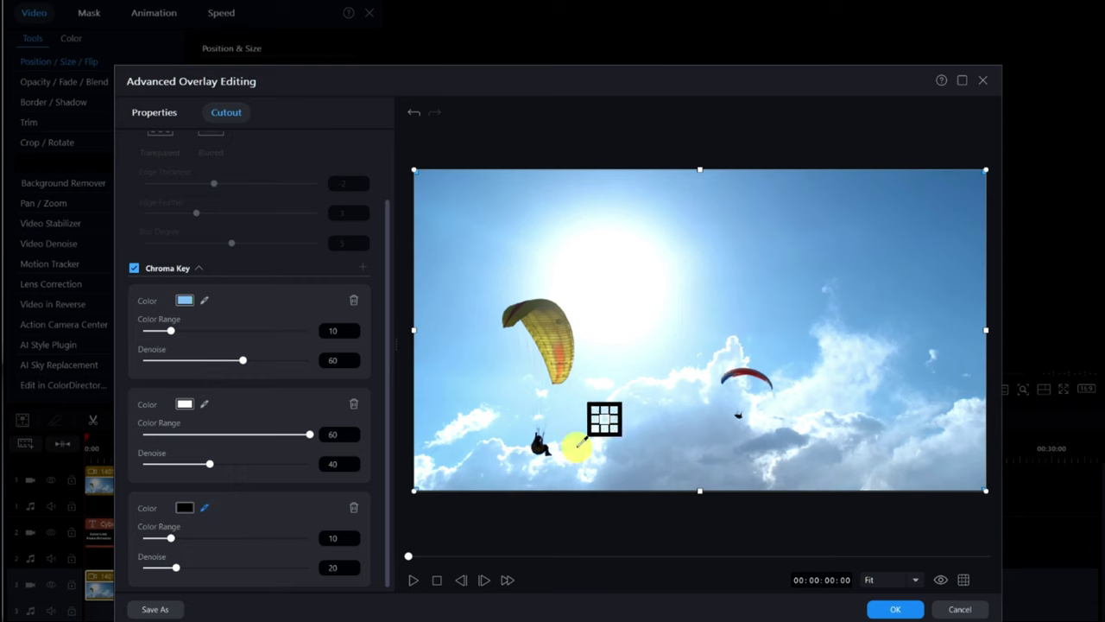
left_click(605, 378)
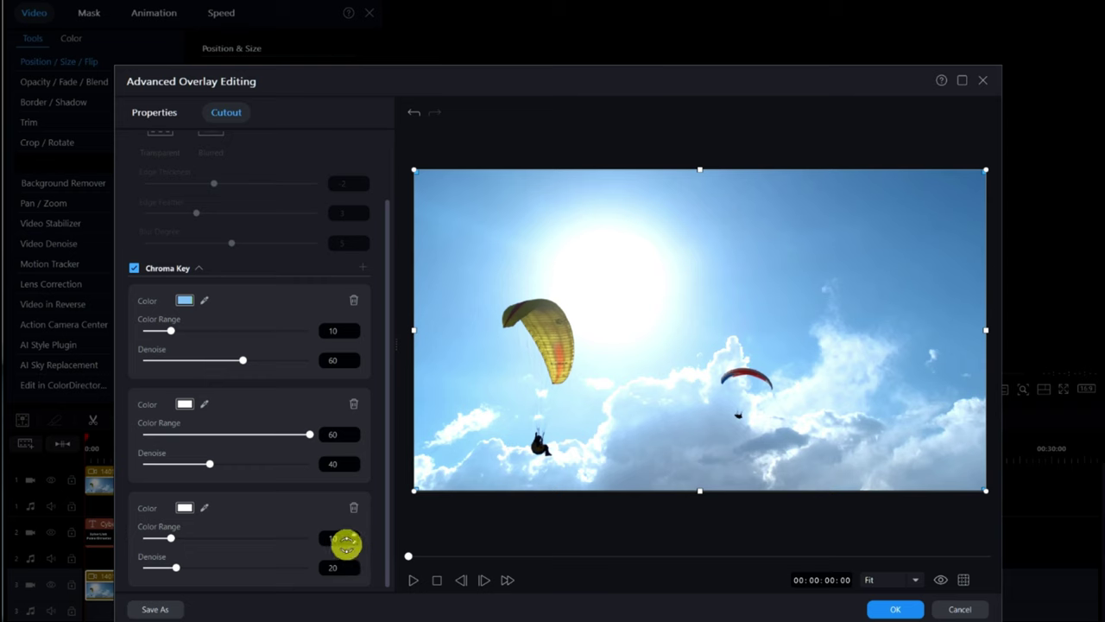
Set the third key to color range 20 and denoise 12, and apply the cutout
left_click(342, 539)
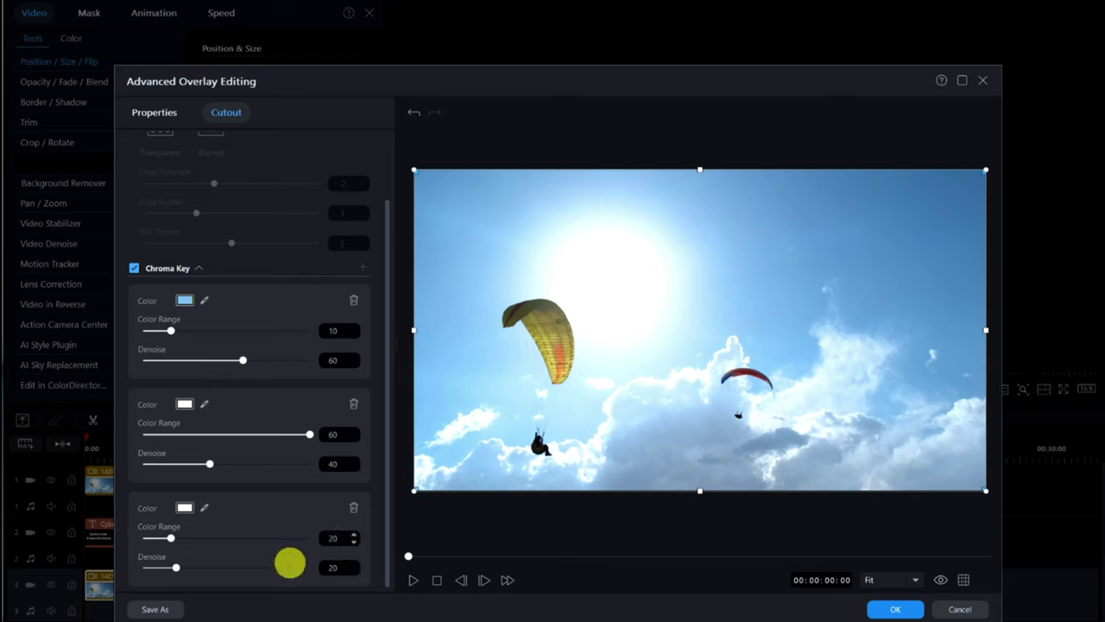
left_click(341, 568)
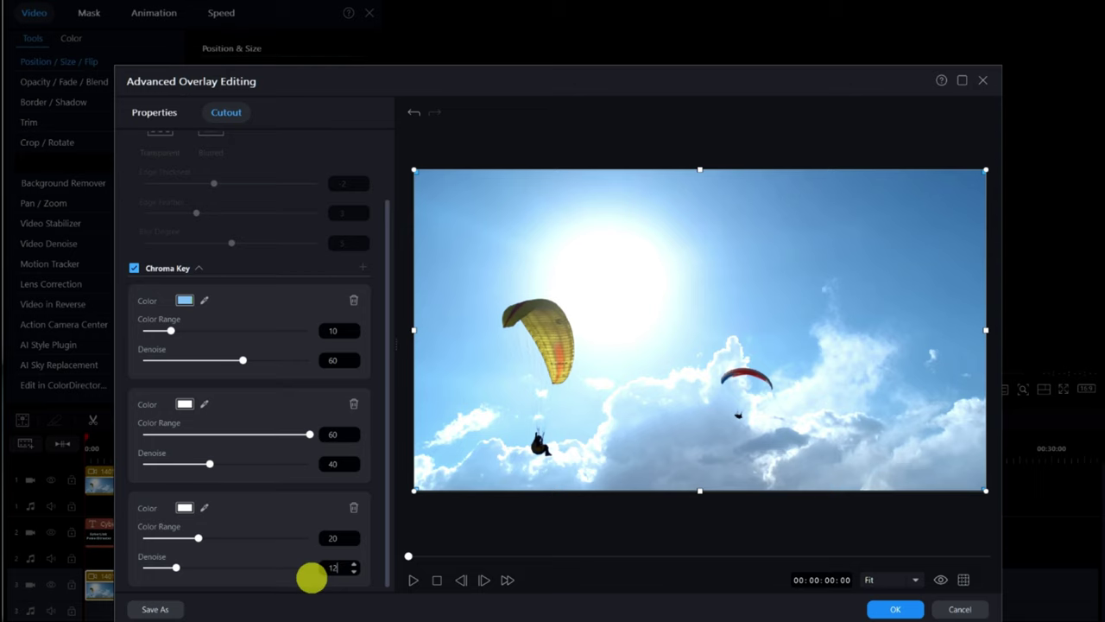
left_click(910, 610)
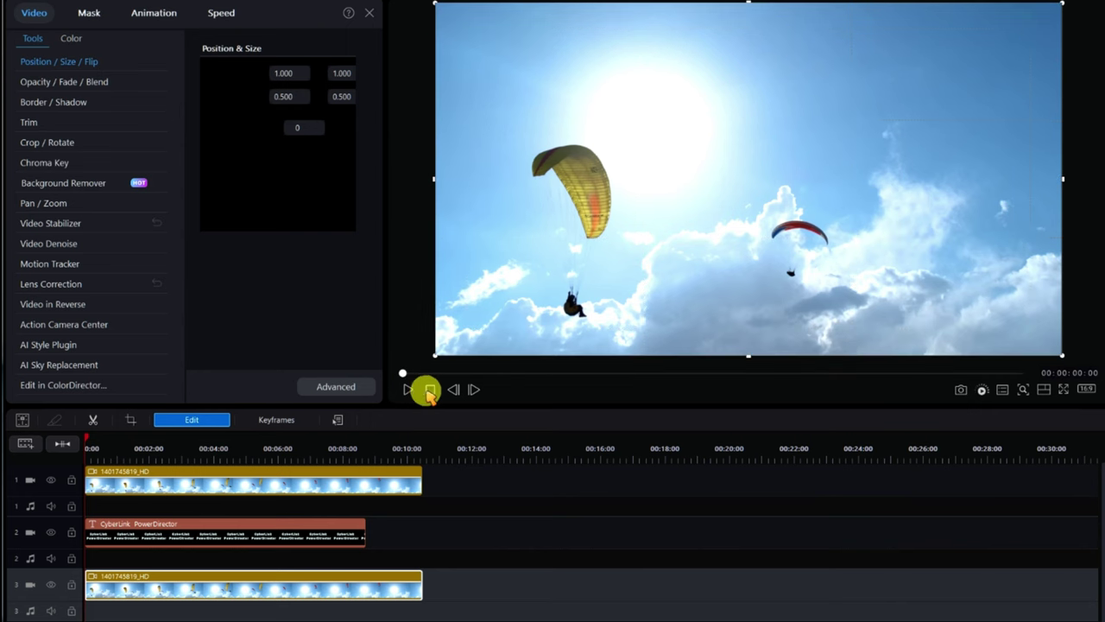
Play the composite and scrub back to about 00:00:00:16 to inspect the yellow paraglider's edges against the title
left_click(407, 390)
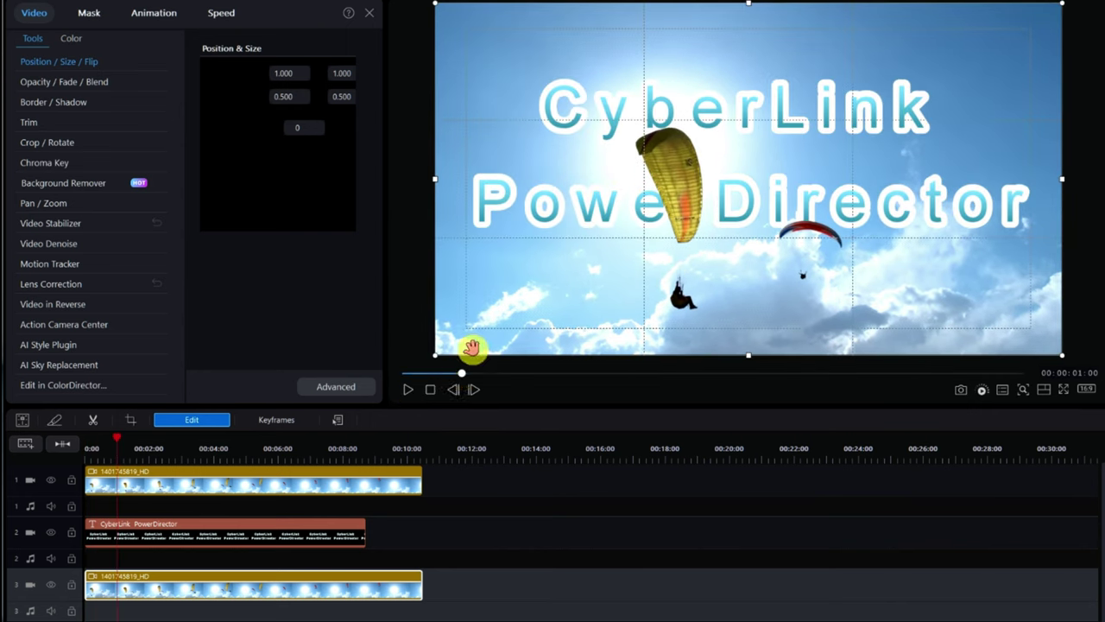
left_click_drag(460, 377, 439, 373)
left_click_drag(643, 194, 662, 212)
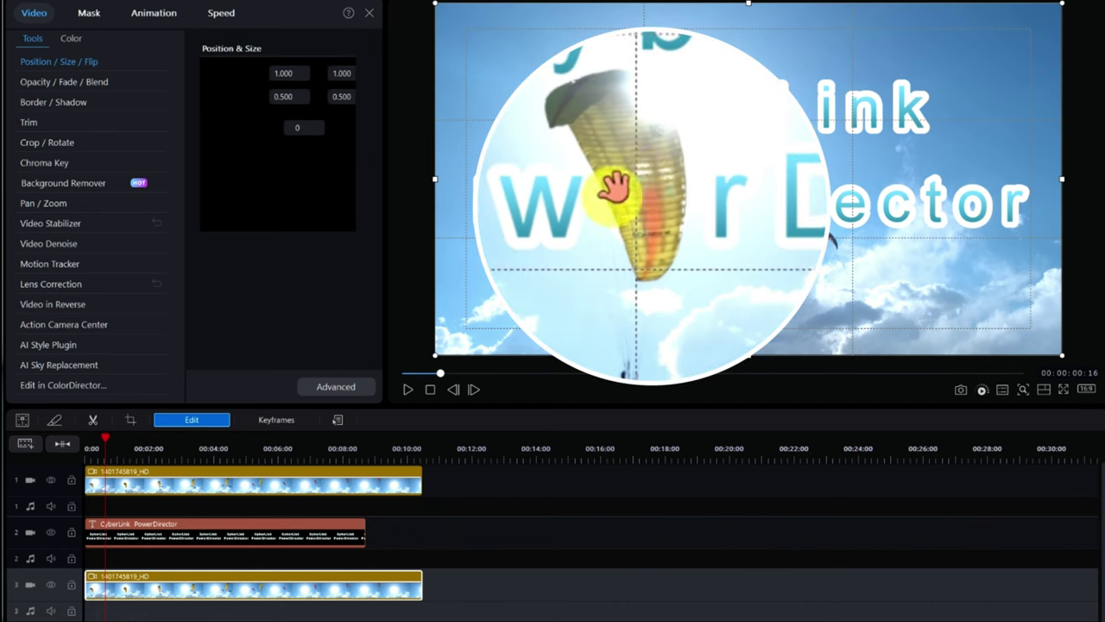
left_click_drag(652, 264, 651, 263)
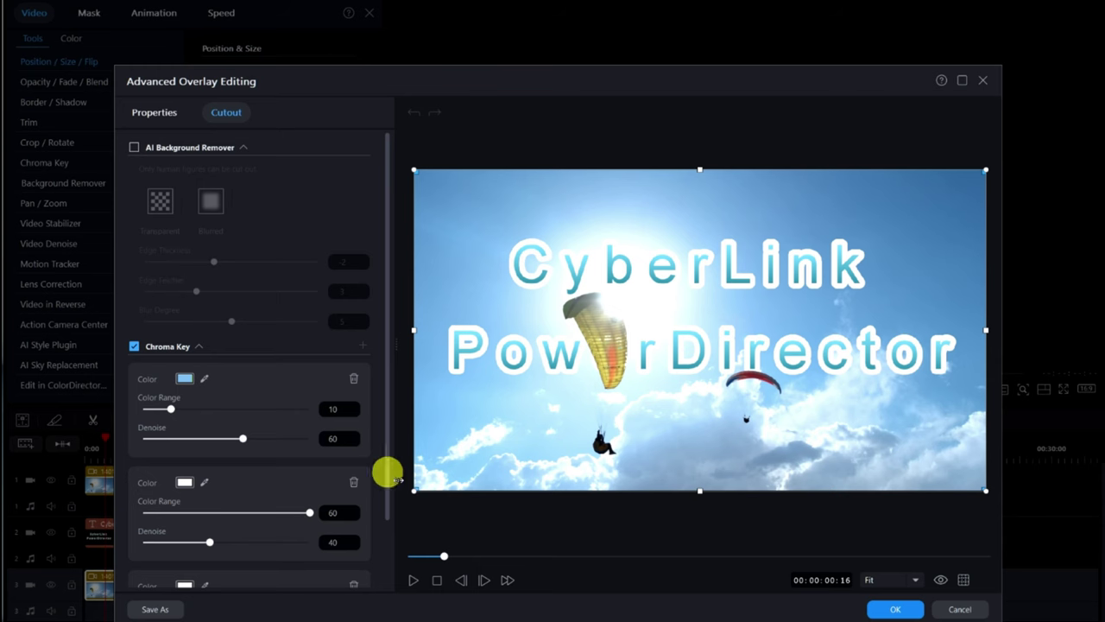
In the track 3 clip's advanced cutout settings, set the third key's denoise to 15
left_click_drag(385, 388, 383, 493)
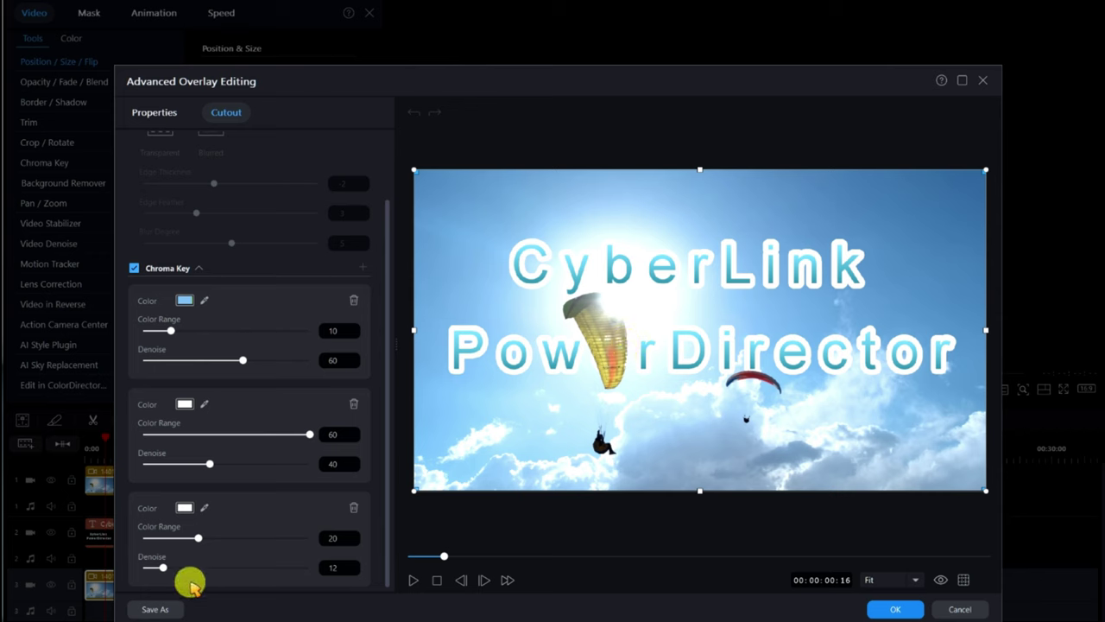
left_click_drag(164, 568, 193, 566)
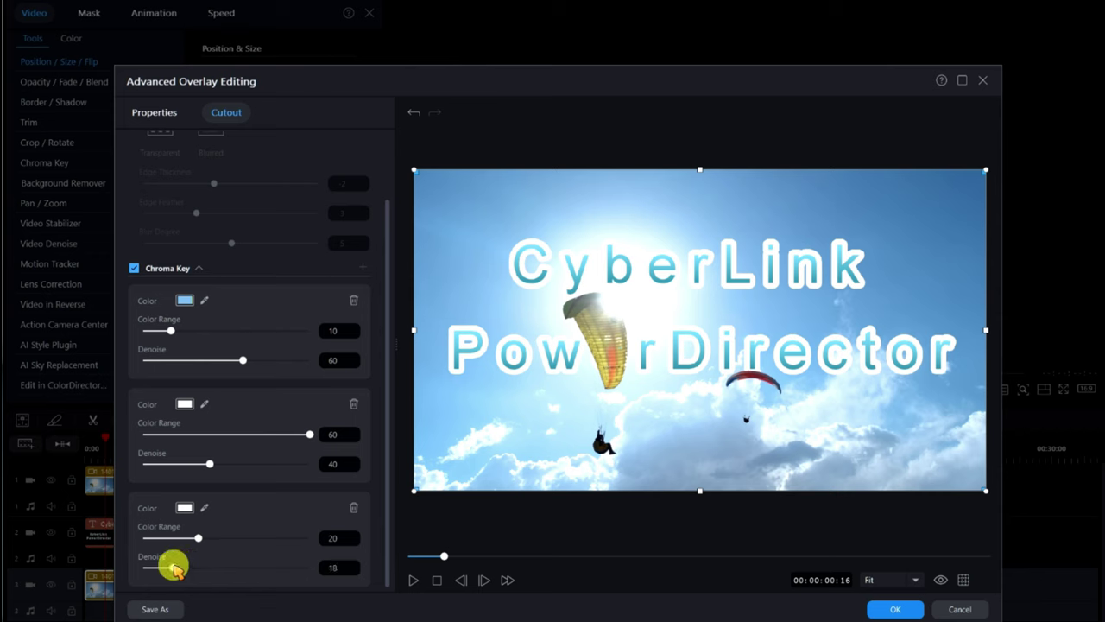
left_click_drag(170, 566, 190, 537)
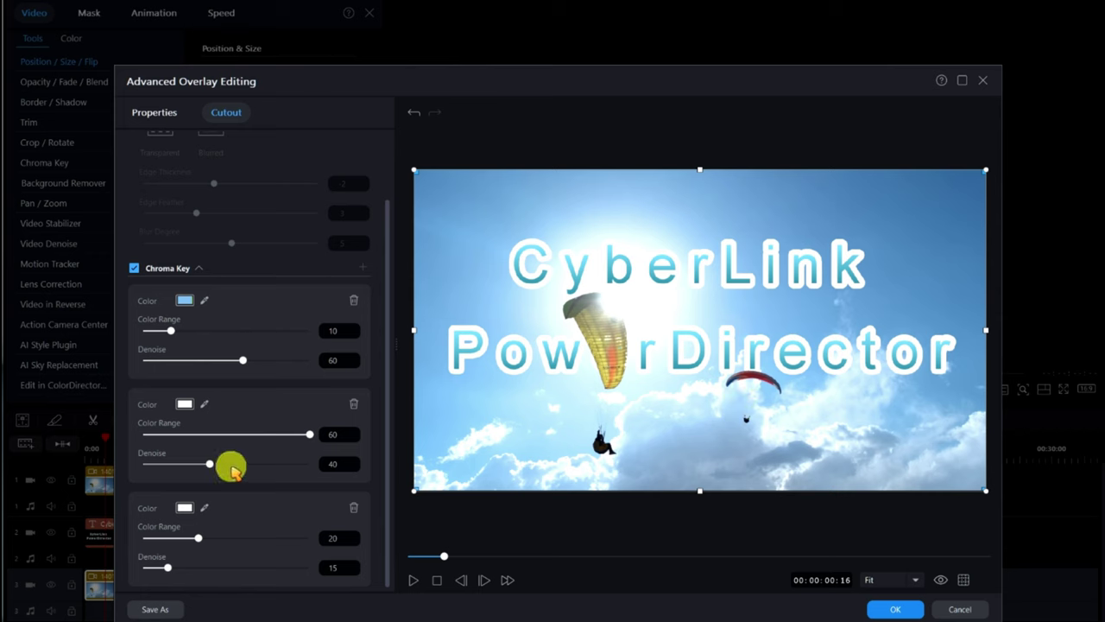
Set the second key, the white one, to denoise 29 and color range 50
mouse_move(218, 467)
left_mouse_down()
mouse_move(256, 461)
mouse_move(226, 466)
left_mouse_up()
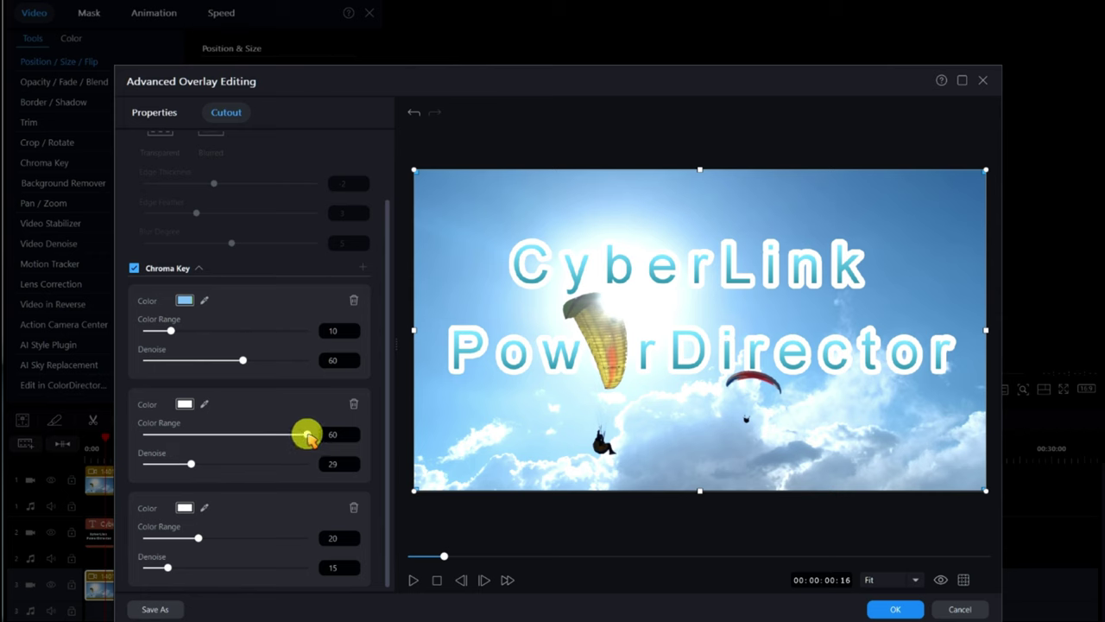
mouse_move(307, 436)
left_mouse_down()
mouse_move(235, 437)
mouse_move(309, 434)
left_mouse_up()
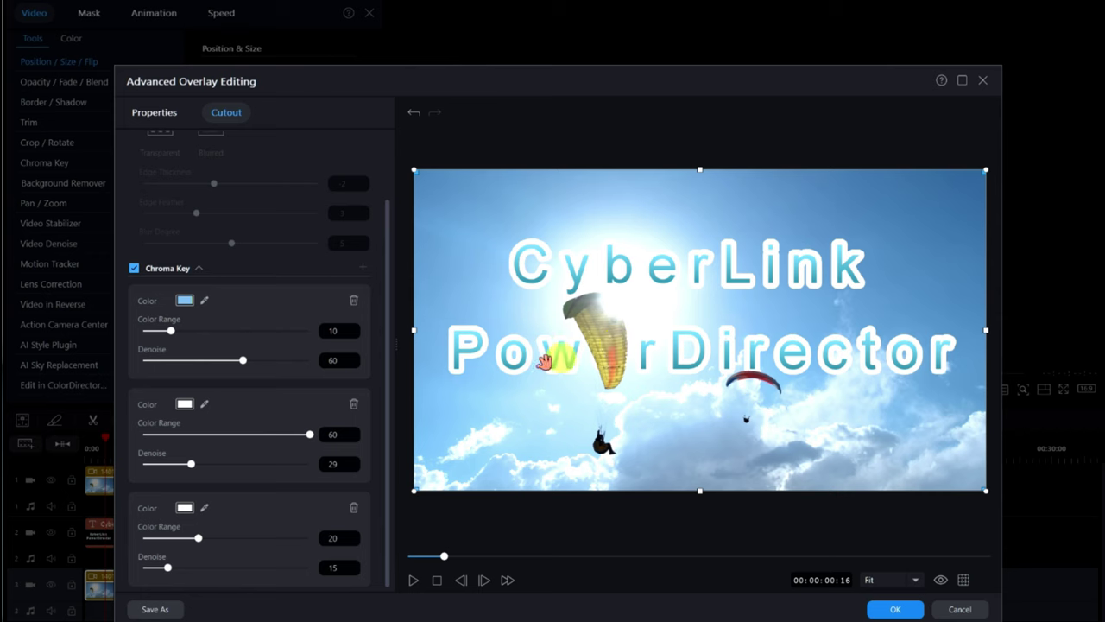
left_click_drag(307, 436, 274, 440)
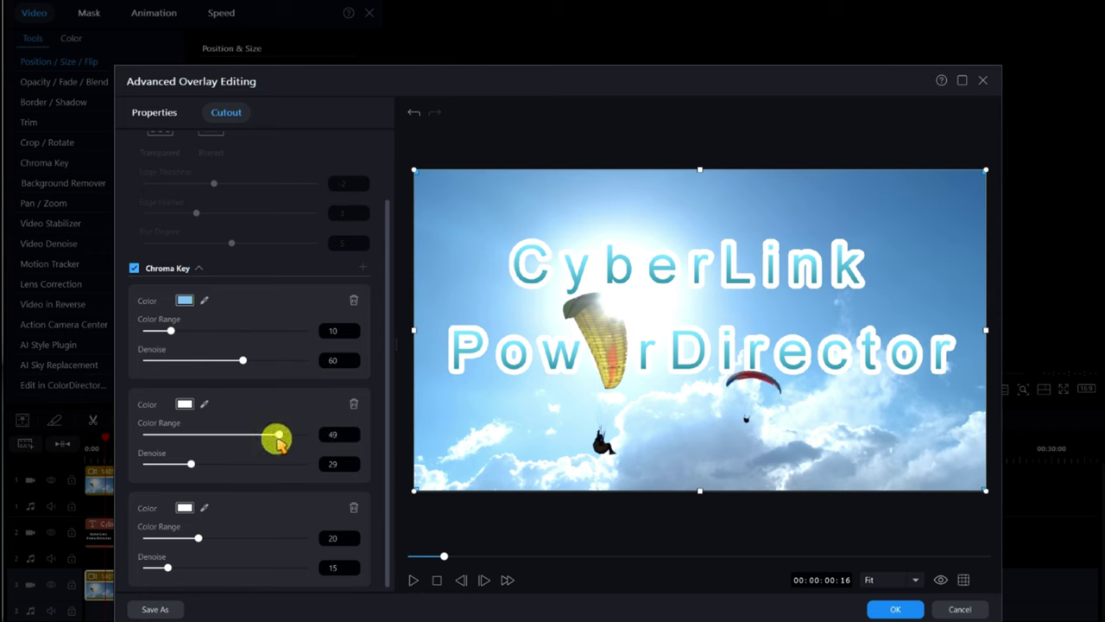
left_click_drag(281, 439, 282, 439)
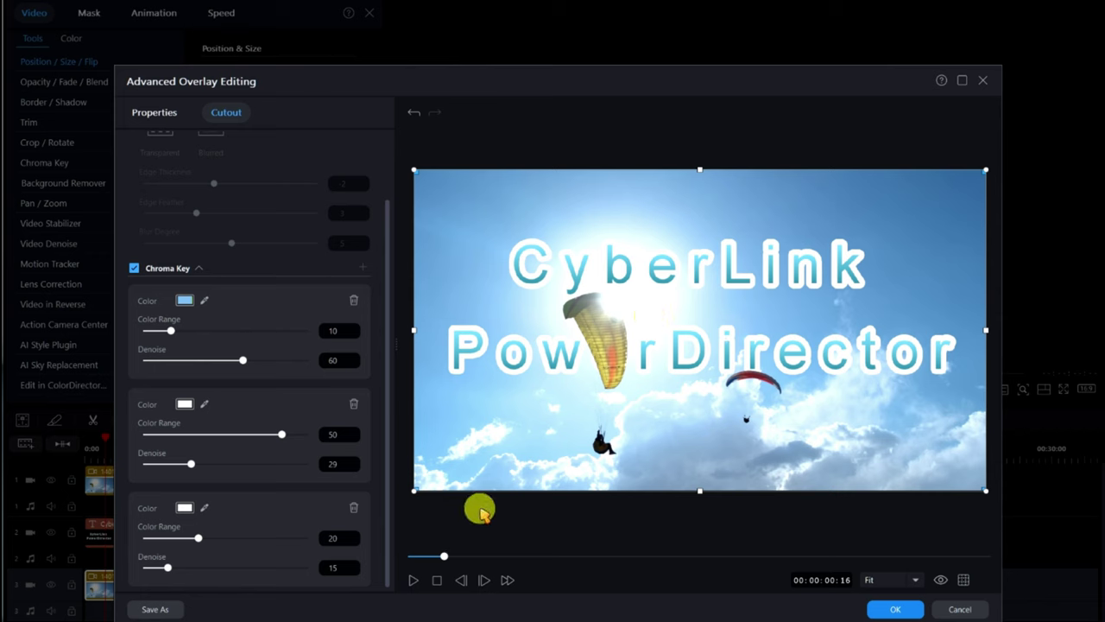
Play the cutout preview and advance frame by frame to about 00:00:01:11 to examine the yellow canopy crossing the title
left_click(415, 583)
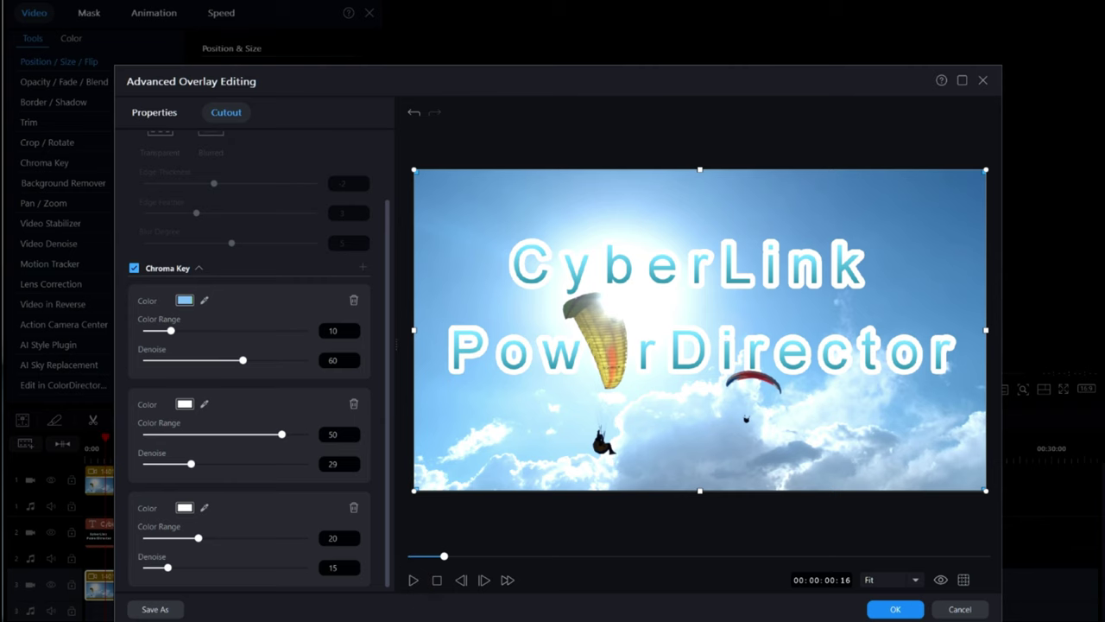
left_click(414, 583)
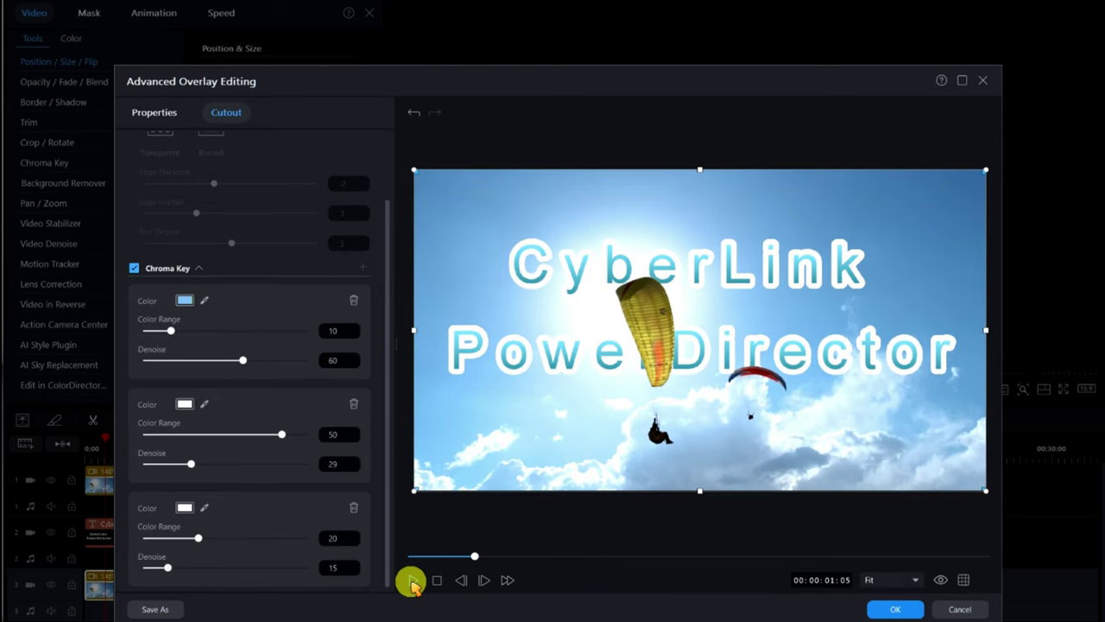
left_click(484, 580)
key("comma")
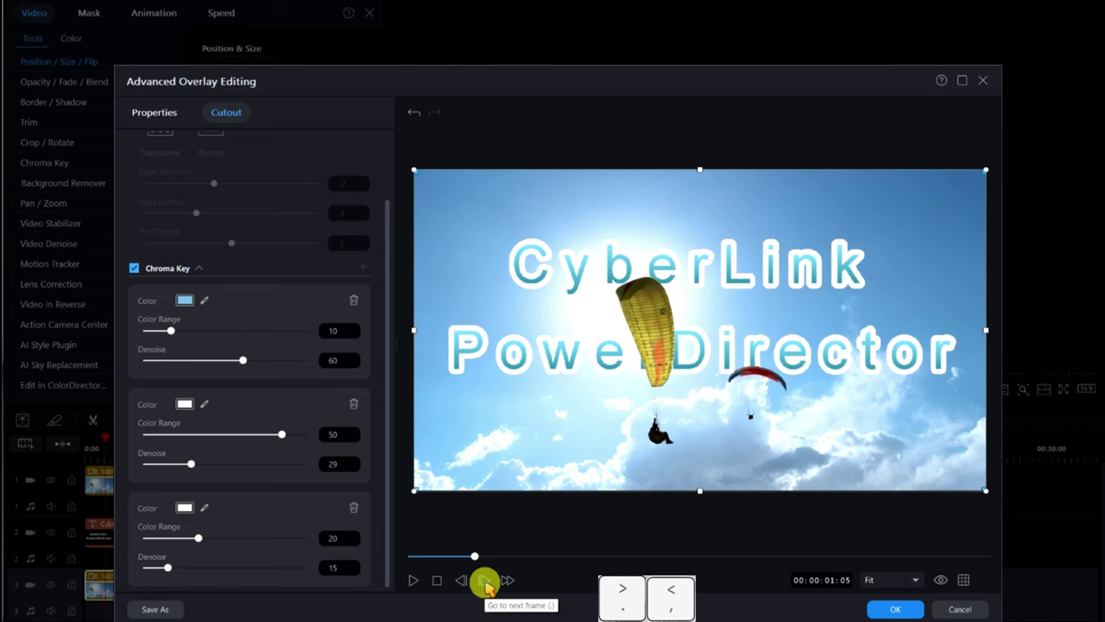
left_click(485, 580)
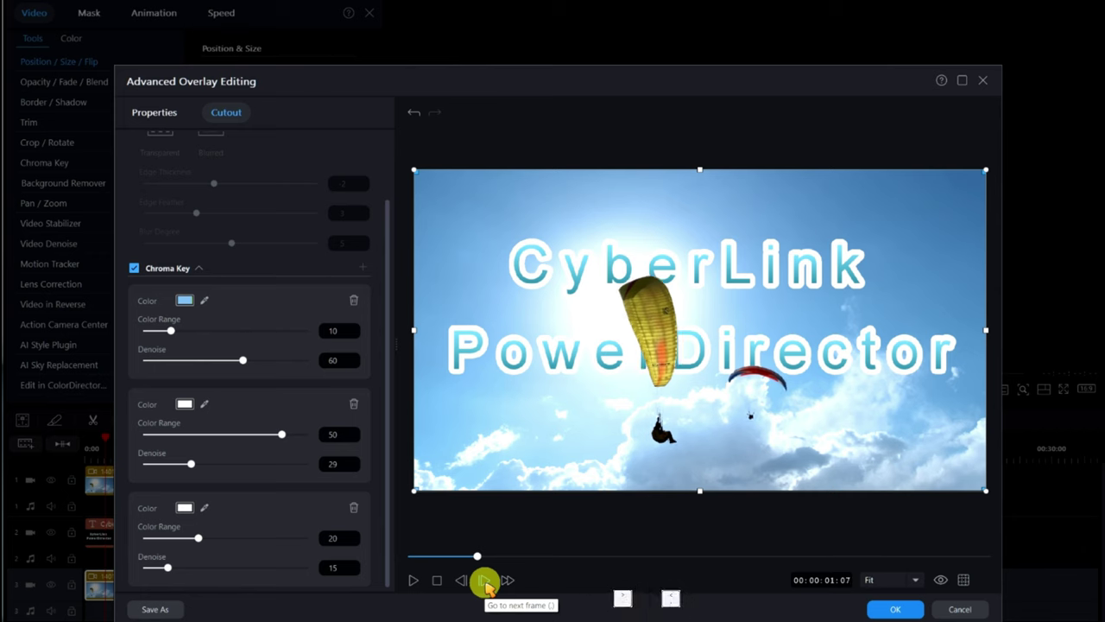
left_click(484, 581)
left_click(484, 580)
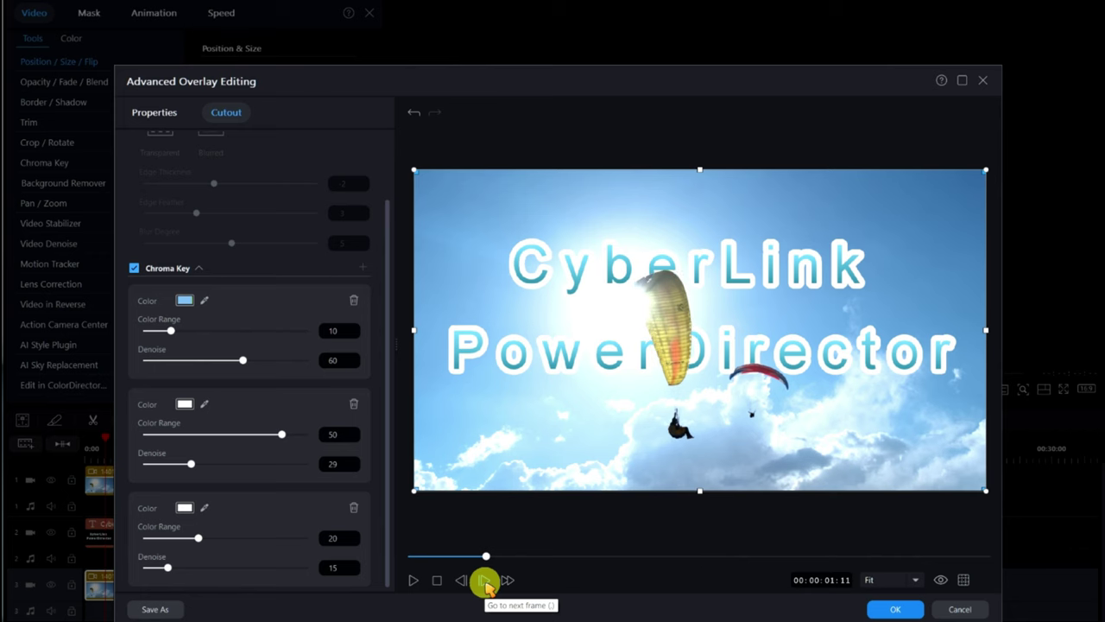
left_click(484, 581)
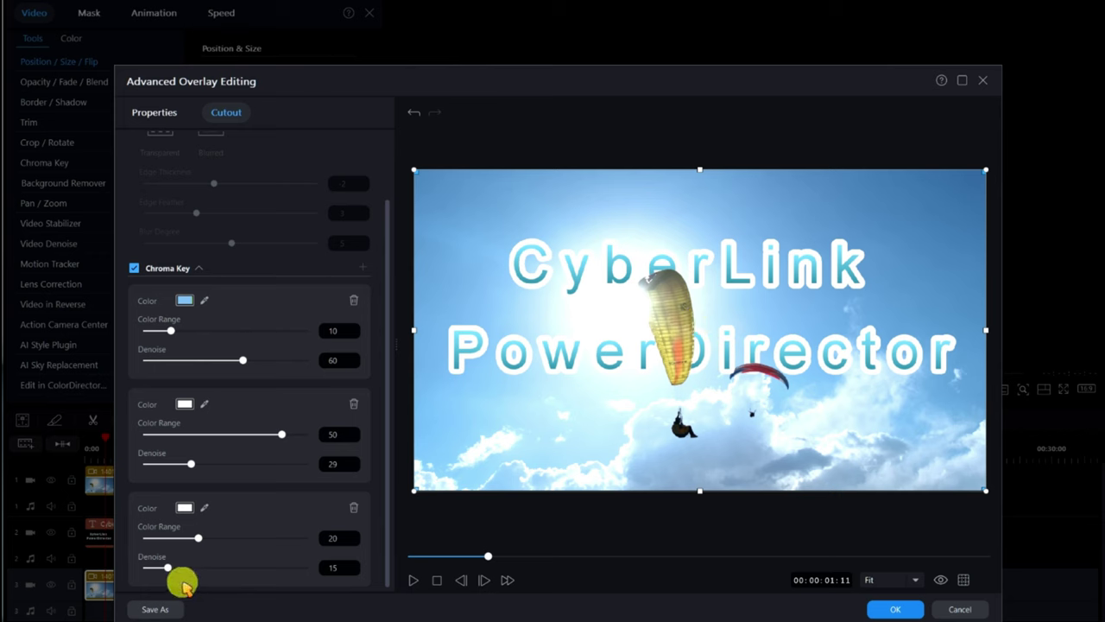
Try different color range and denoise amounts on the third key, ending at color range 4 and denoise 17
left_click_drag(168, 567, 206, 542)
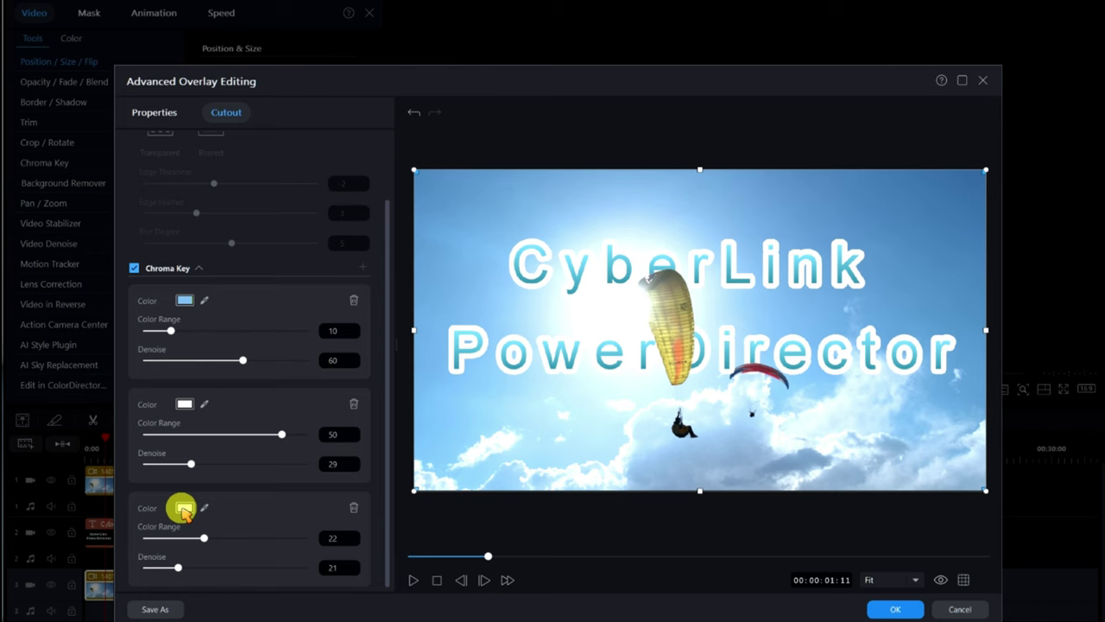
left_click(205, 507)
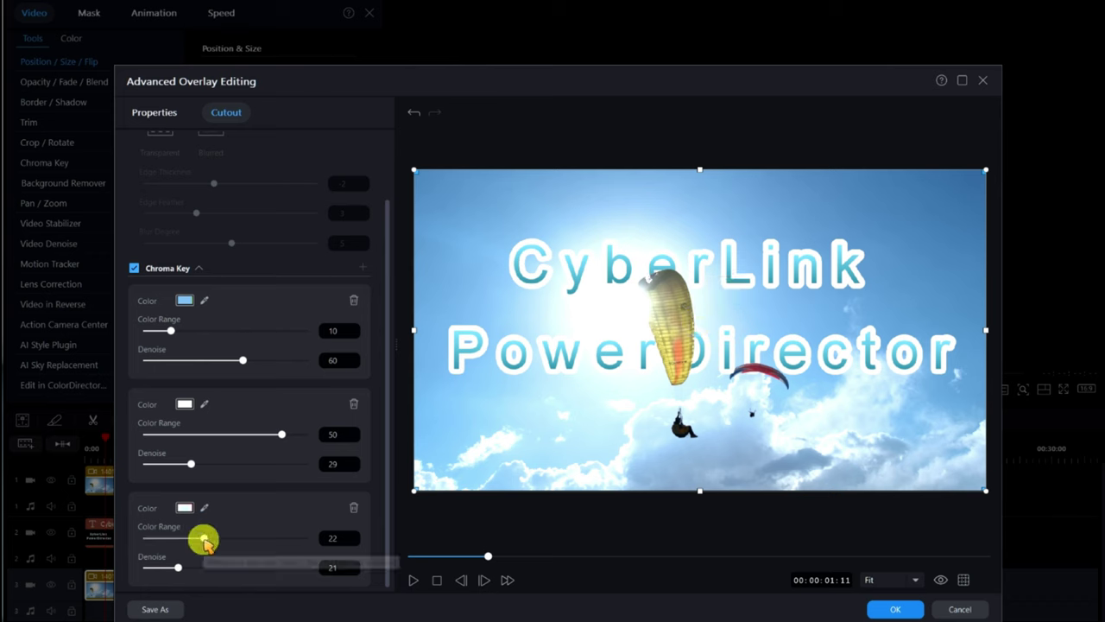
mouse_move(205, 539)
left_mouse_down()
mouse_move(215, 532)
mouse_move(199, 540)
left_mouse_up()
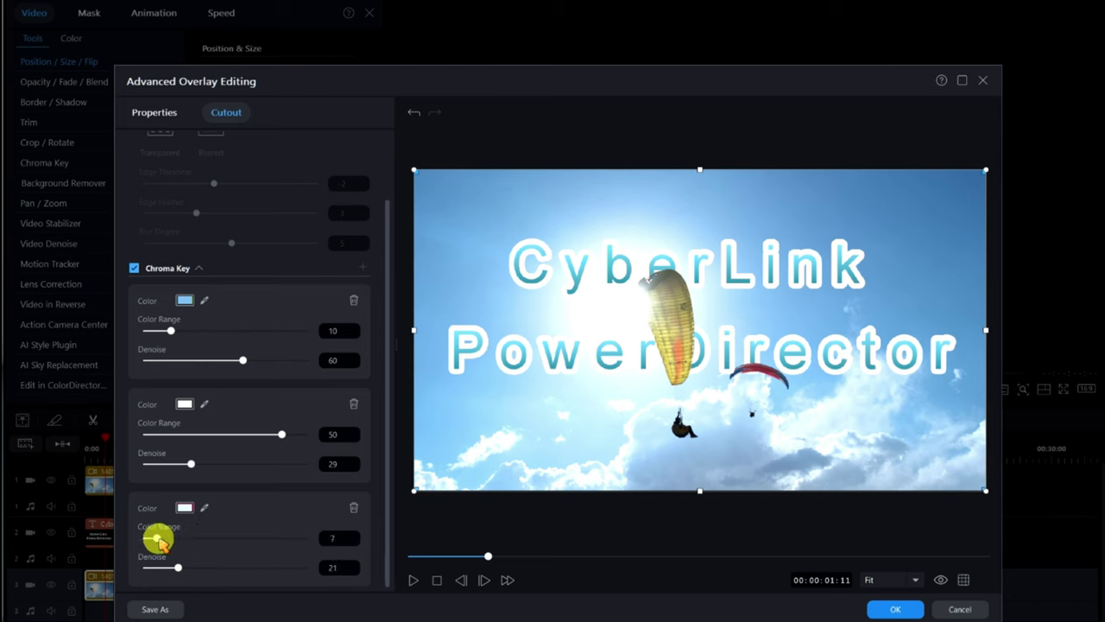
mouse_move(151, 539)
left_mouse_down()
mouse_move(138, 537)
mouse_move(158, 541)
left_mouse_up()
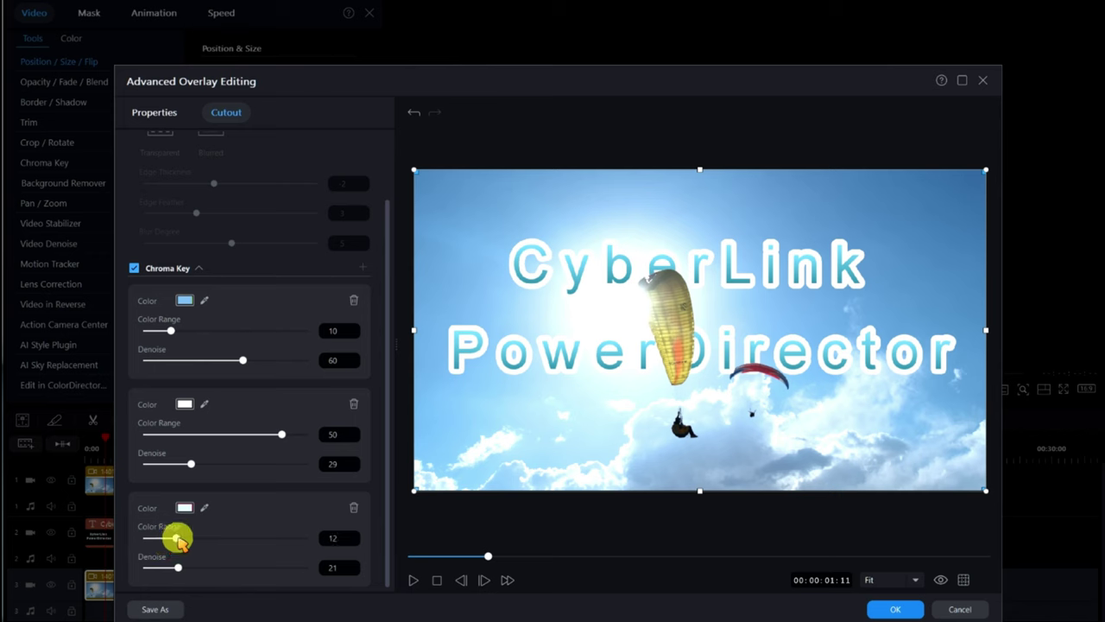
left_click_drag(180, 568, 117, 571)
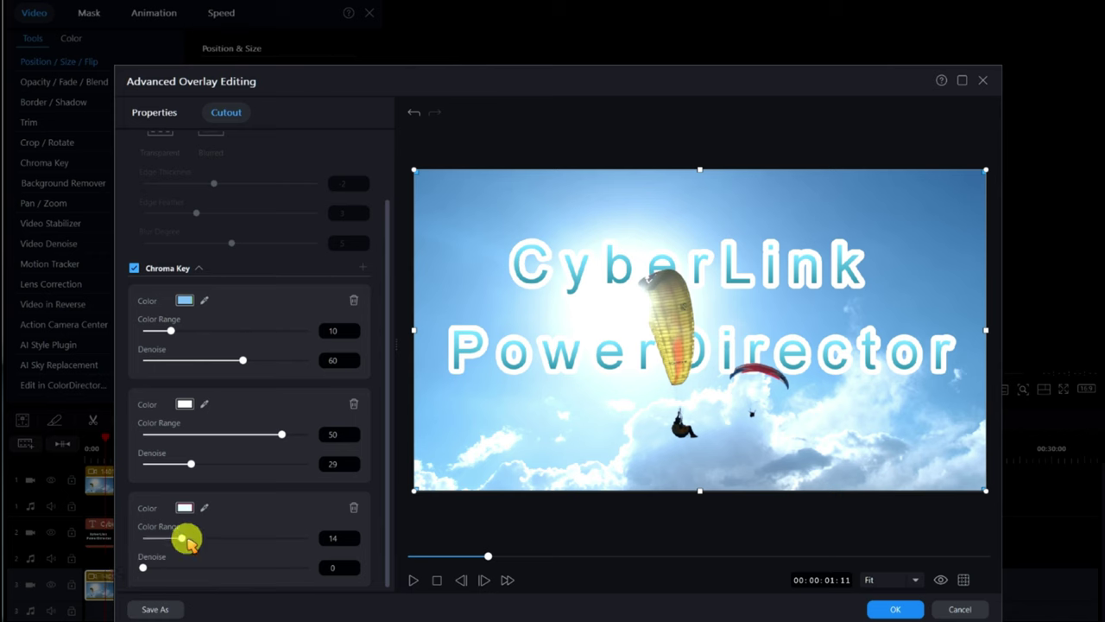
left_click_drag(184, 537, 171, 566)
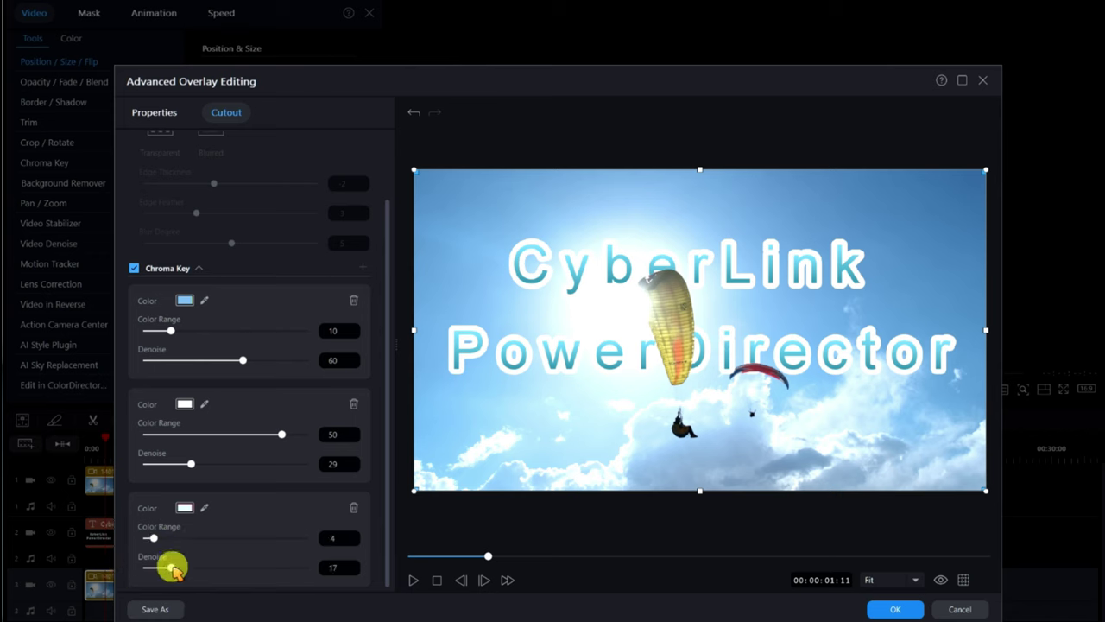
Resample the third key's color at the yellow canopy's edge, trying color range 0 with denoise 8 and color range 60 with denoise 10
left_click(205, 509)
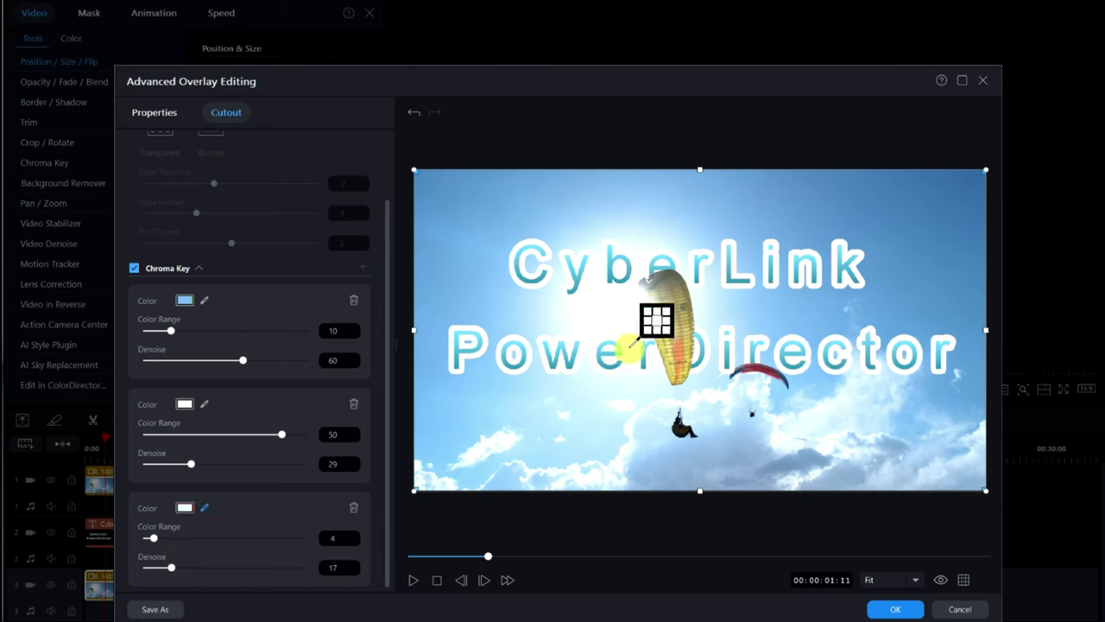
left_click(648, 330)
left_click_drag(155, 540, 88, 535)
mouse_move(174, 568)
left_mouse_down()
mouse_move(273, 570)
mouse_move(155, 568)
left_mouse_up()
left_click(204, 507)
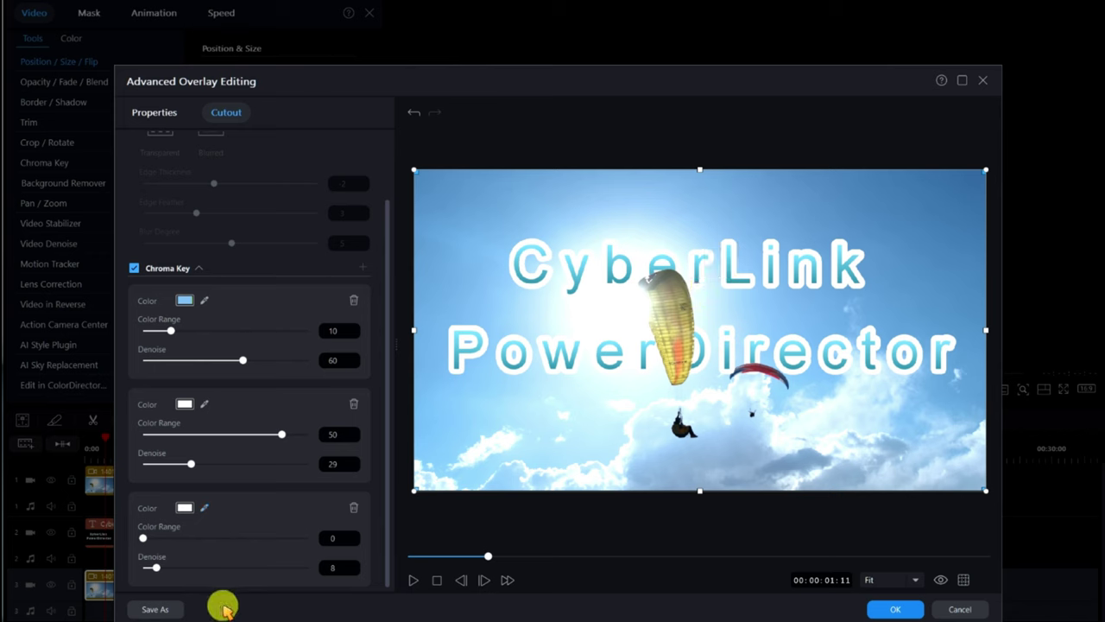
left_click_drag(144, 540, 328, 543)
left_click_drag(143, 567, 211, 571)
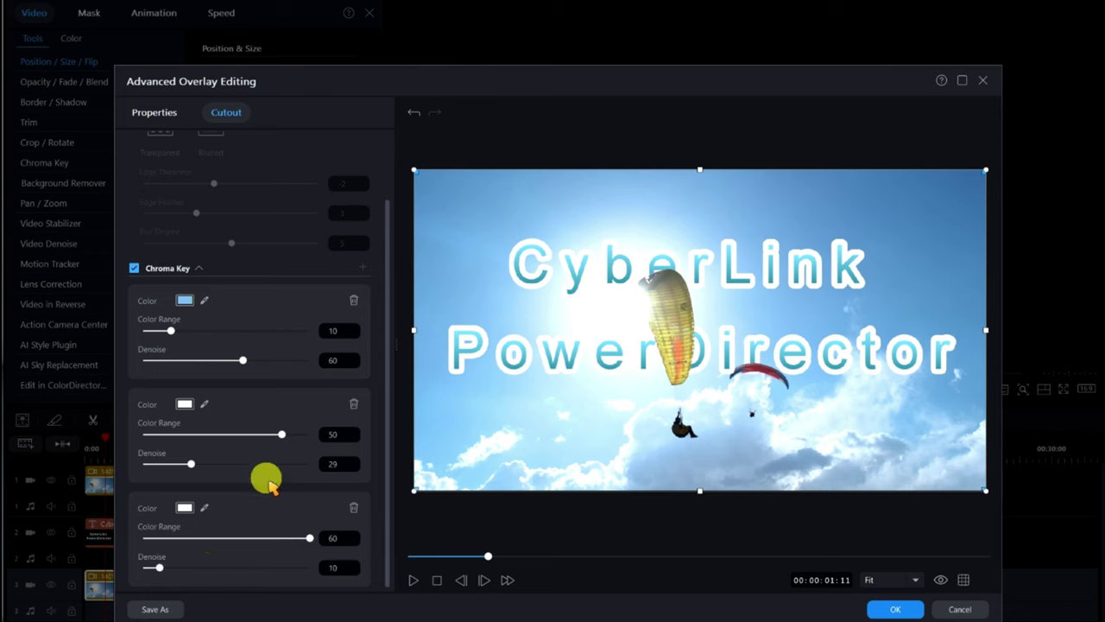
Reduce the third key's color range and denoise to 0, and delete that key
left_click_drag(311, 541, 121, 571)
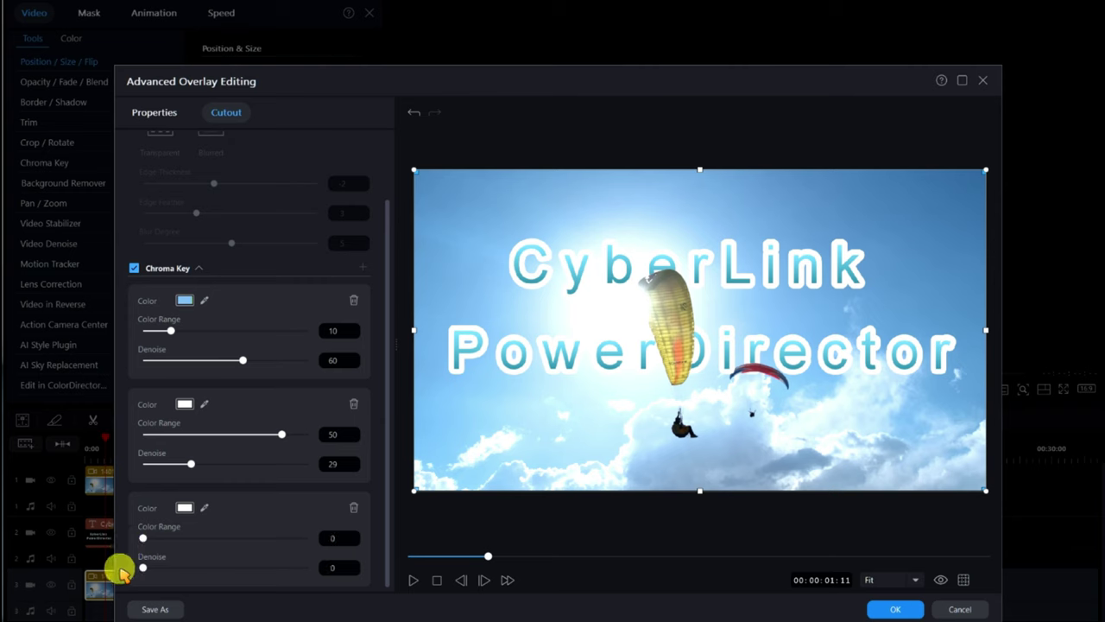
left_click(354, 509)
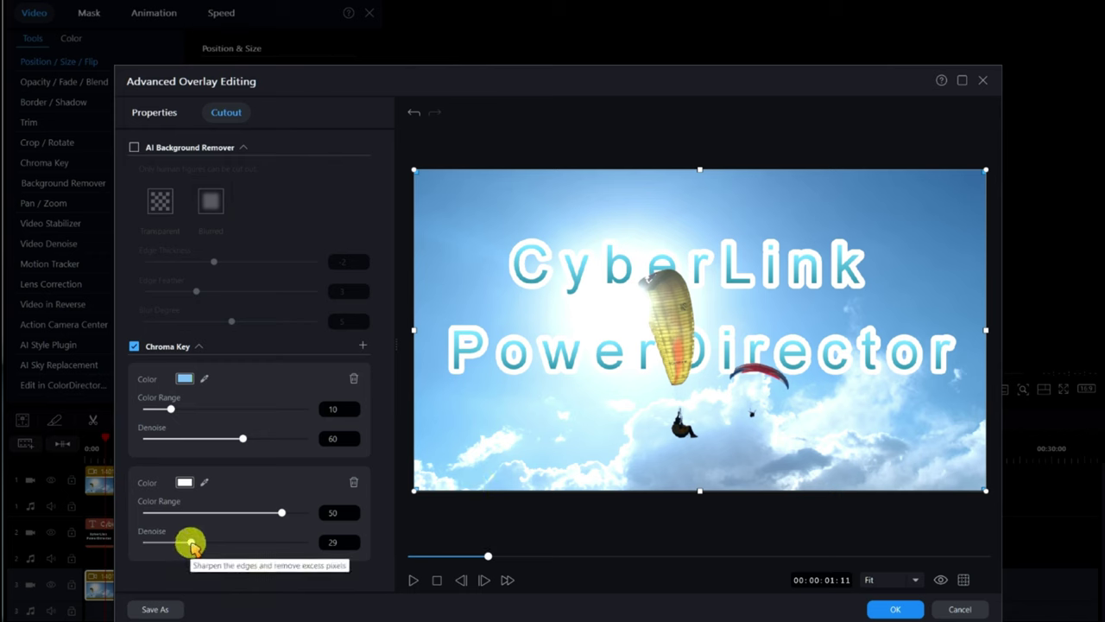
Adjust the white chroma key to color range 60 and denoise 20
left_click_drag(183, 542, 152, 541)
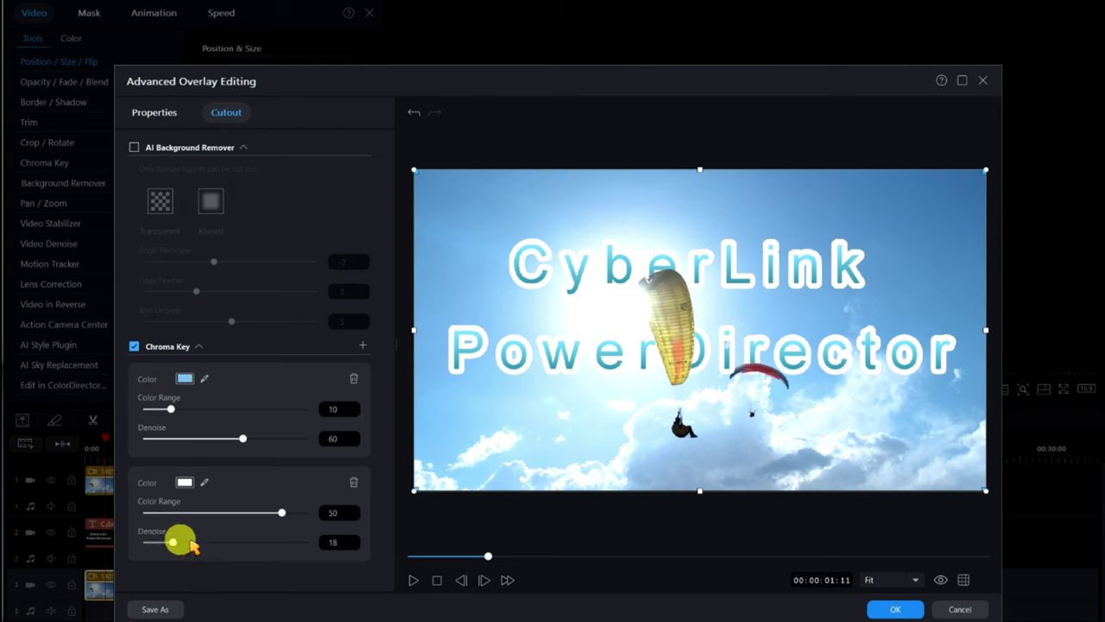
left_click(282, 514)
left_click_drag(268, 515, 235, 516)
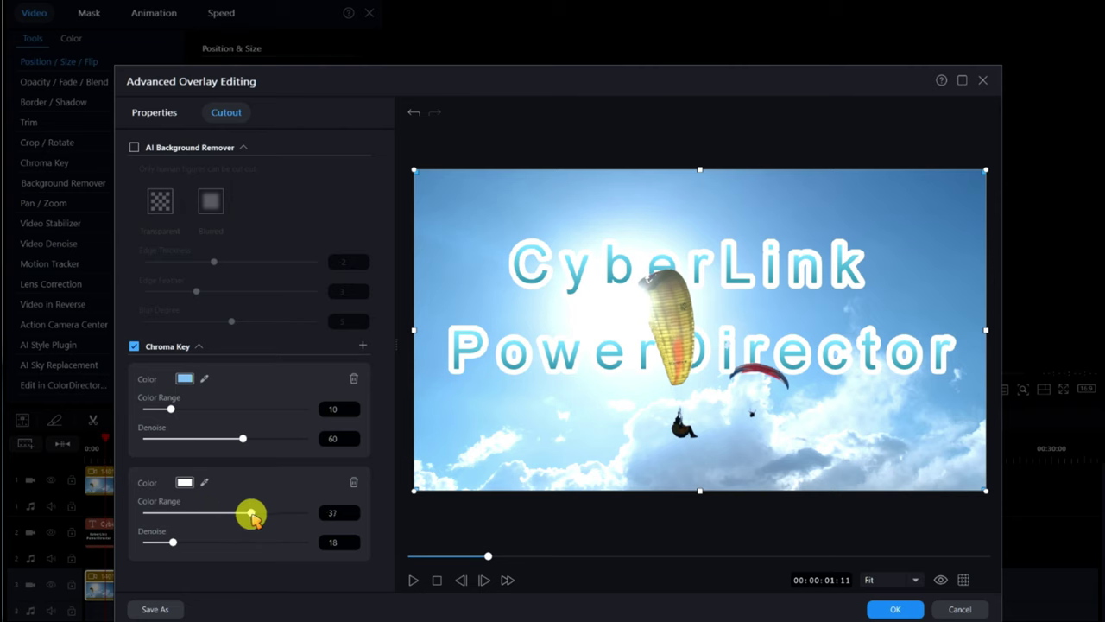
left_click_drag(263, 515, 309, 513)
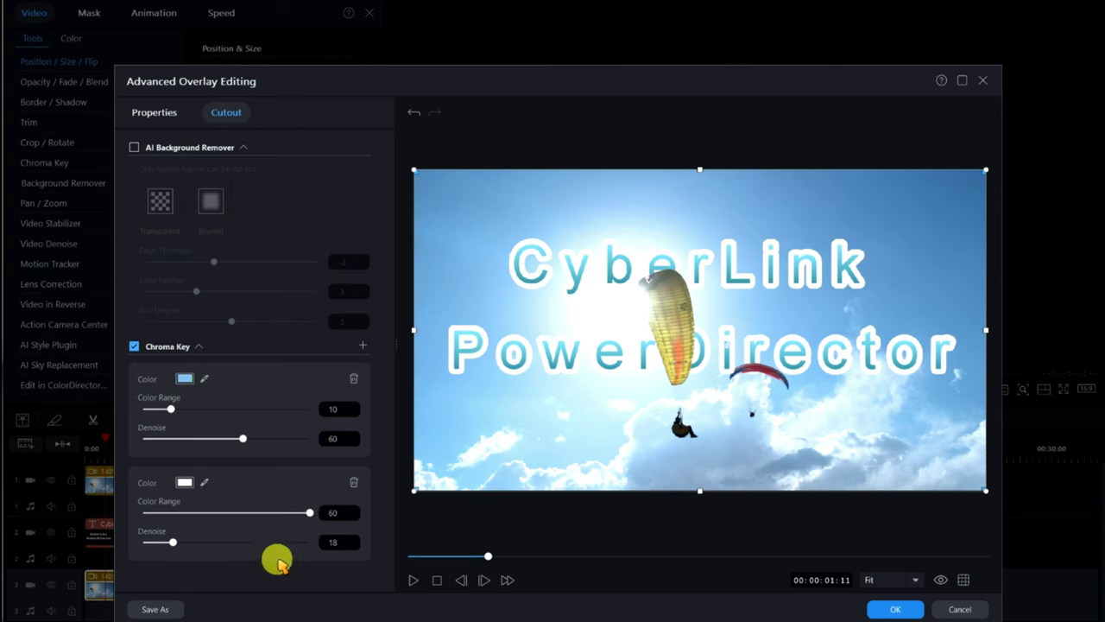
left_click_drag(179, 543, 214, 544)
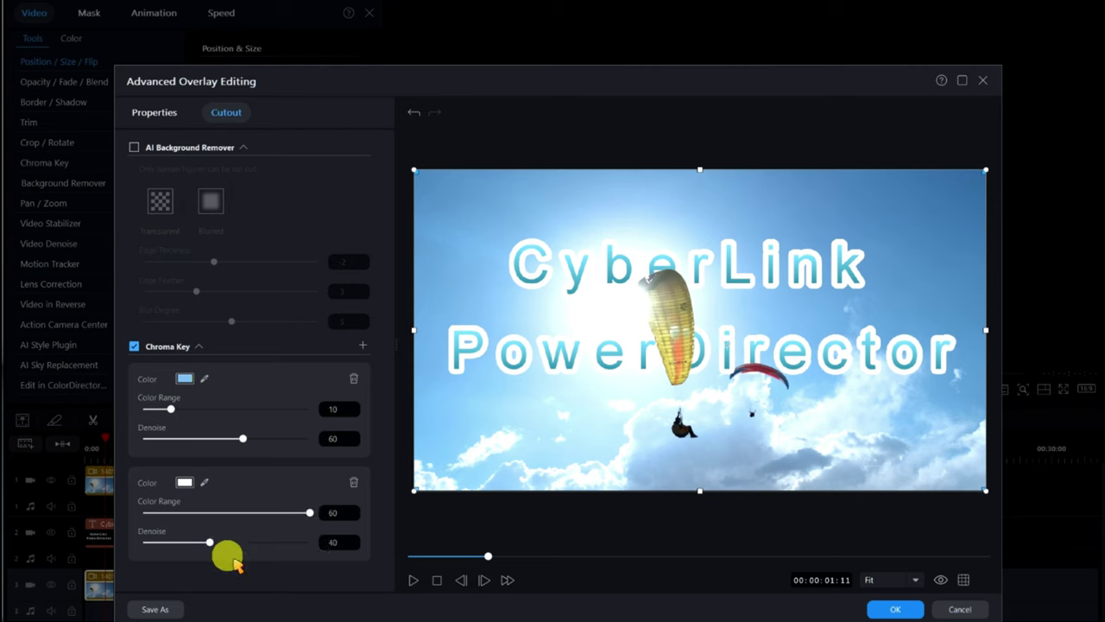
left_click_drag(214, 546, 184, 544)
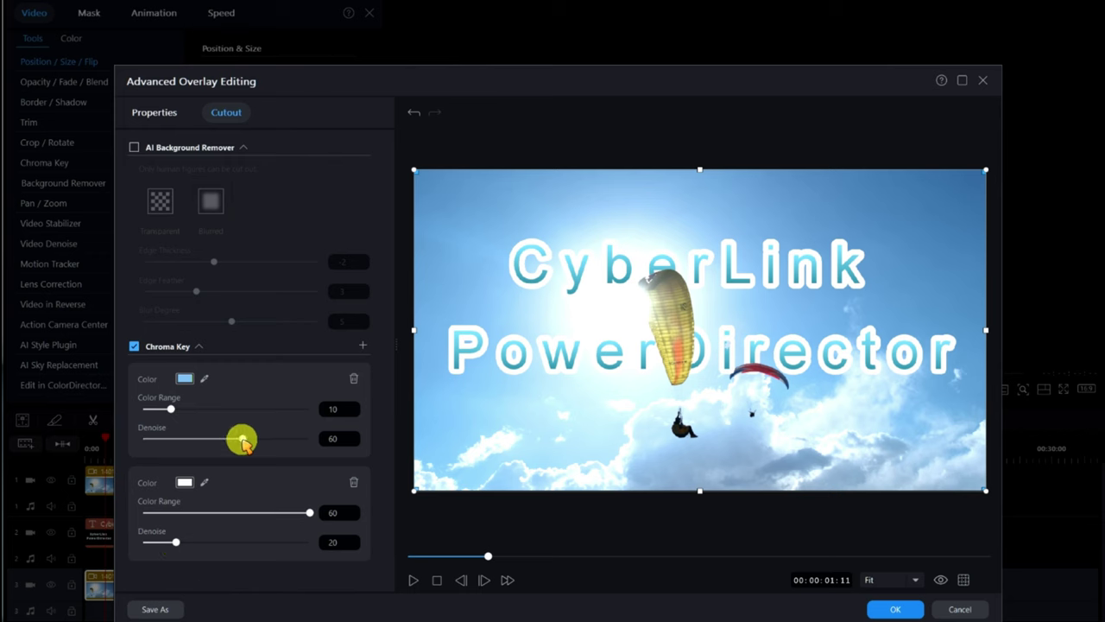
Try denoise 31 on the blue key and check the yellow canopy in the preview up to about 00:00:03:18
mouse_move(235, 441)
left_mouse_down()
mouse_move(187, 444)
mouse_move(216, 448)
left_mouse_up()
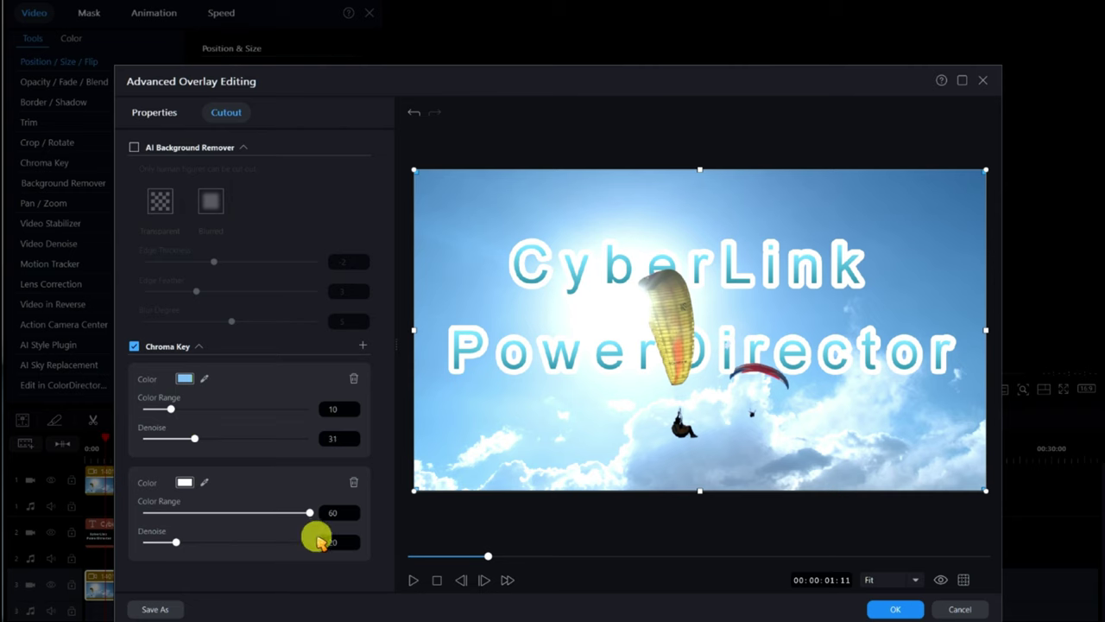
left_click(485, 580)
left_click(485, 580)
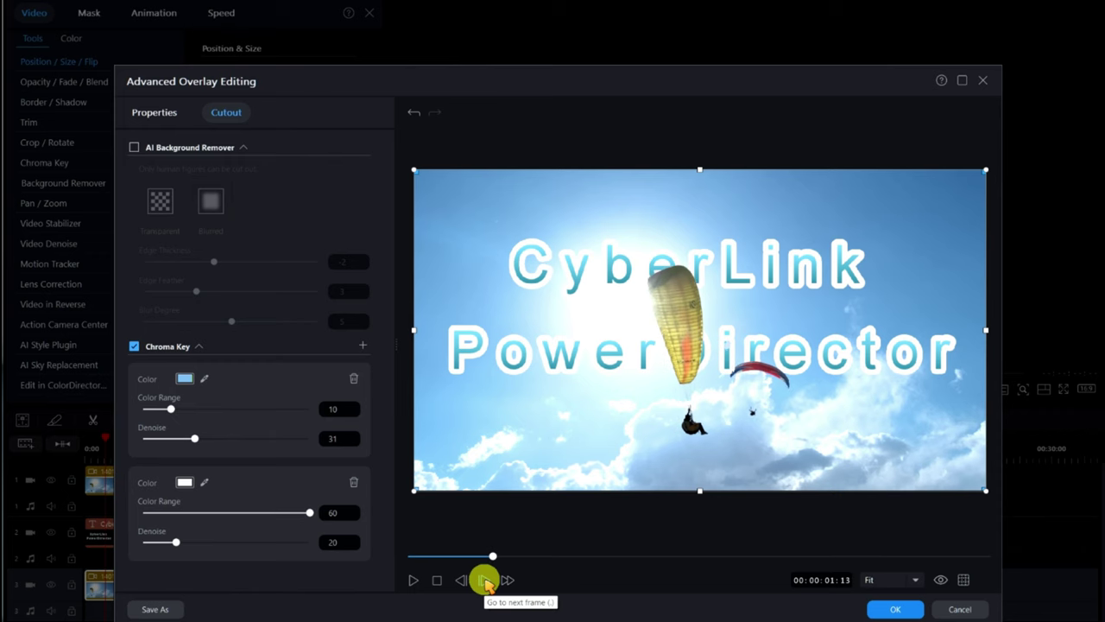
left_click(486, 580)
left_click(485, 580)
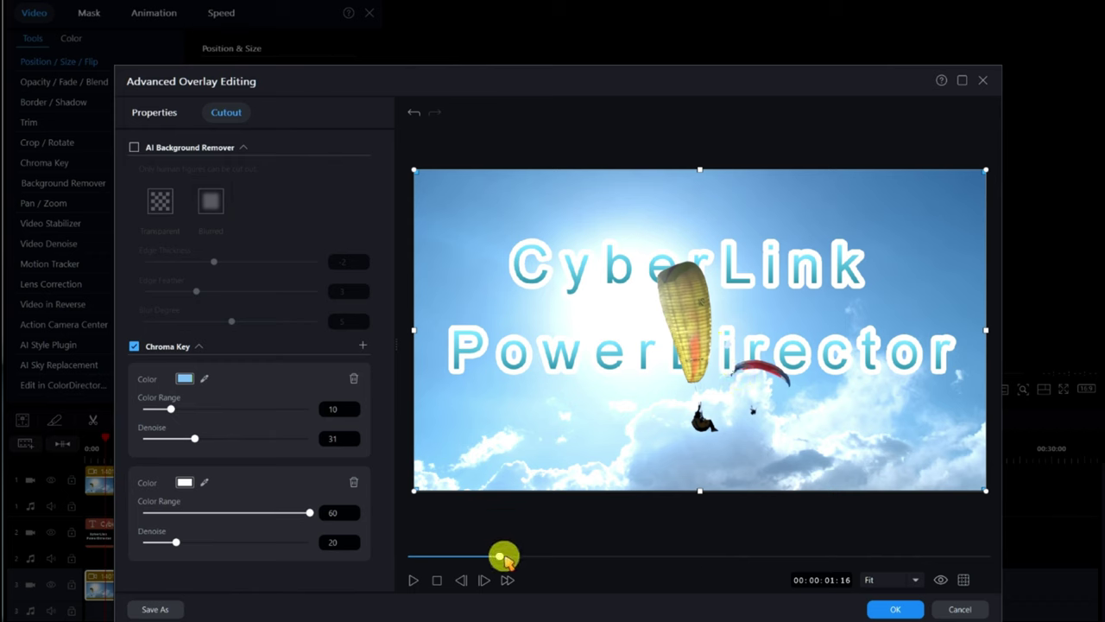
left_click_drag(515, 562, 630, 564)
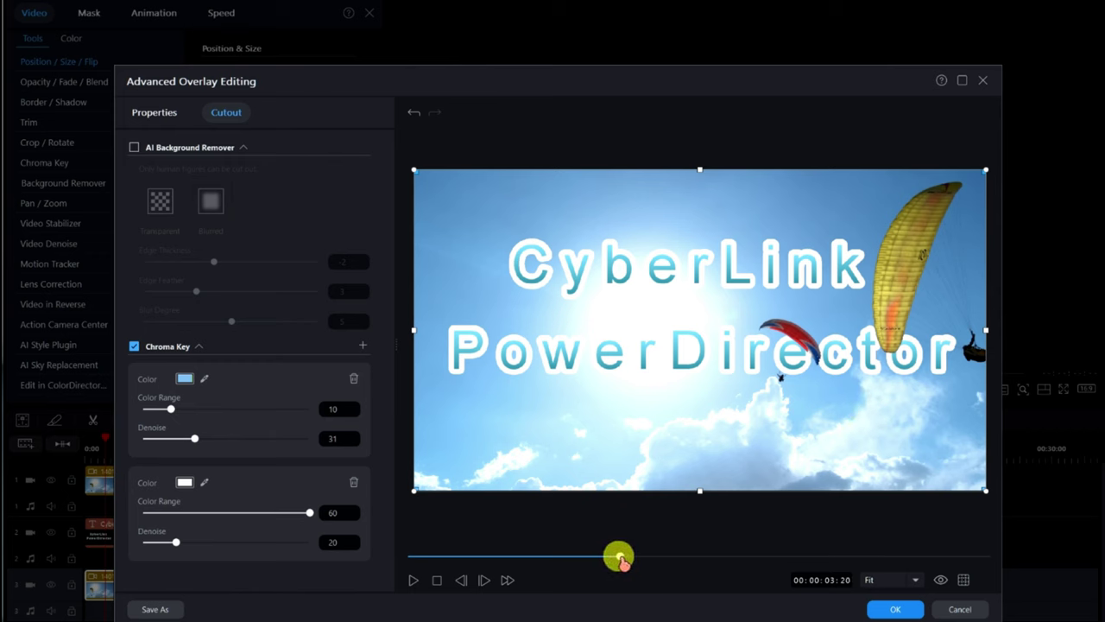
left_click_drag(621, 559, 617, 559)
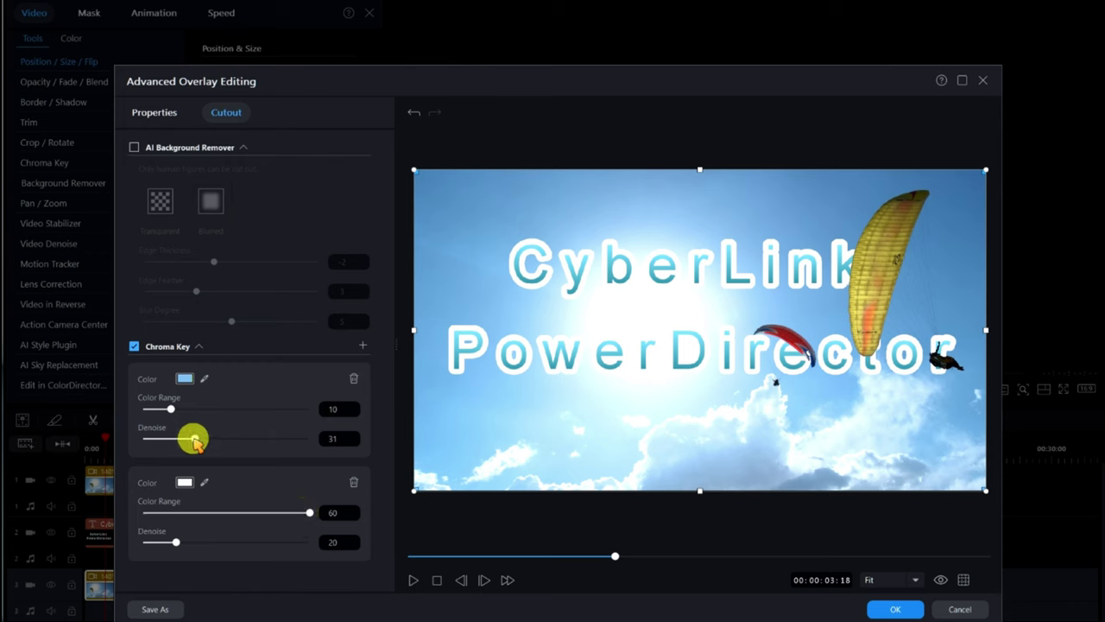
Set the blue key's color range to 6 and denoise to 27, and apply the cutout settings
left_click_drag(178, 439, 178, 440)
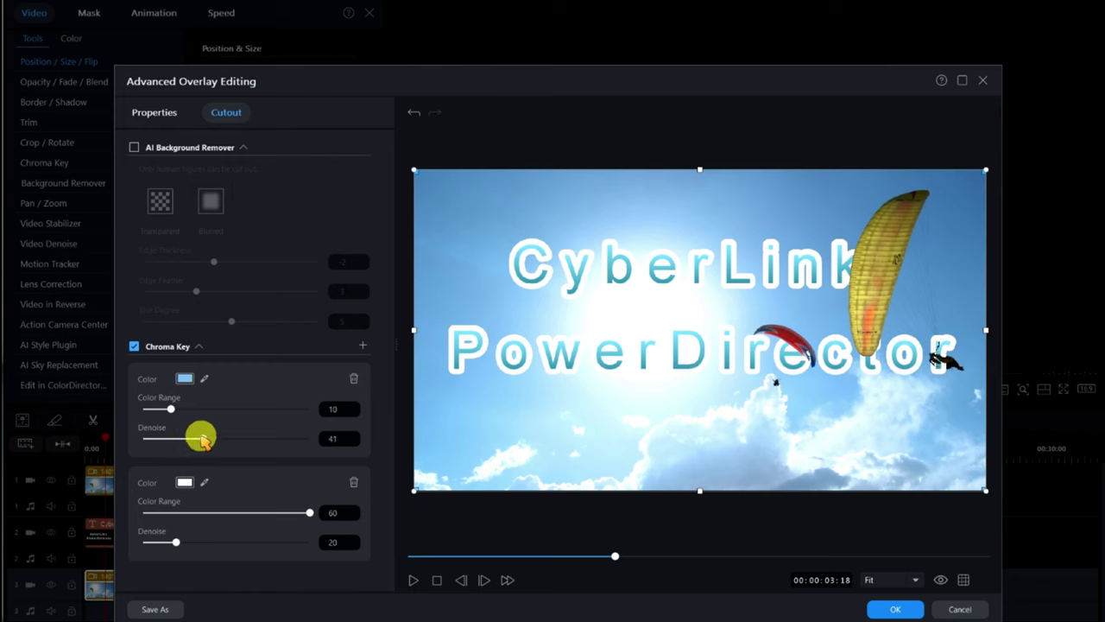
left_click_drag(207, 440, 229, 440)
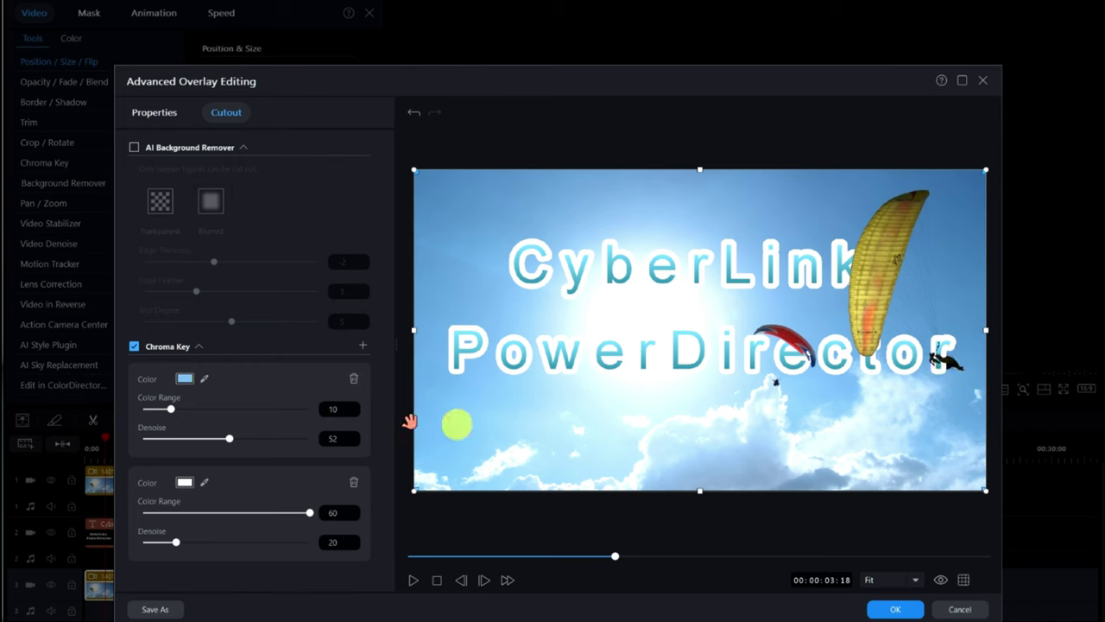
left_click_drag(216, 439, 194, 442)
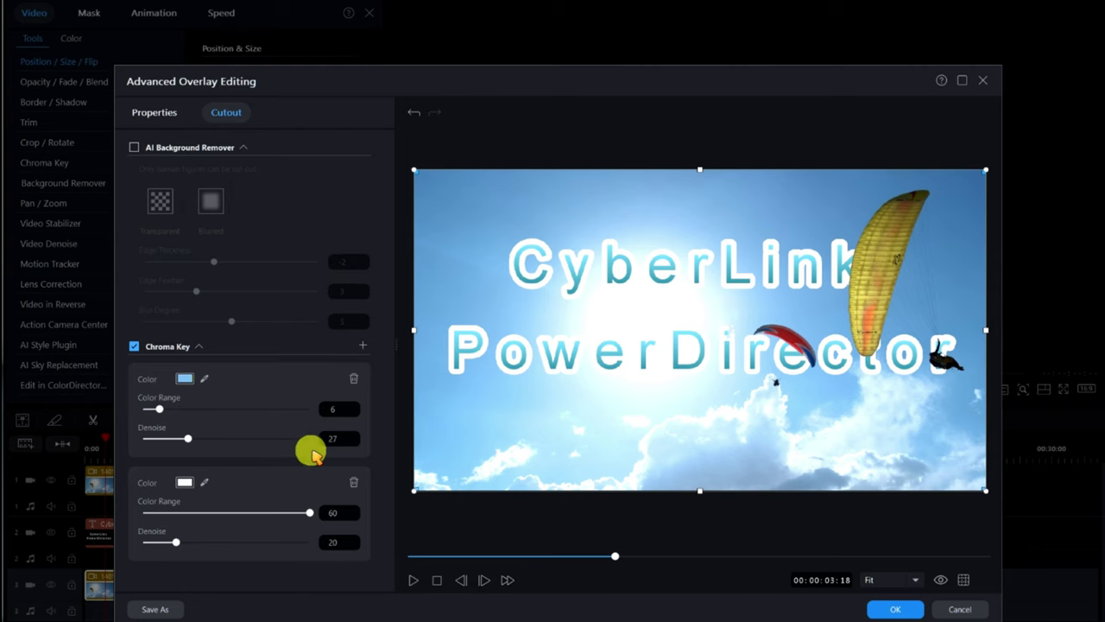
left_click(895, 608)
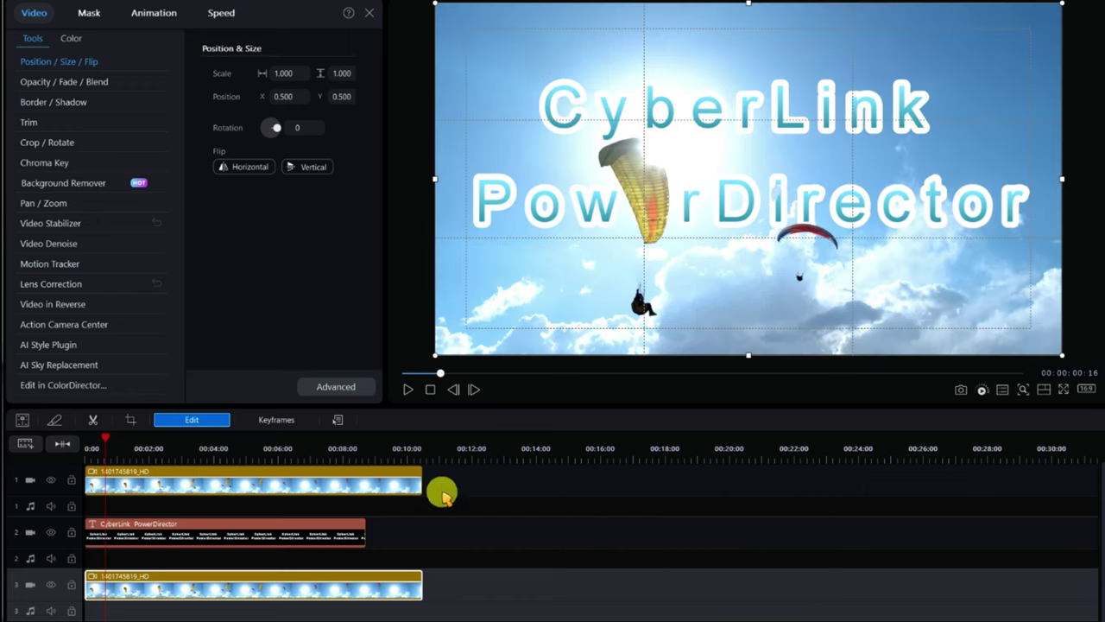
Play the paraglider composite from the start to about 00:00:07:01 to review the canopies crossing the title, and return to the beginning
left_click(432, 391)
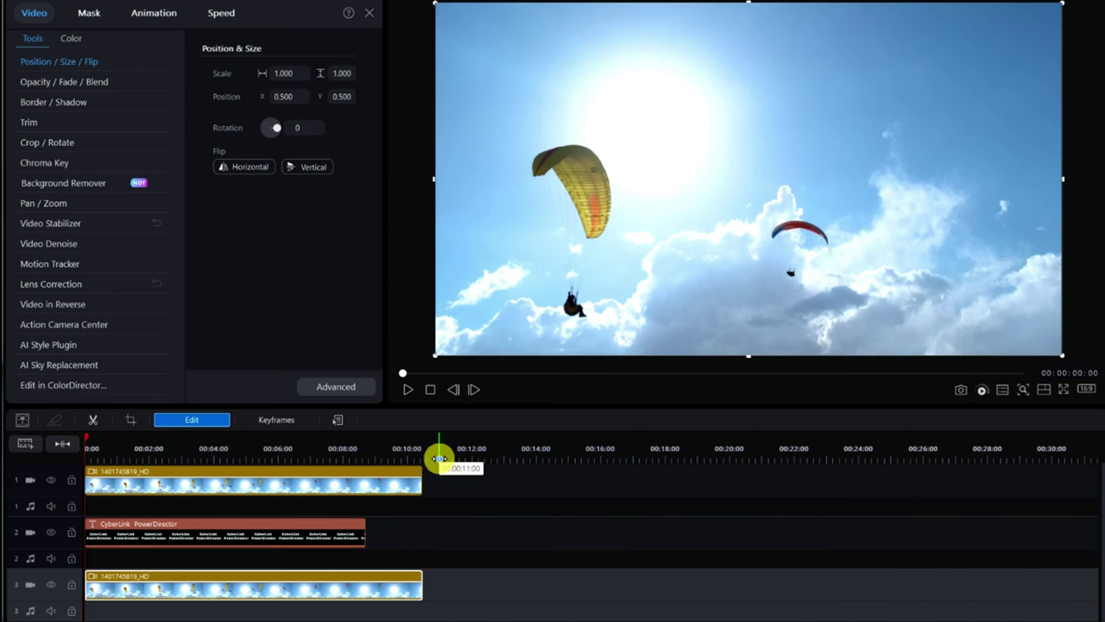
left_click(409, 391)
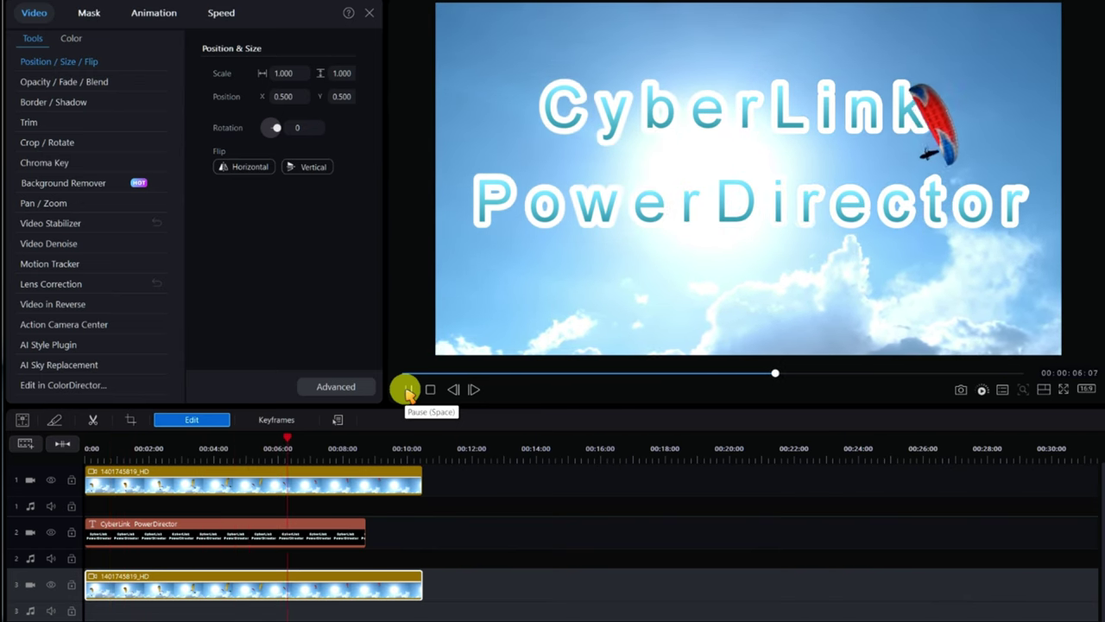
left_click(408, 390)
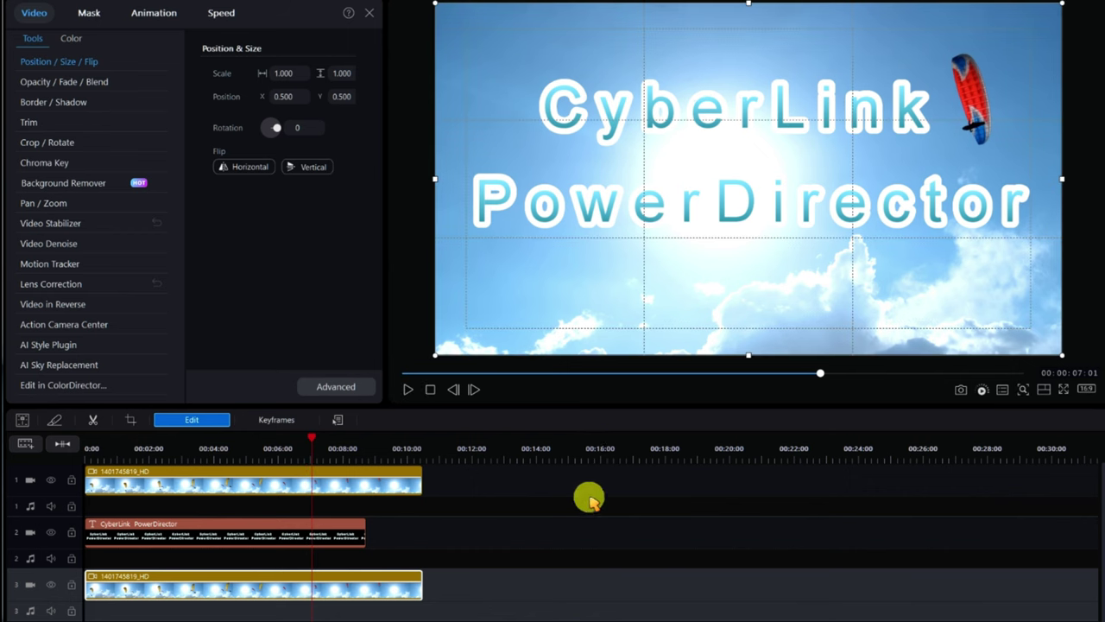
left_click(430, 390)
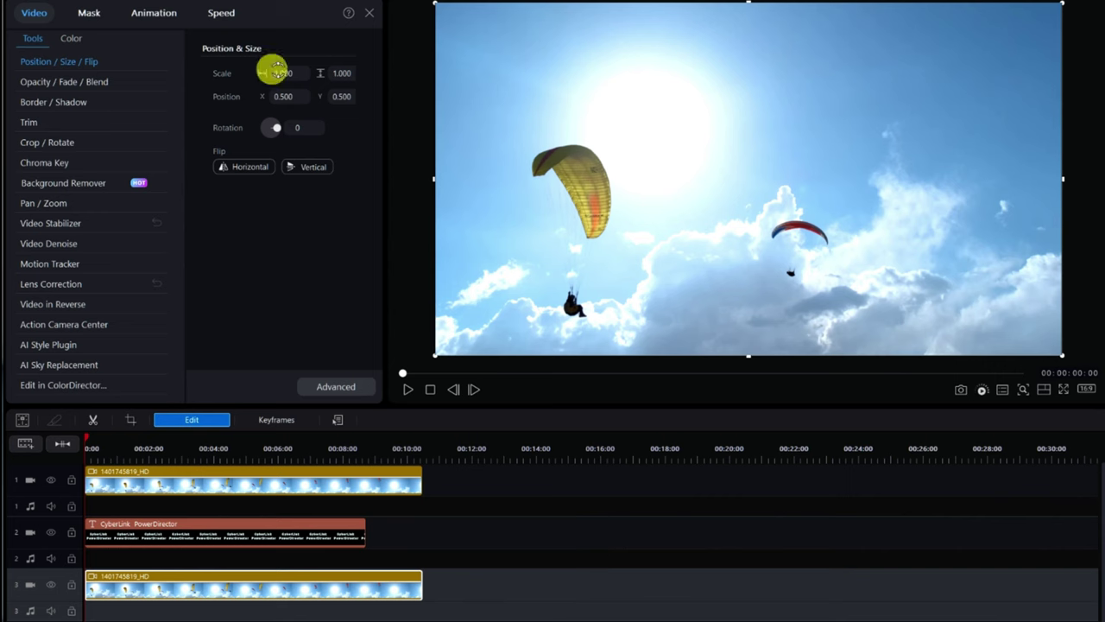
Add the stock wakeboard clip 494136880_HD on tracks 1 and 3, with both copies starting at about 00:15:04
left_click(370, 14)
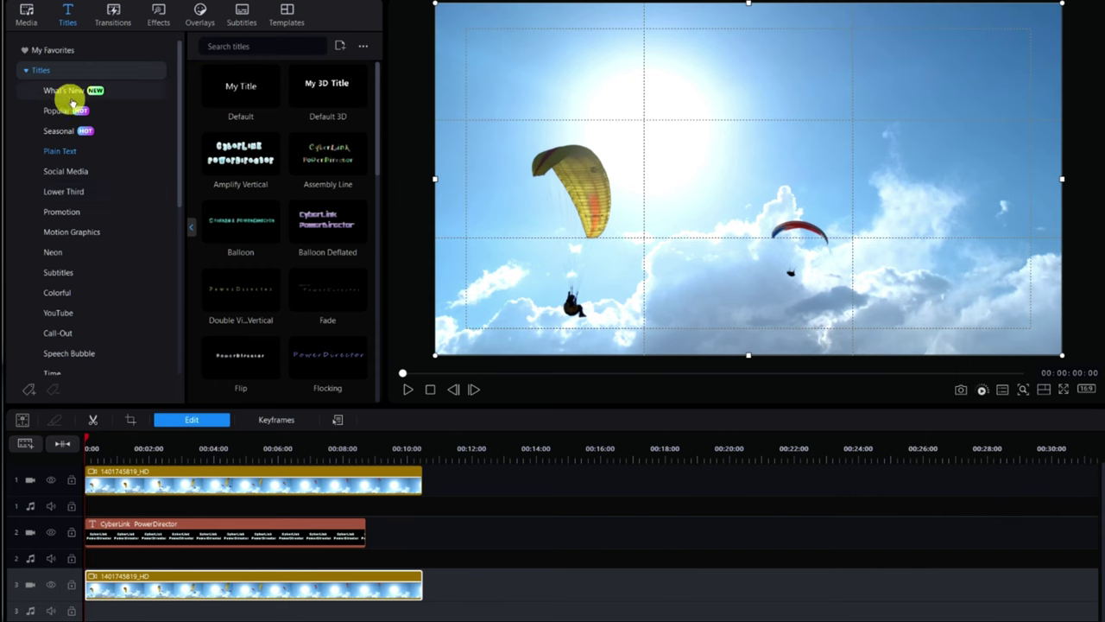
left_click(35, 29)
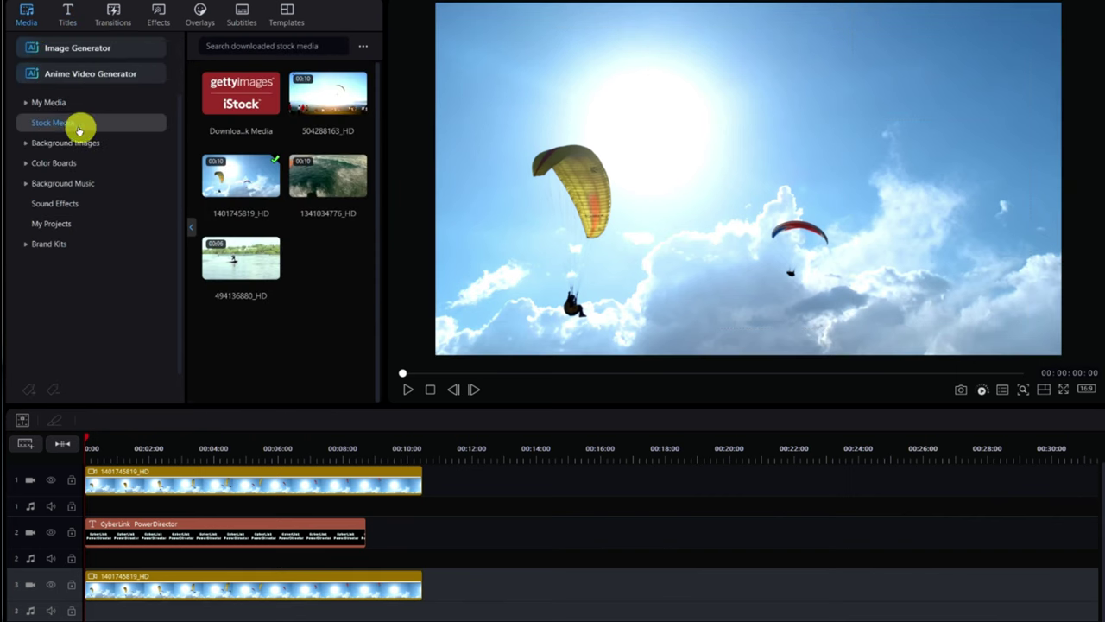
left_click_drag(242, 259, 576, 482)
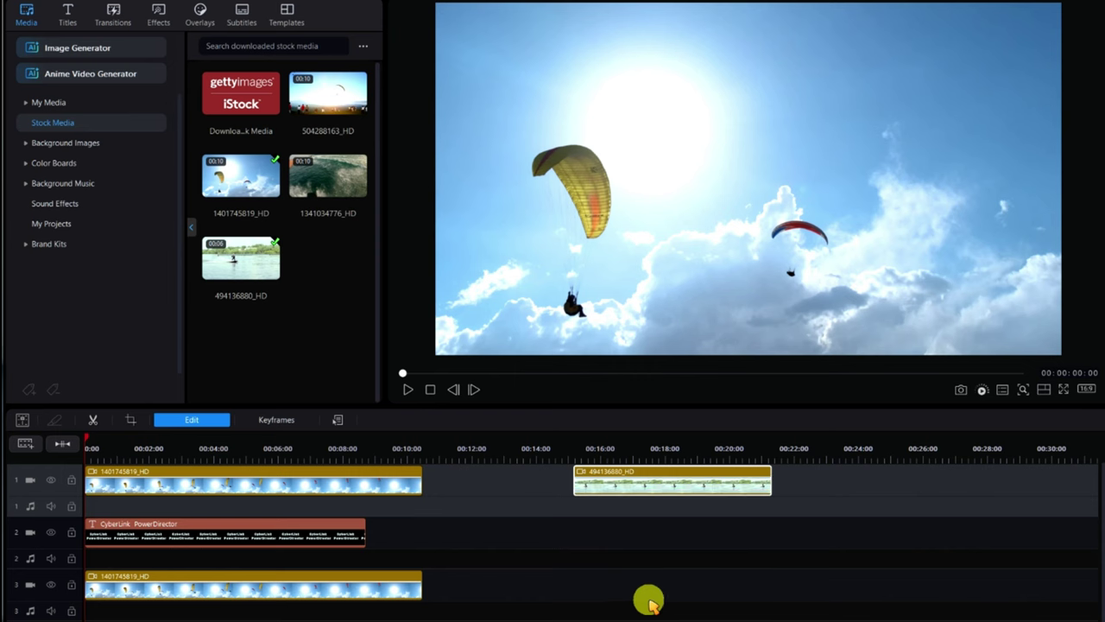
double_click(631, 473)
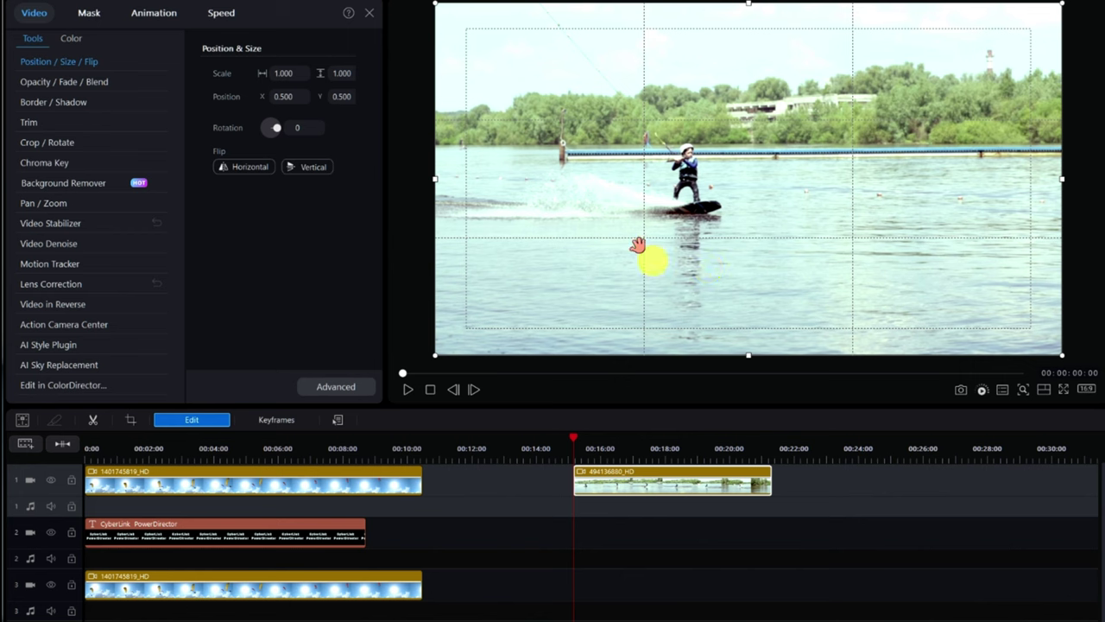
left_click(370, 14)
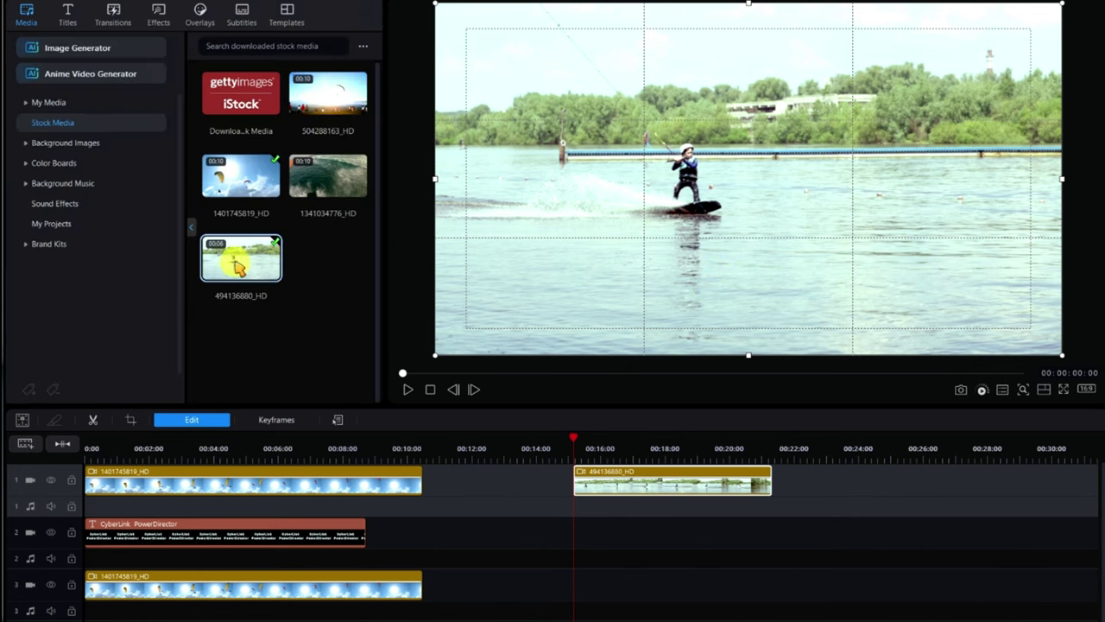
left_click_drag(233, 264, 575, 592)
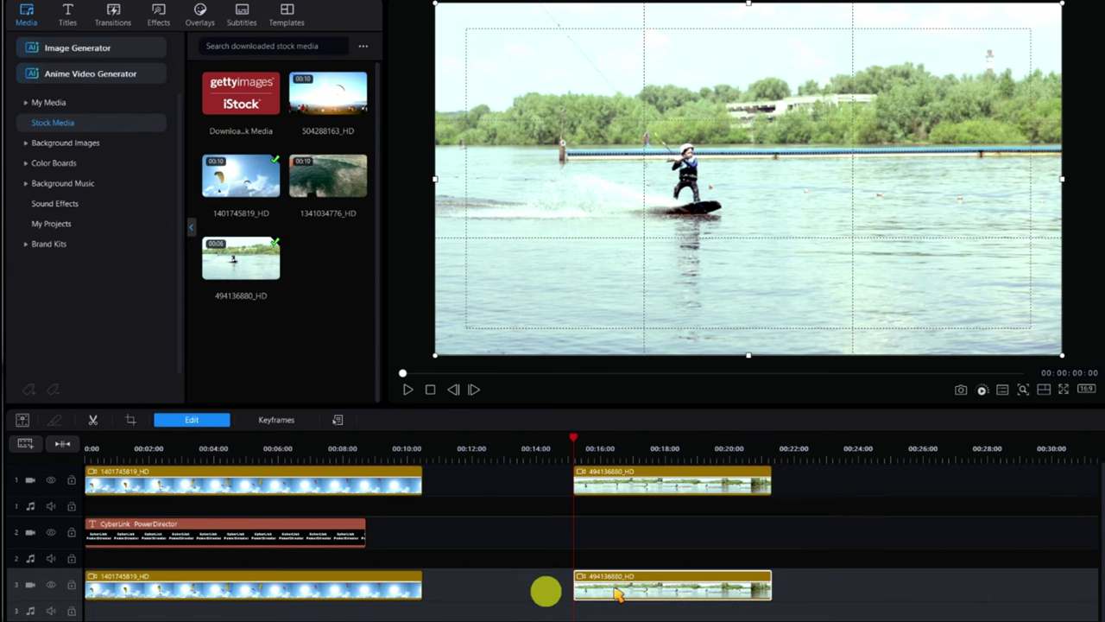
Move the title on track 2 to the start of the wakeboard clips and shorten it to end just before they do
left_click_drag(231, 524, 725, 533)
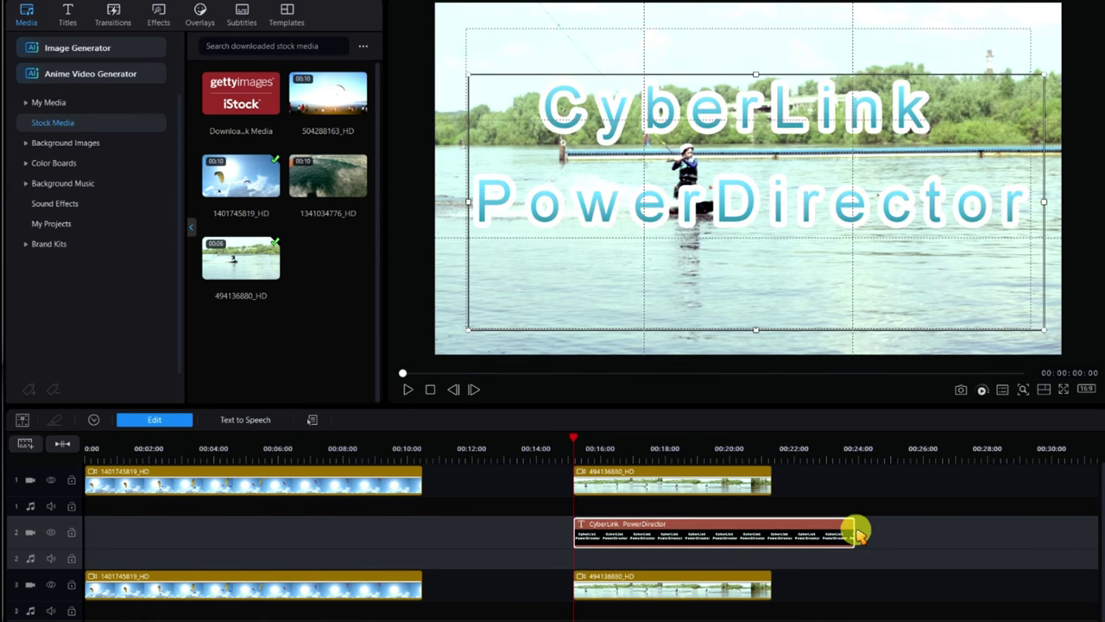
left_click_drag(851, 530, 751, 526)
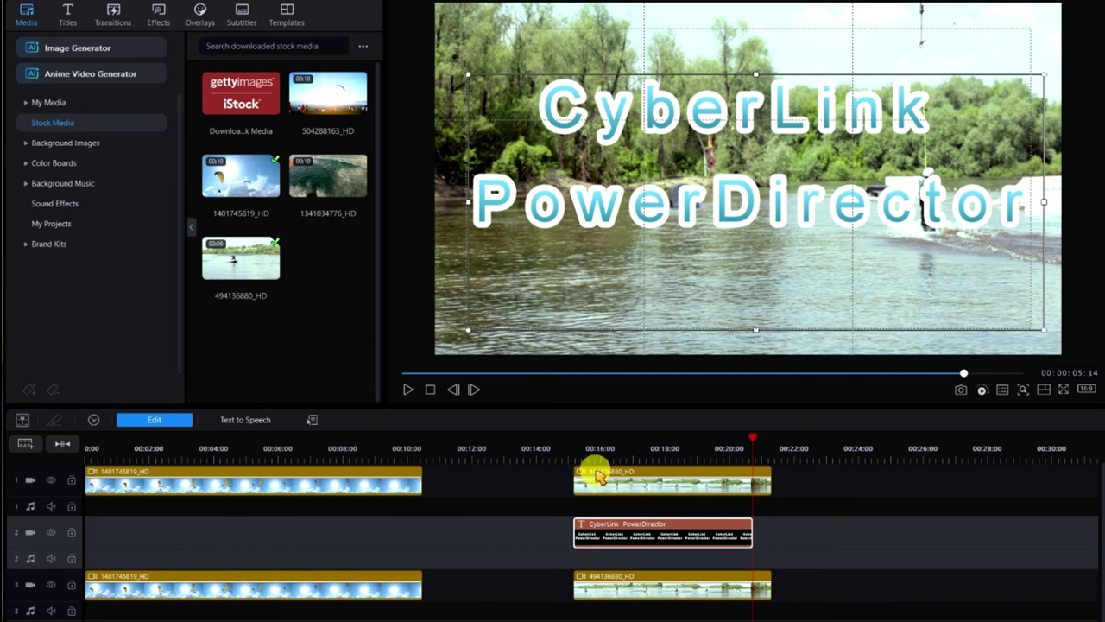
Enable AI Background Remover with a transparent background on the wakeboard clip on track 3
double_click(598, 475)
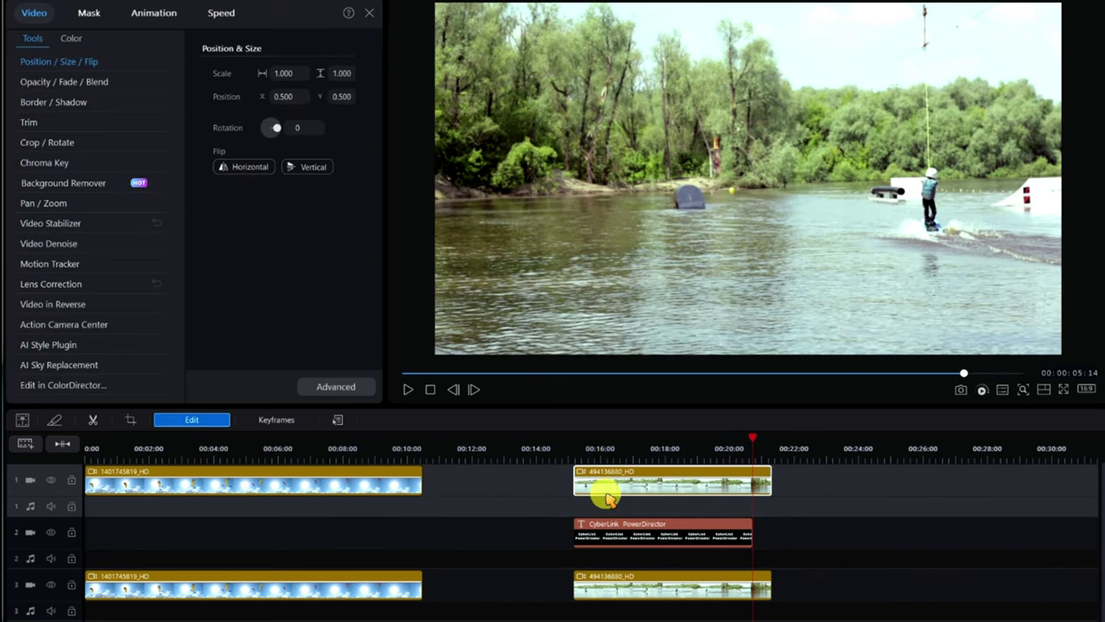
key("Home")
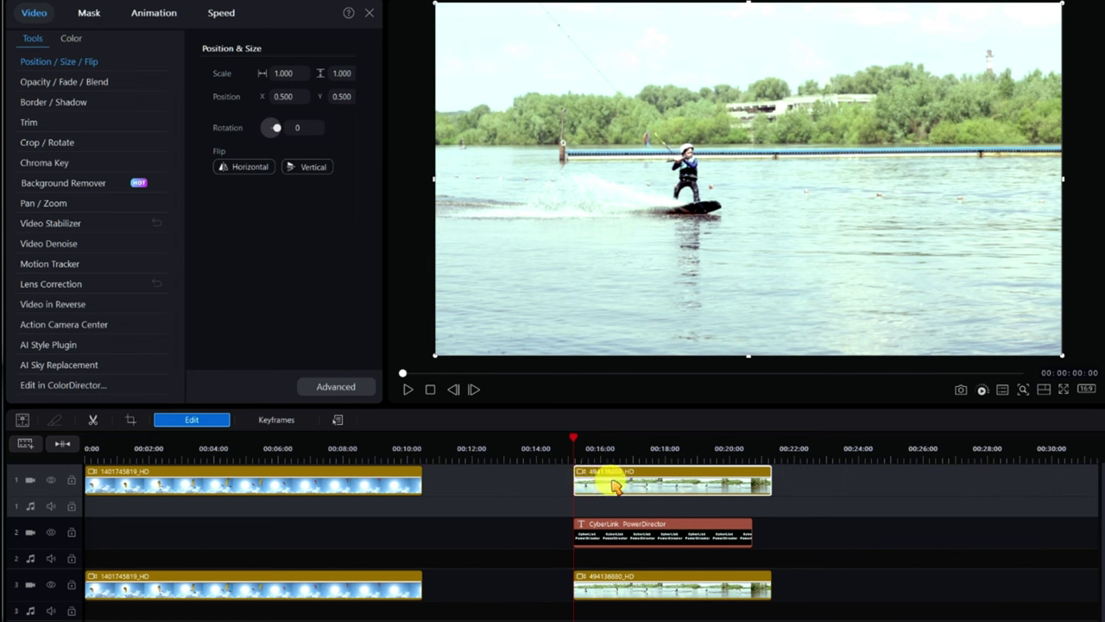
left_click(624, 584)
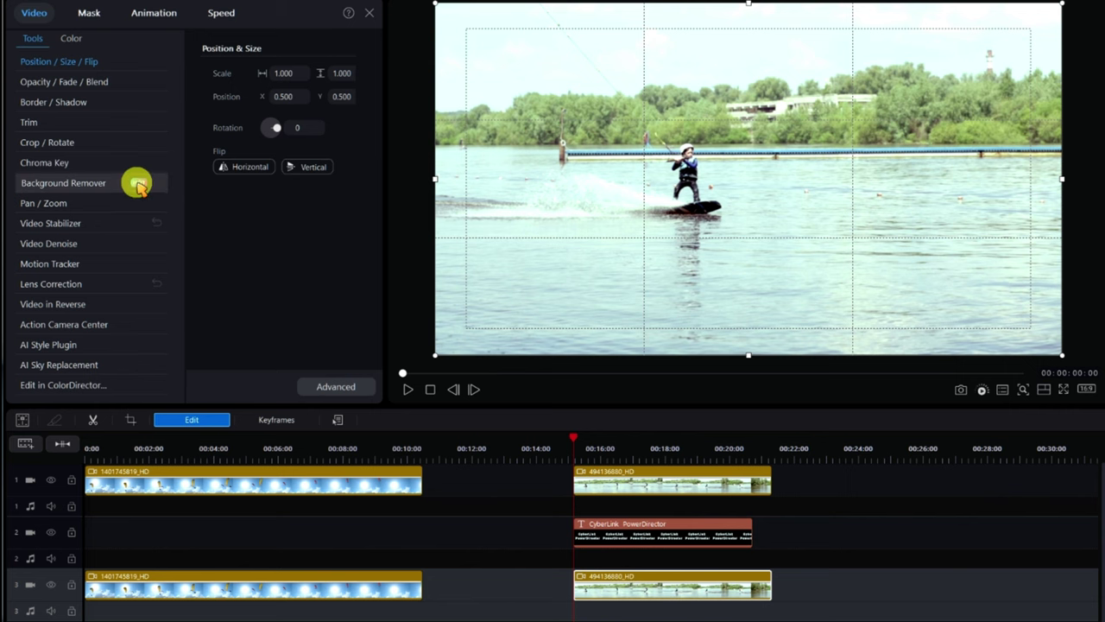
left_click(40, 183)
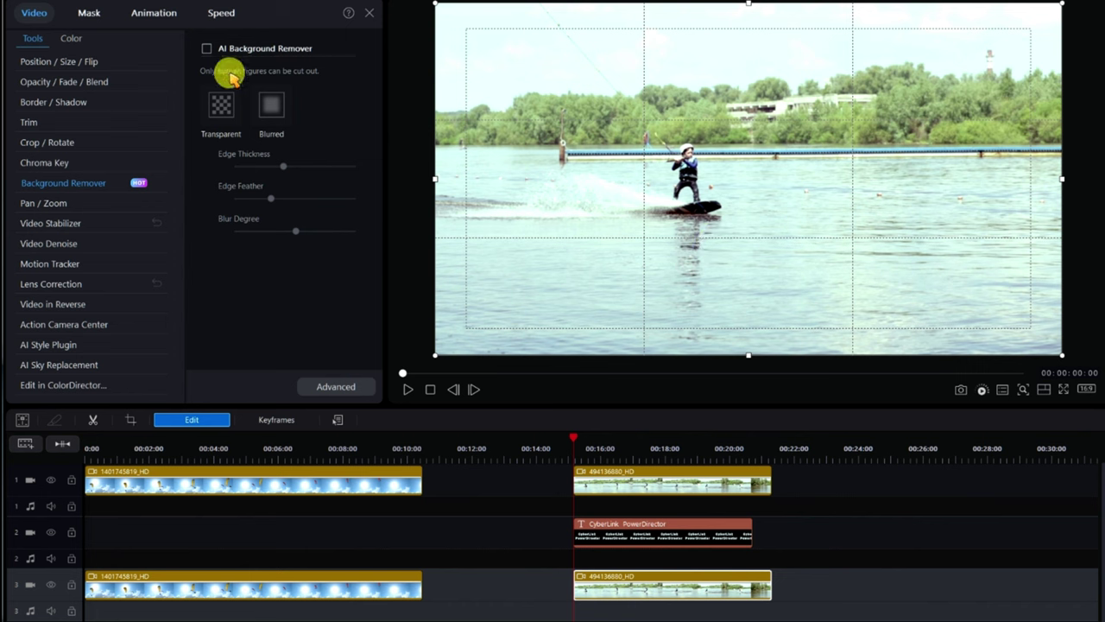
left_click(207, 50)
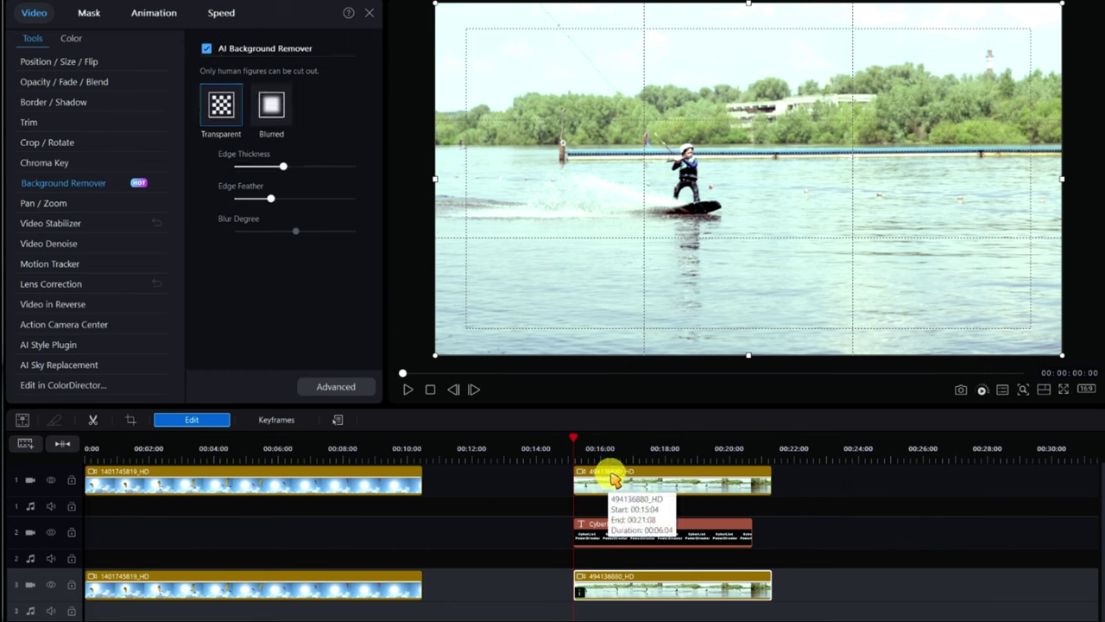
Hide track 1 and tune the wakeboarder cutout's edge thickness, trying the maximum and ending near the middle of its range
left_click(51, 481)
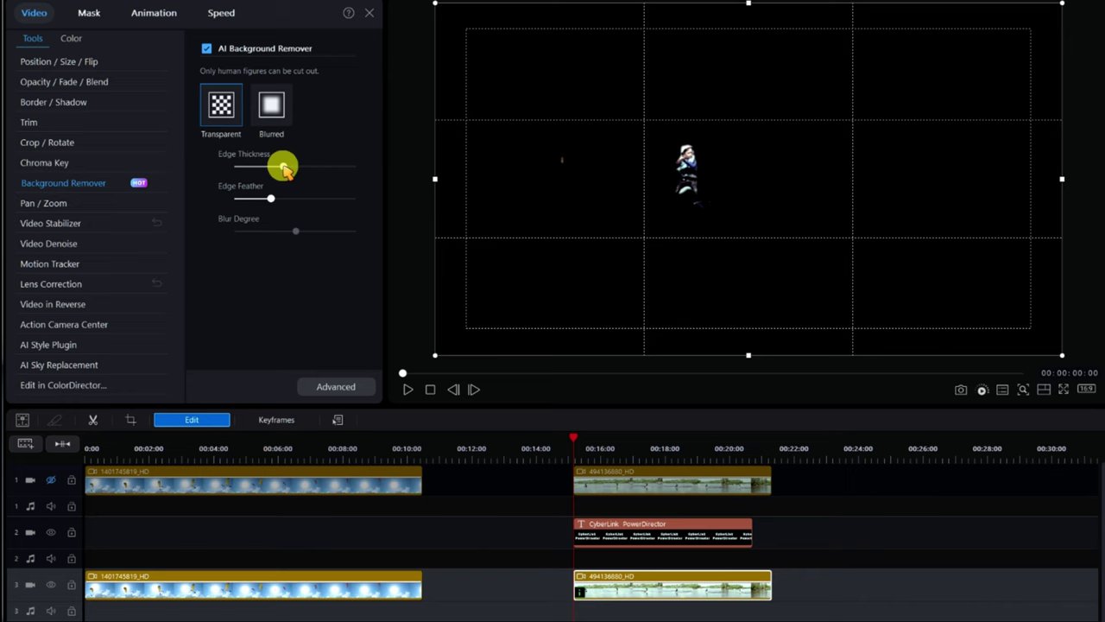
left_click_drag(285, 168, 365, 175)
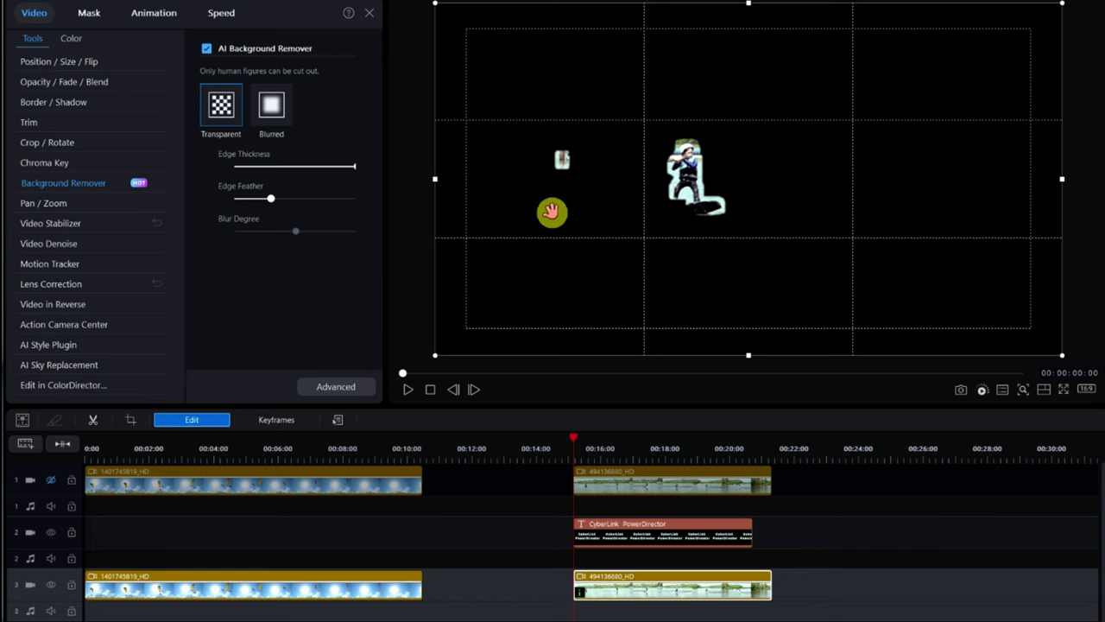
left_click_drag(354, 167, 262, 206)
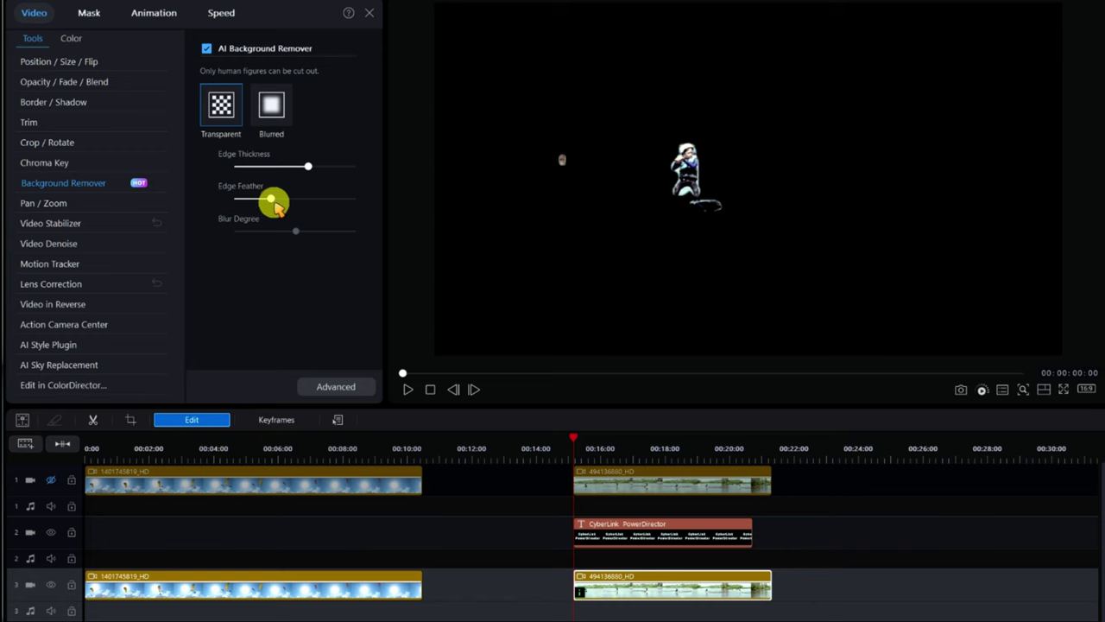
left_click_drag(308, 166, 302, 168)
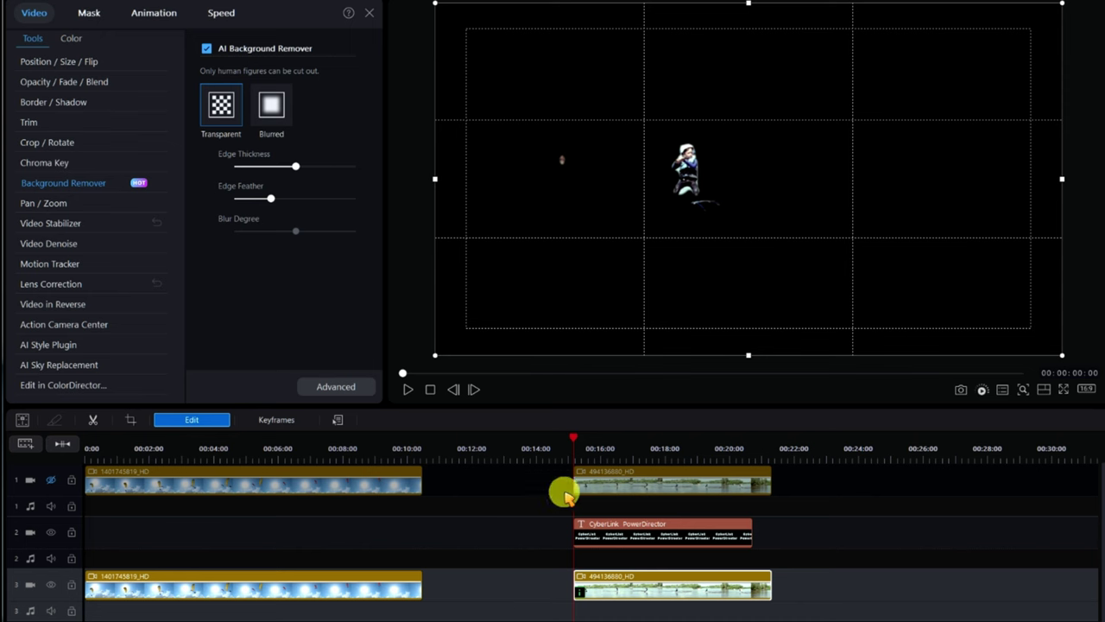
Show track 1 again and preview the wakeboarder crossing the title, ending at about 00:00:03:08 in the clip
left_click(51, 480)
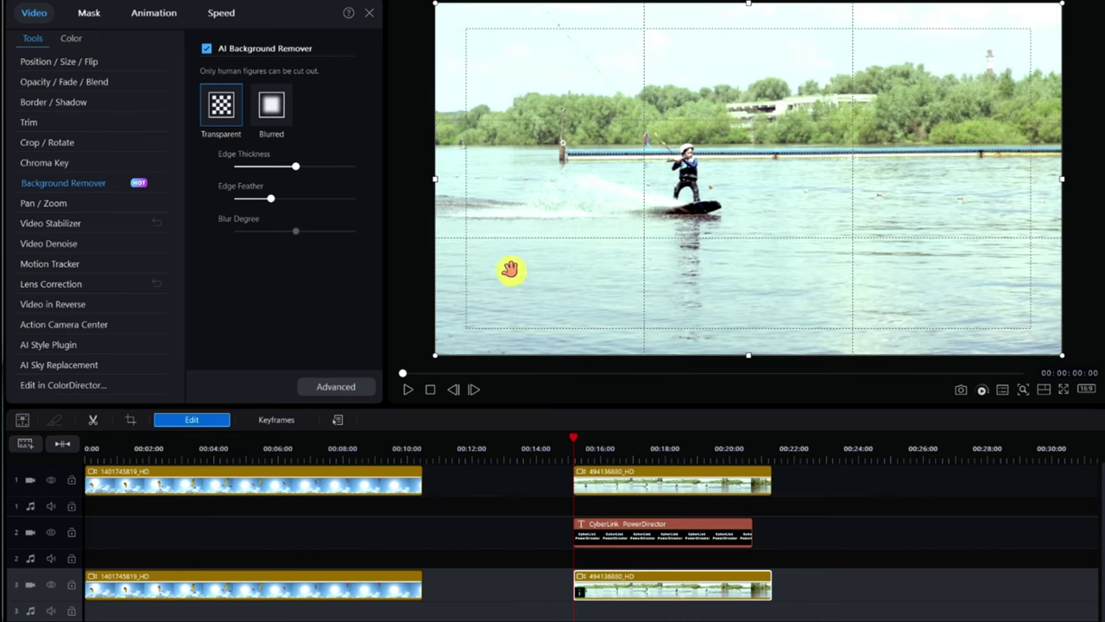
left_click(429, 390)
left_click(409, 391)
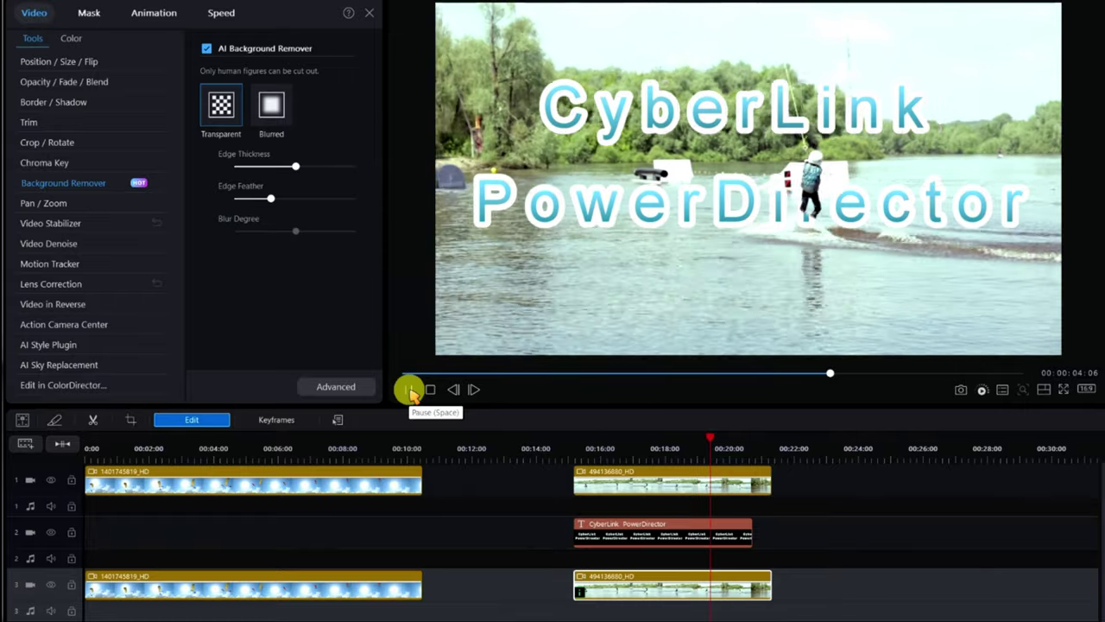
left_click(828, 284)
left_click(454, 389)
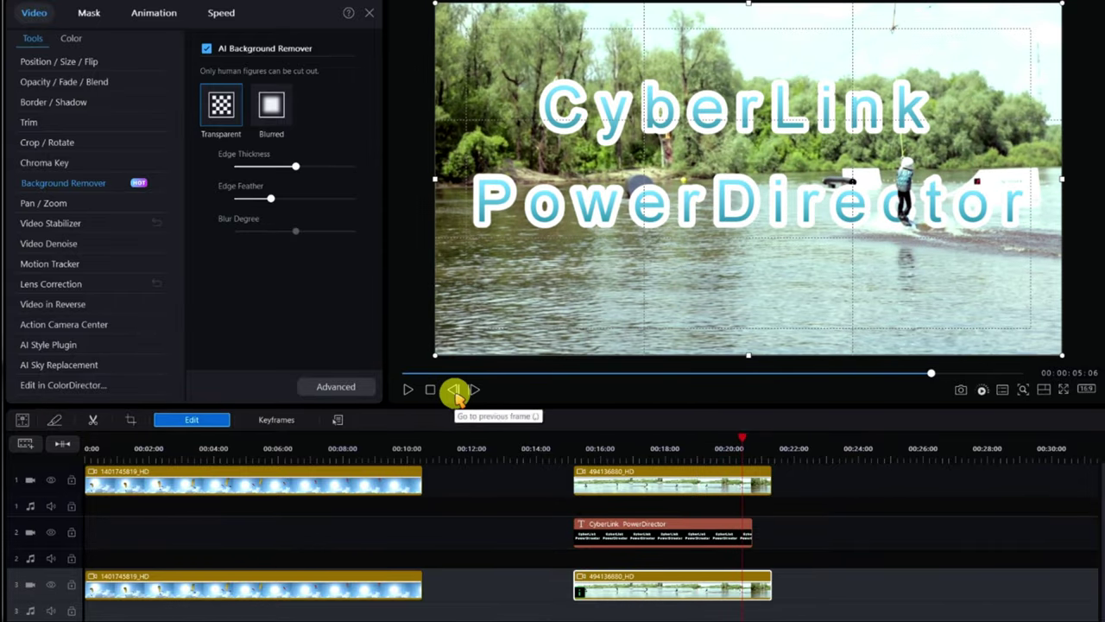
left_click_drag(926, 375, 740, 386)
left_click(770, 244)
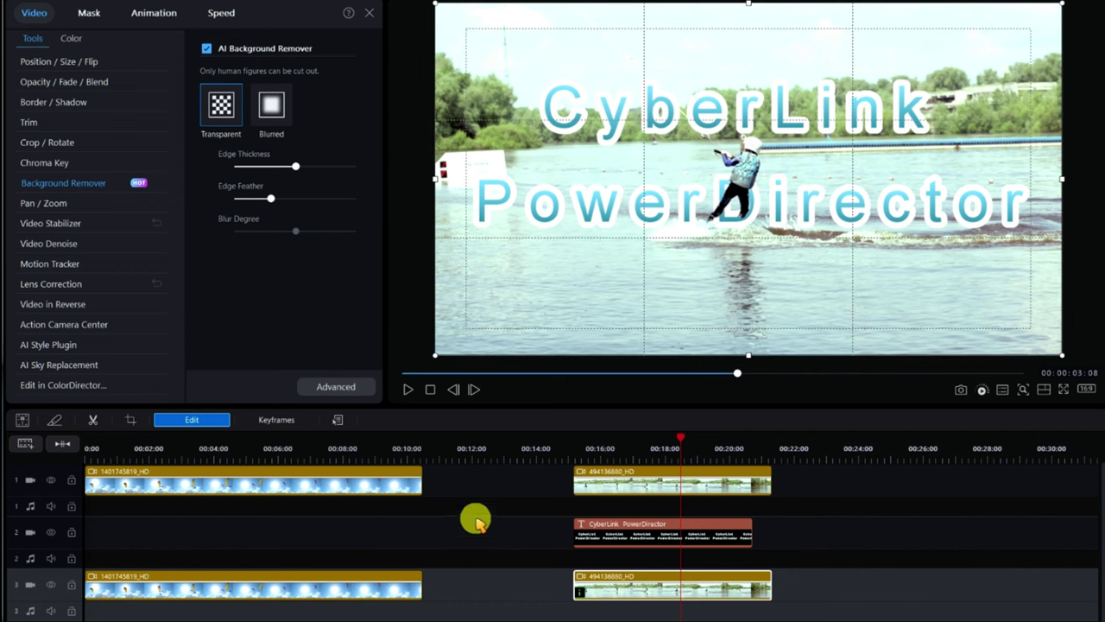
mouse_move(580, 595)
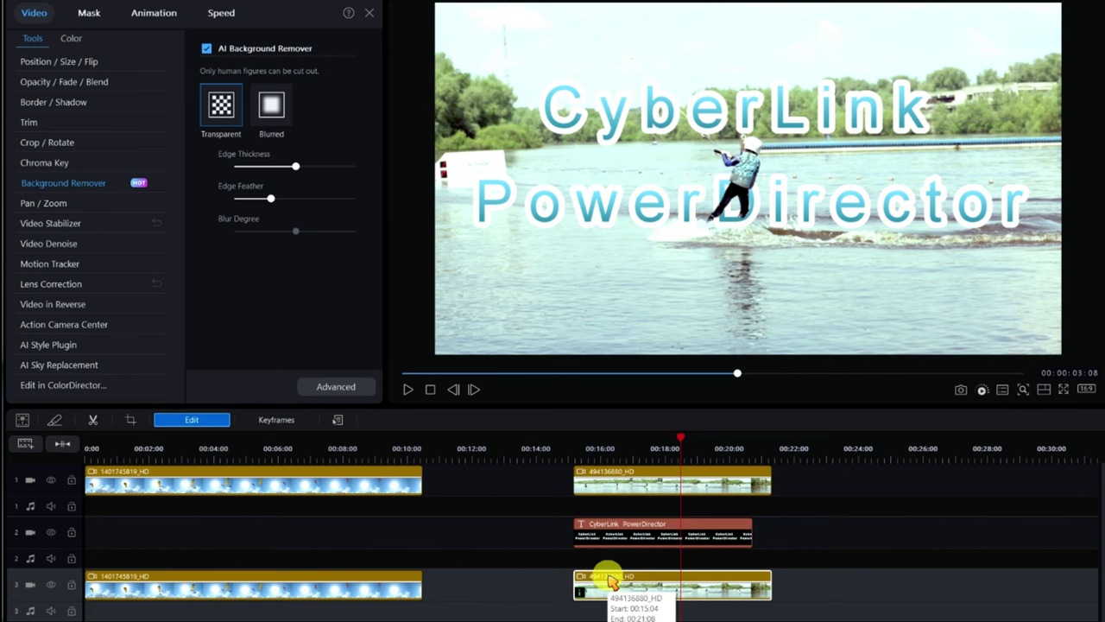
Replace AI background removal on track 3's wakeboard clip with a chroma key sampled from the pale water, using color range 10 and denoise 60
left_click(611, 580)
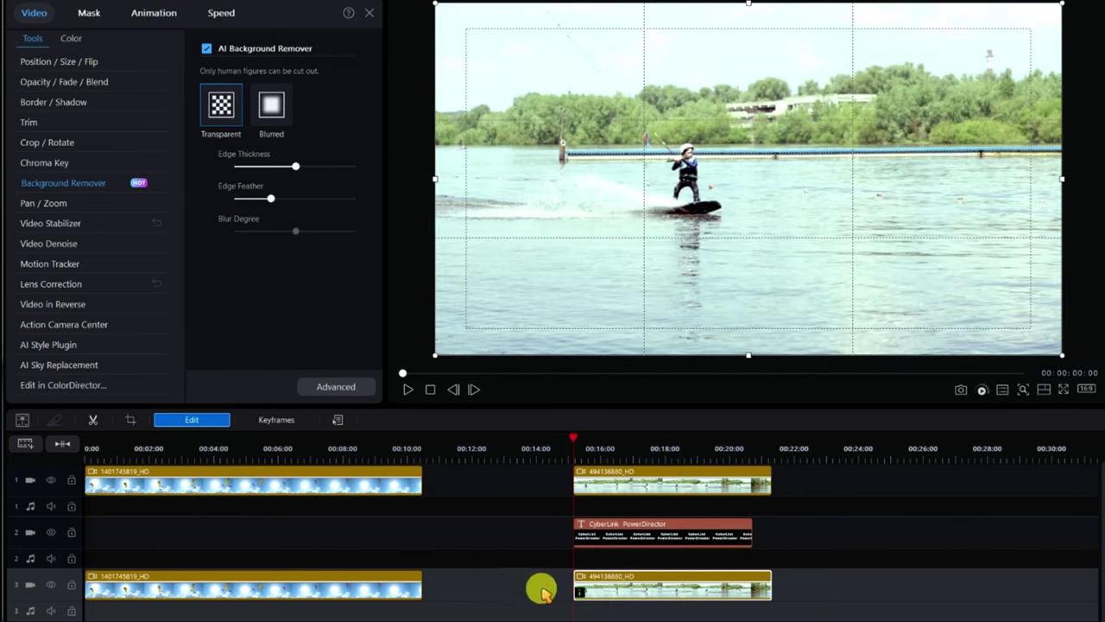
left_click(207, 49)
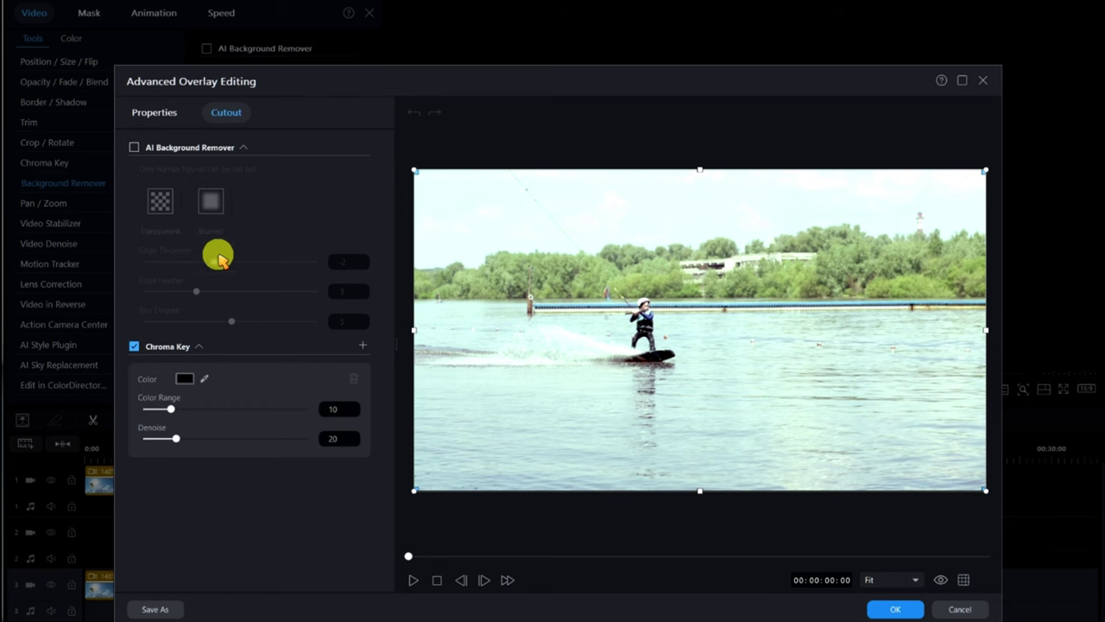
left_click(207, 380)
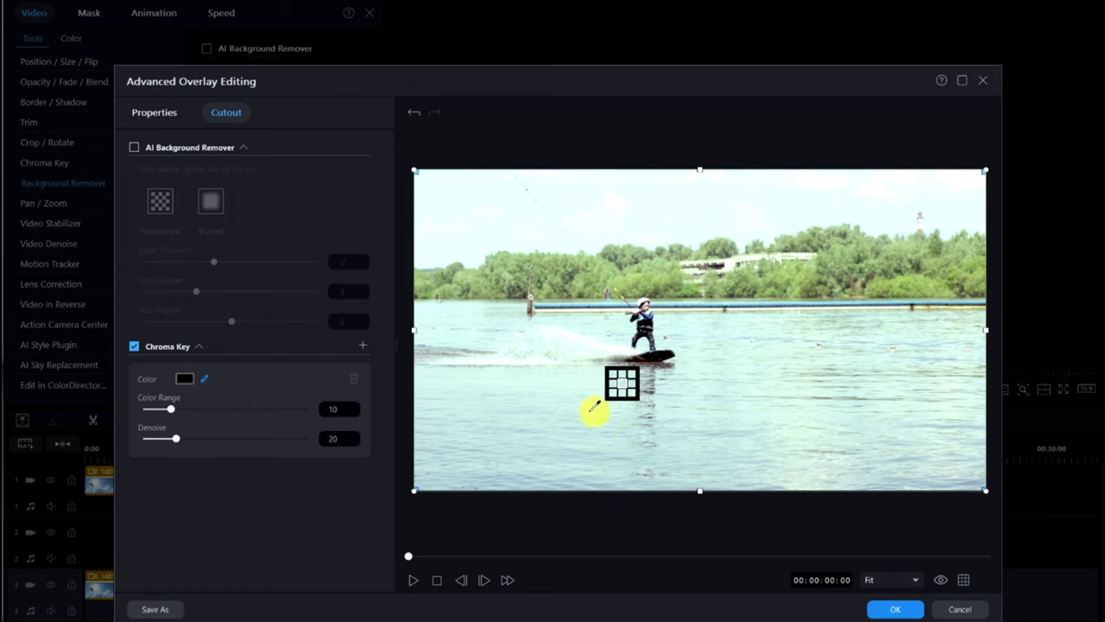
left_click(596, 391)
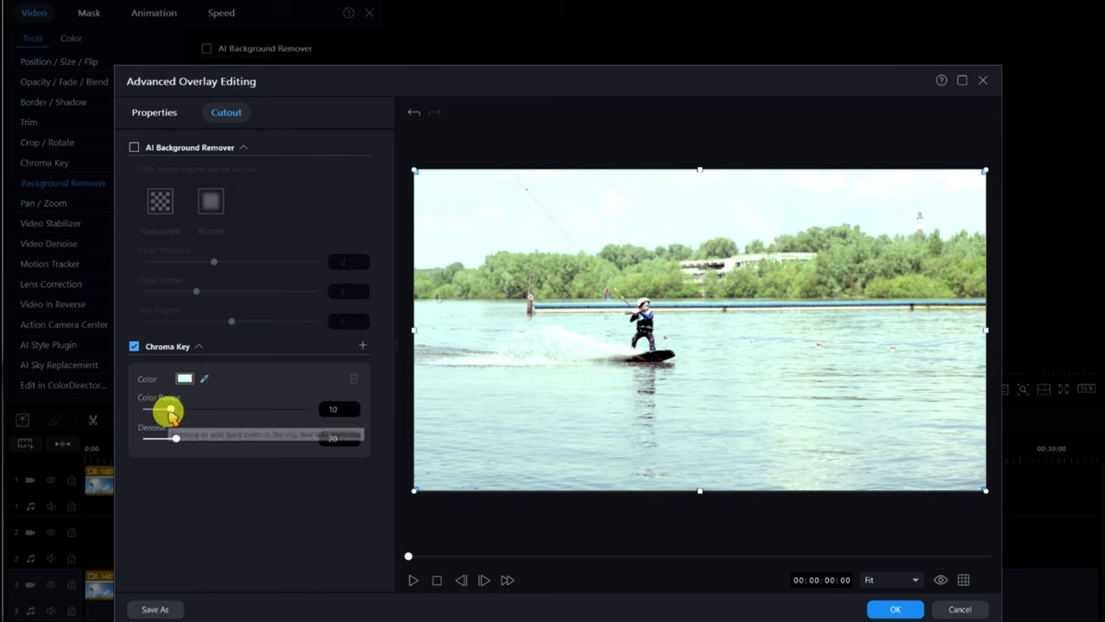
left_click_drag(172, 409, 220, 408)
left_click_drag(178, 440, 203, 442)
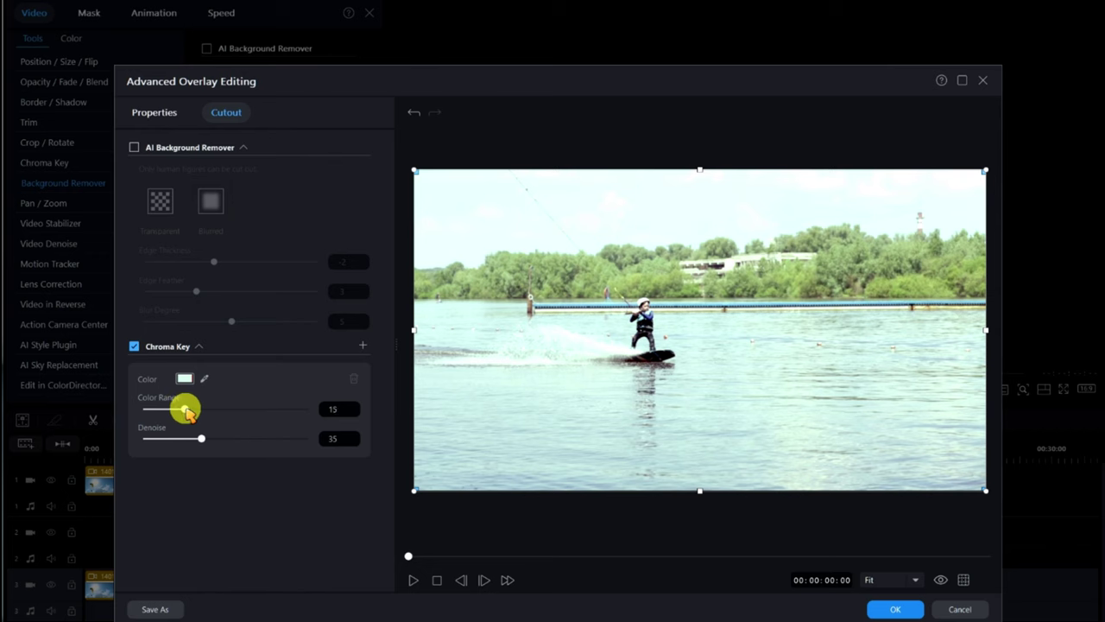
left_click_drag(175, 411, 171, 410)
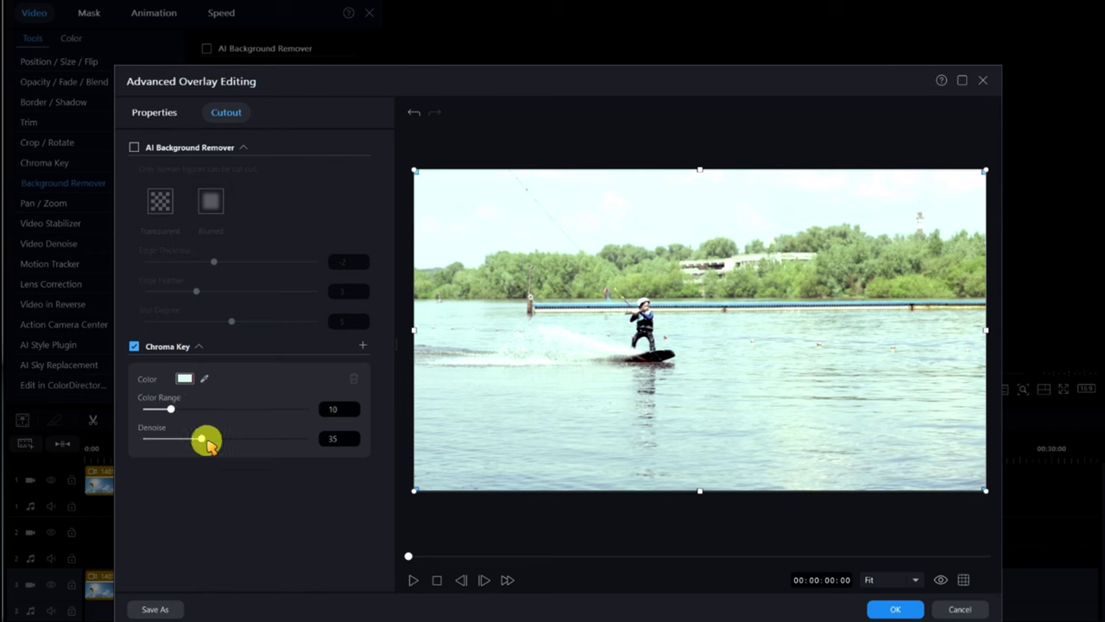
left_click_drag(203, 441, 285, 443)
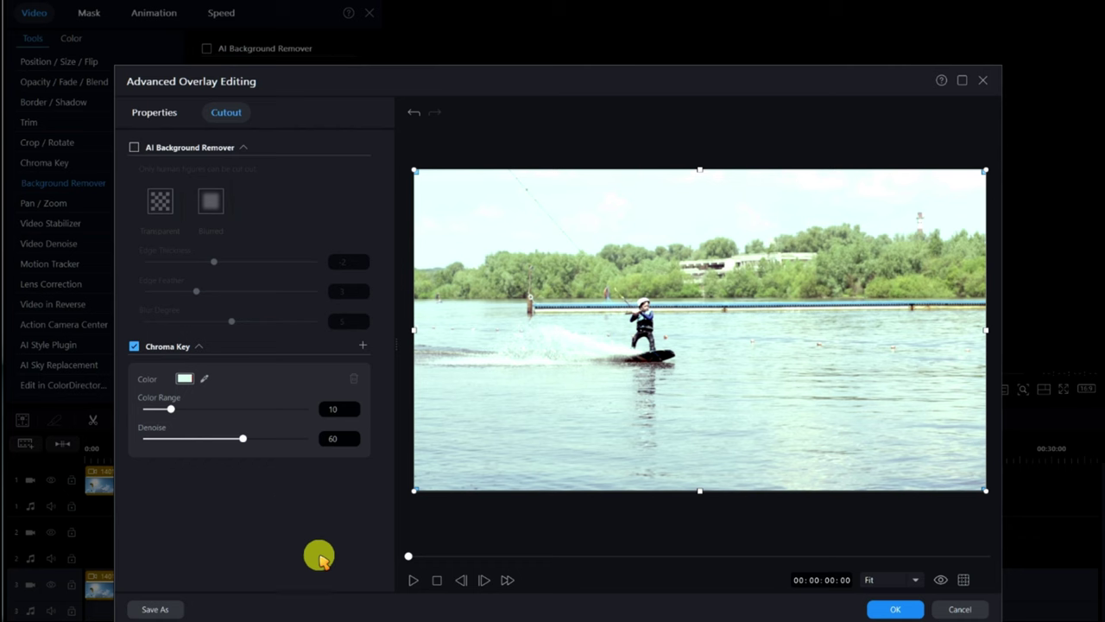
left_click(896, 609)
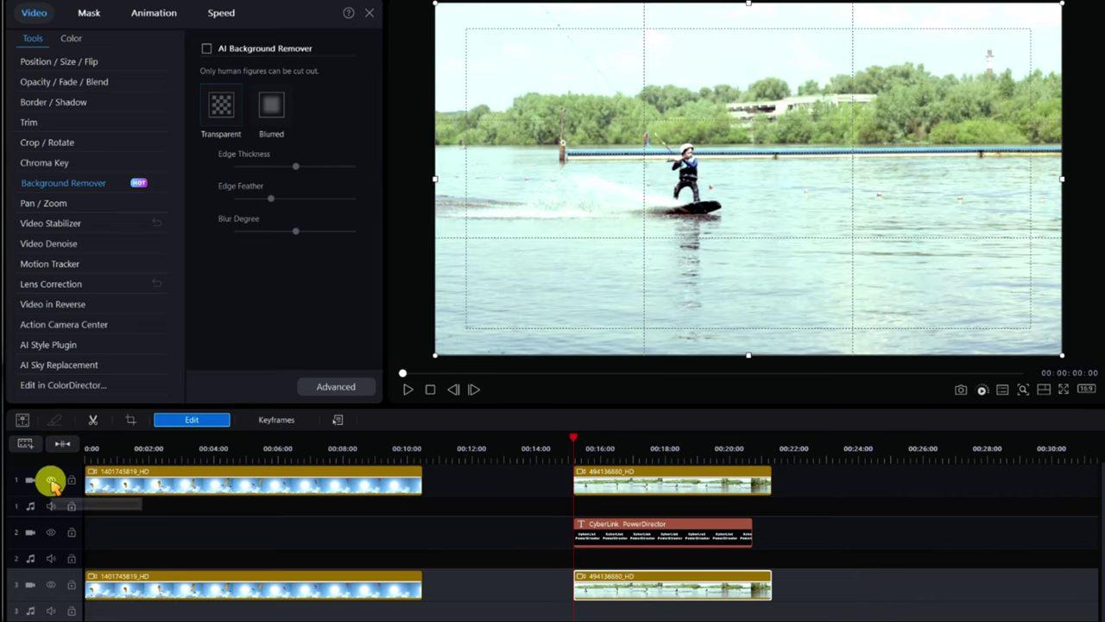
Hide track 1 and set the water key's color range to 11 on the track 3 wakeboard clip
left_click(51, 480)
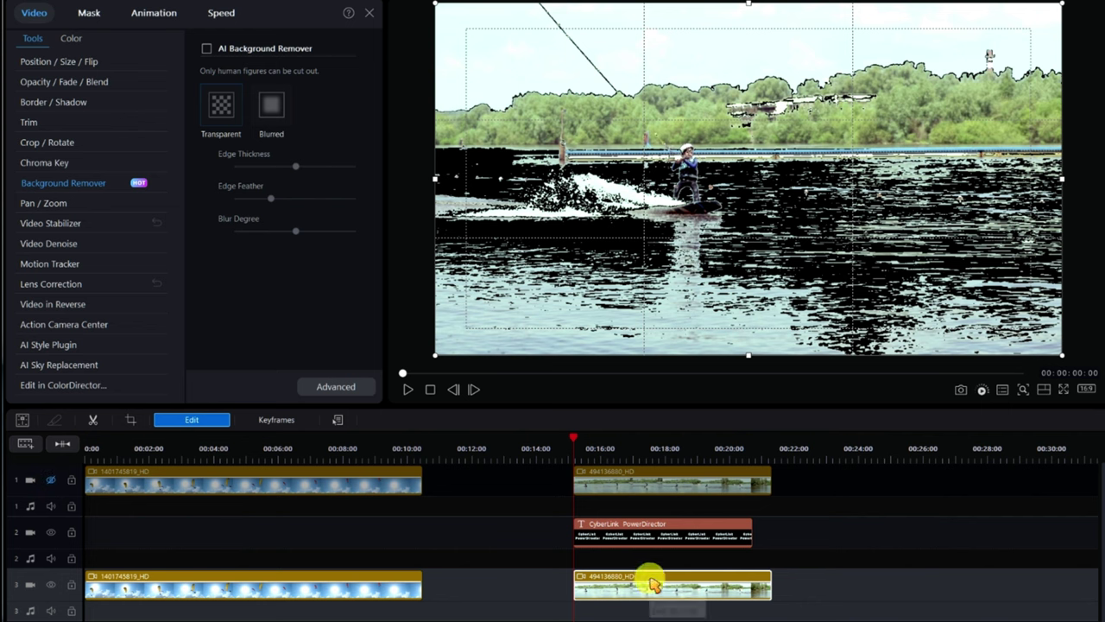
left_click(45, 164)
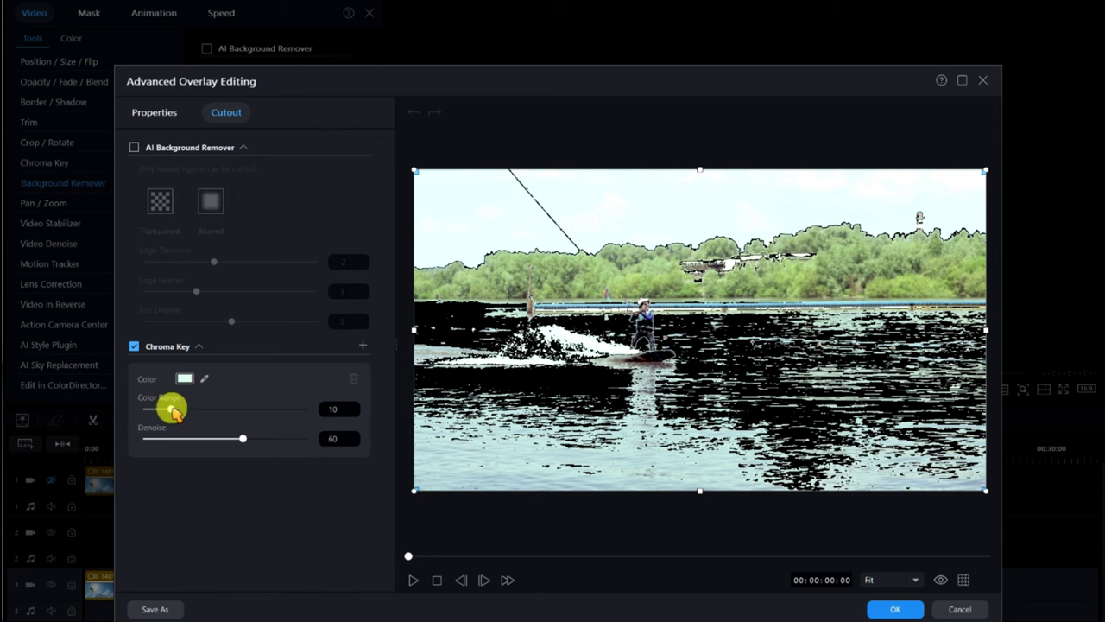
mouse_move(173, 412)
left_mouse_down()
mouse_move(230, 413)
mouse_move(164, 410)
mouse_move(176, 416)
left_mouse_up()
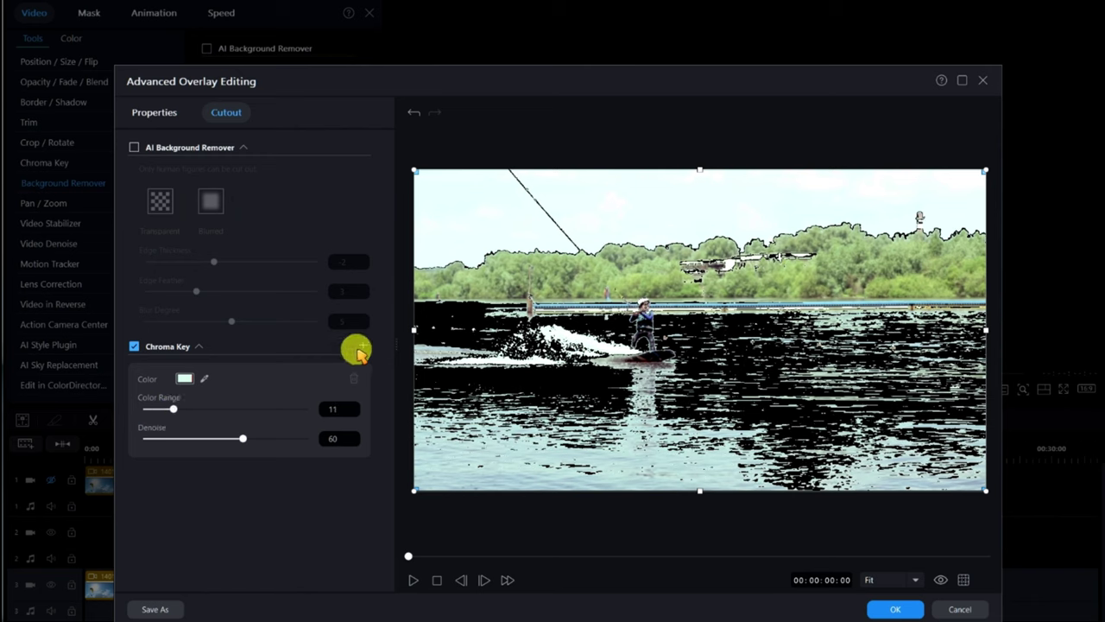
Add a second chroma key sampled from the green trees with color range 37 and denoise 7, and set the first key's denoise to 8
left_click(363, 346)
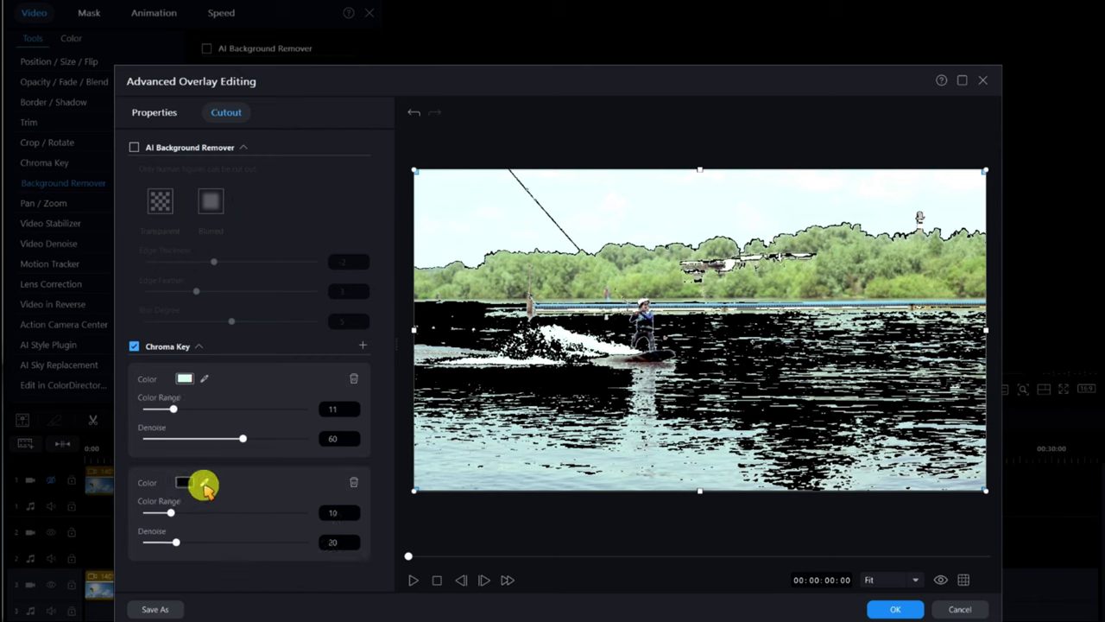
left_click(478, 283)
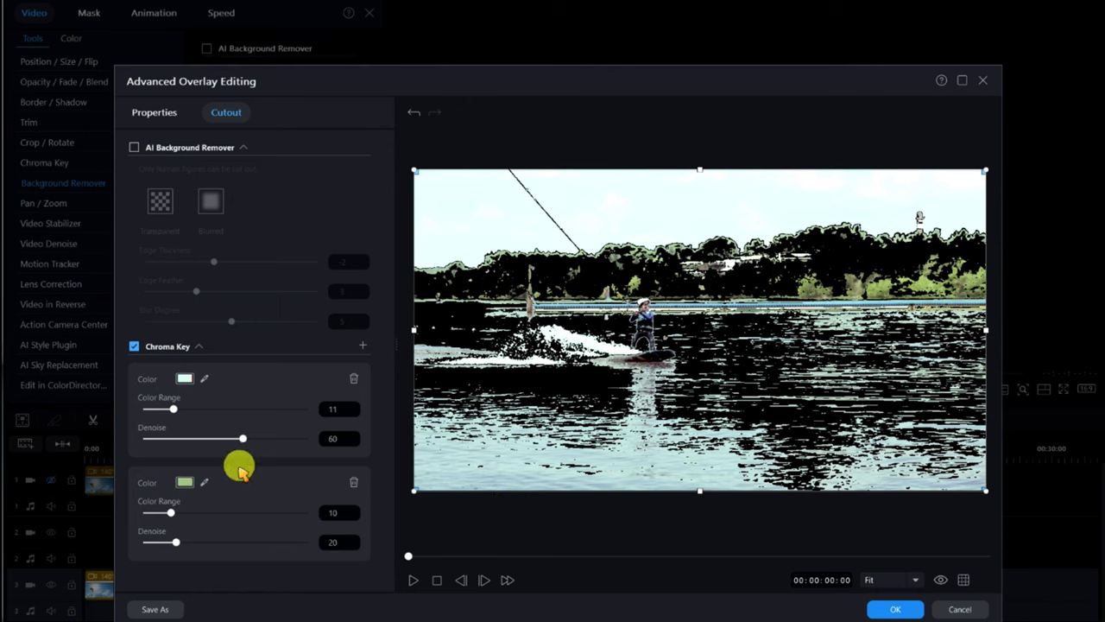
left_click_drag(169, 511, 249, 515)
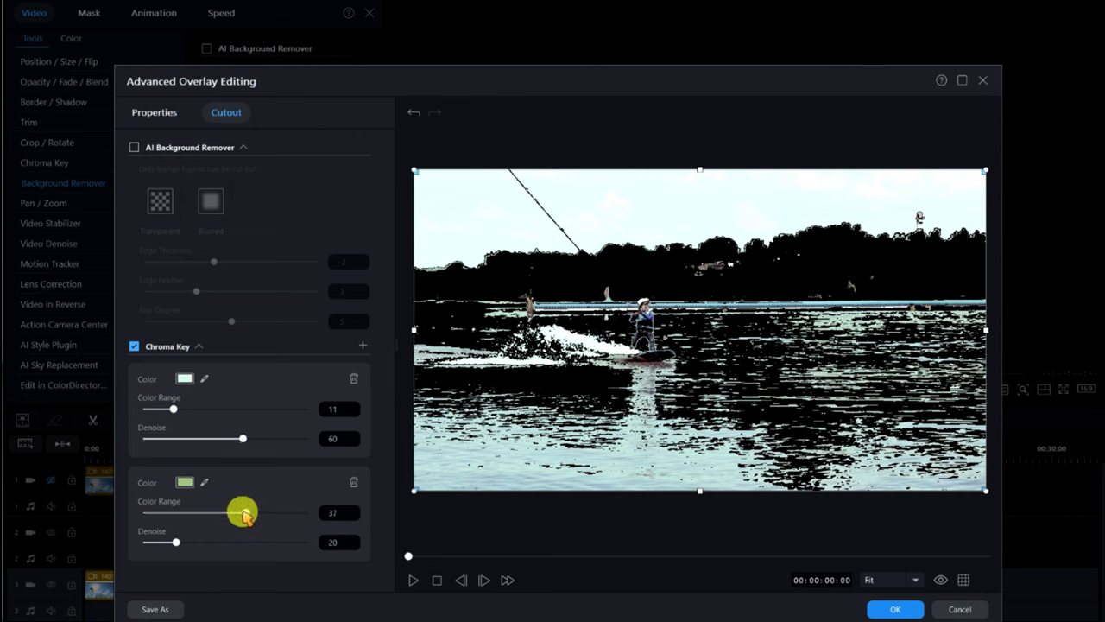
left_click(176, 542)
left_click_drag(187, 543, 154, 544)
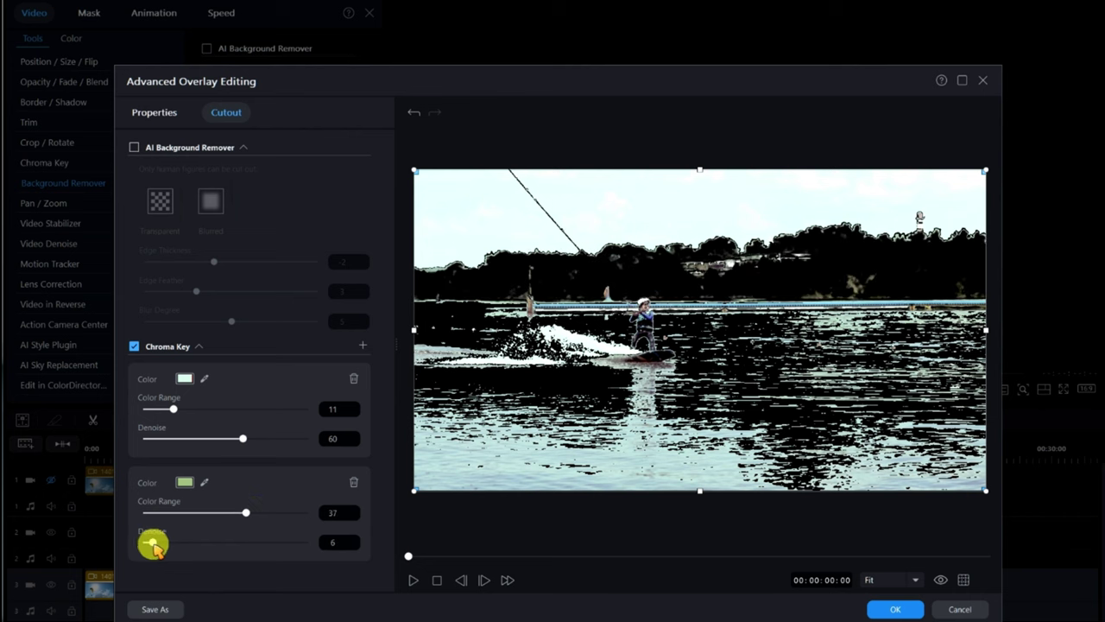
left_click(236, 446)
left_click_drag(231, 442, 155, 444)
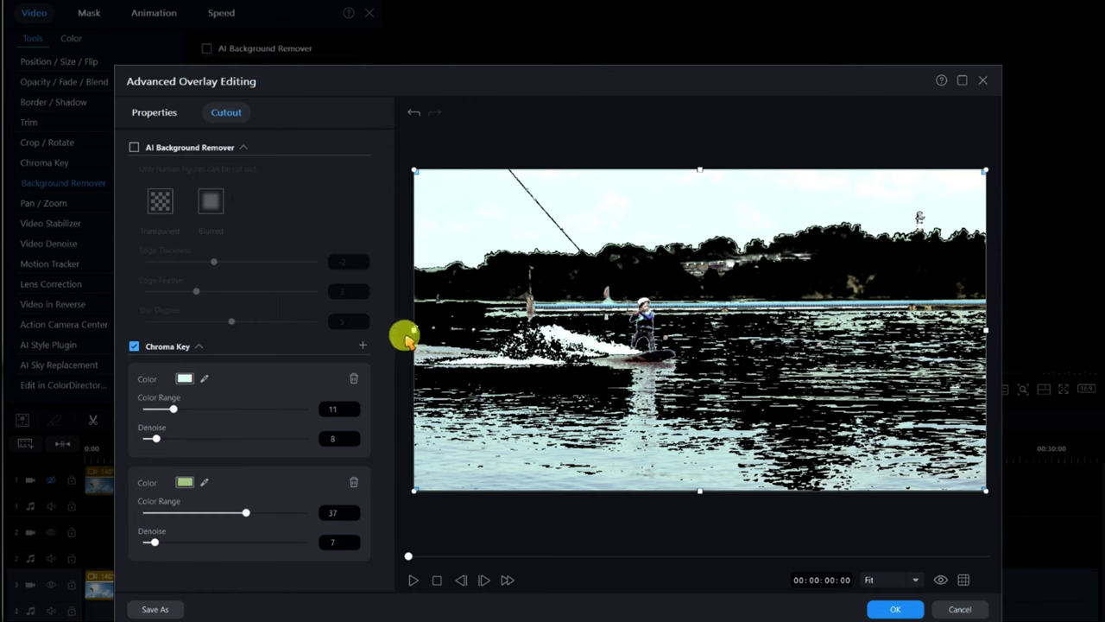
Add a third chroma key sampled from the light blue foreground water with color range 26 and denoise 5, and apply the cutout
left_click(362, 346)
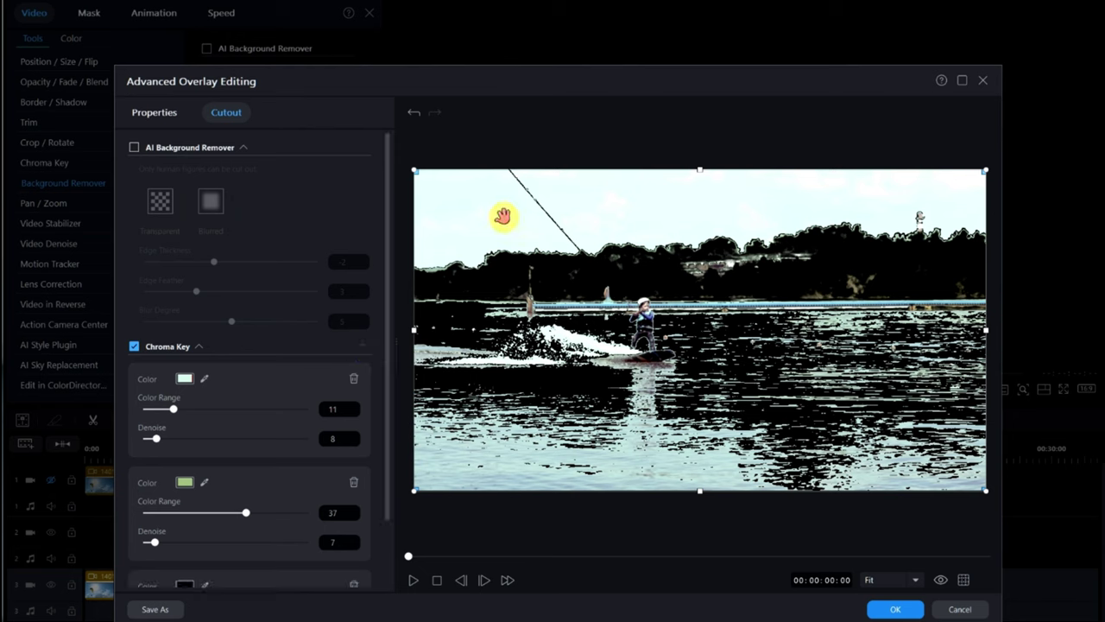
left_click_drag(386, 481, 388, 547)
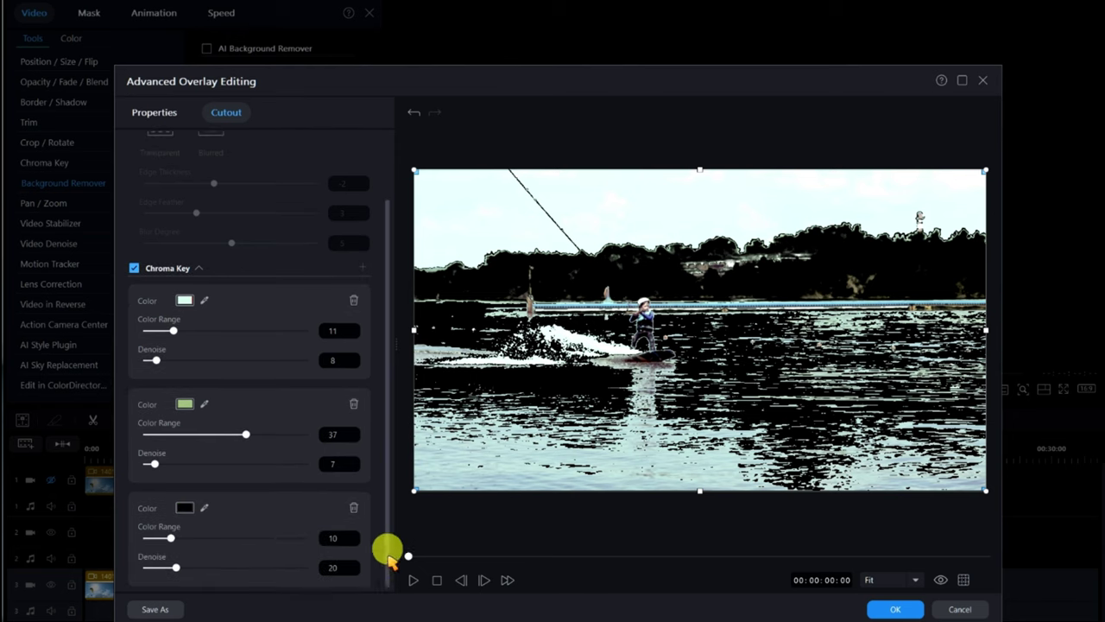
left_click(206, 509)
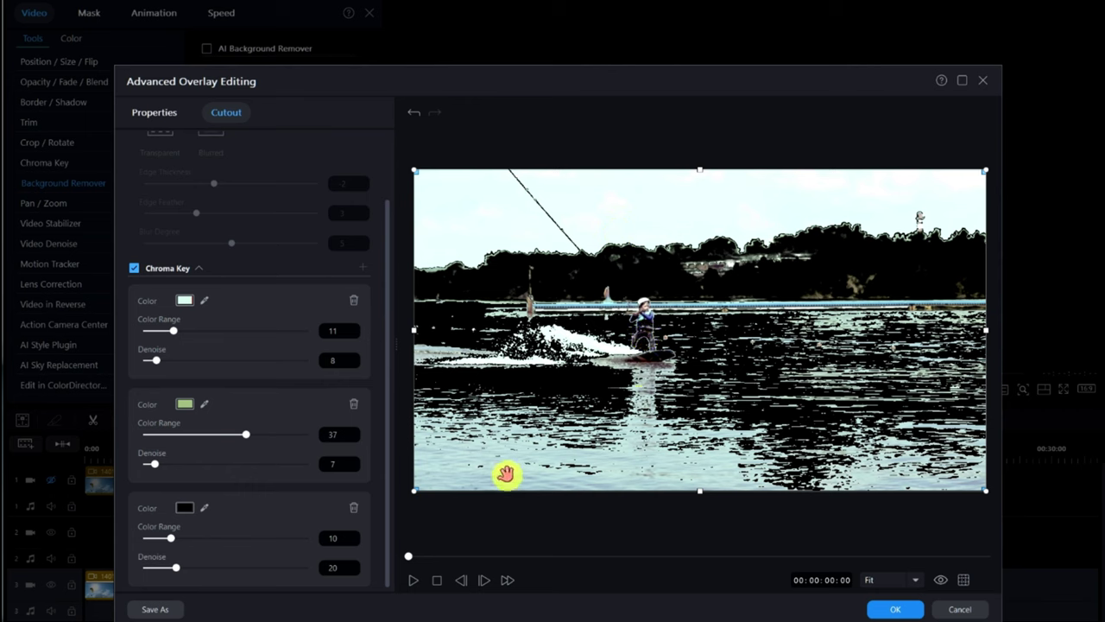
left_click(205, 509)
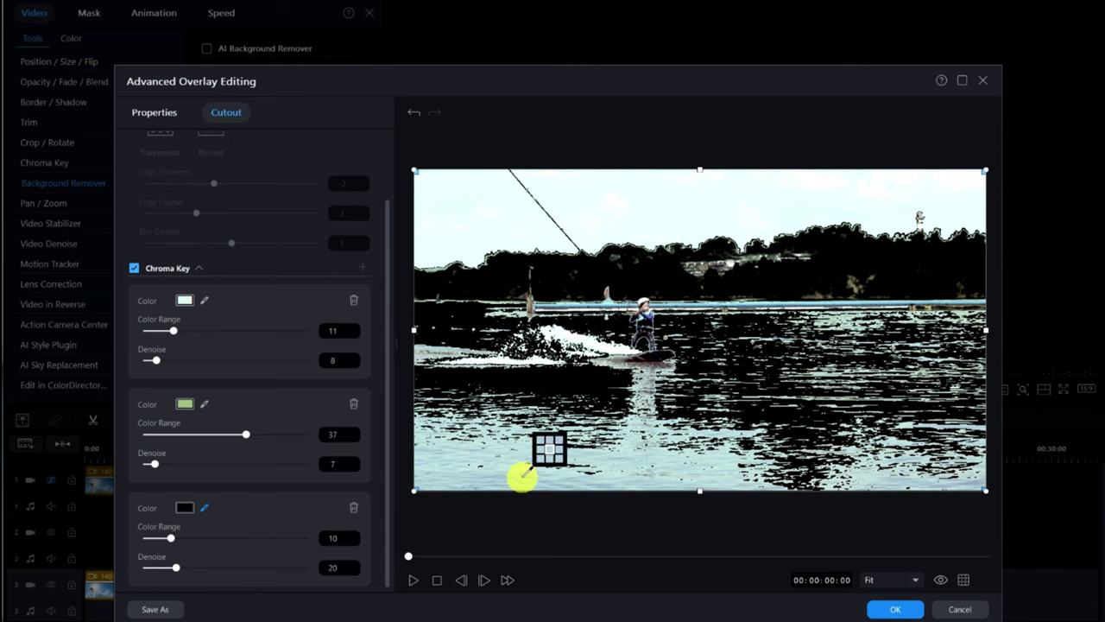
left_click(524, 475)
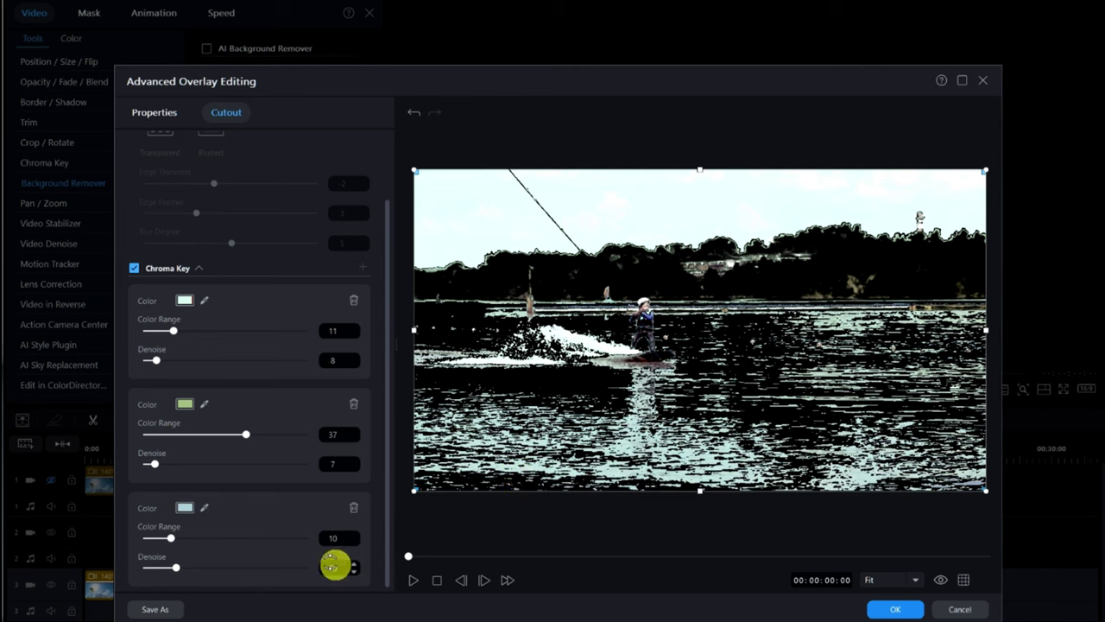
left_click_drag(175, 567, 215, 538)
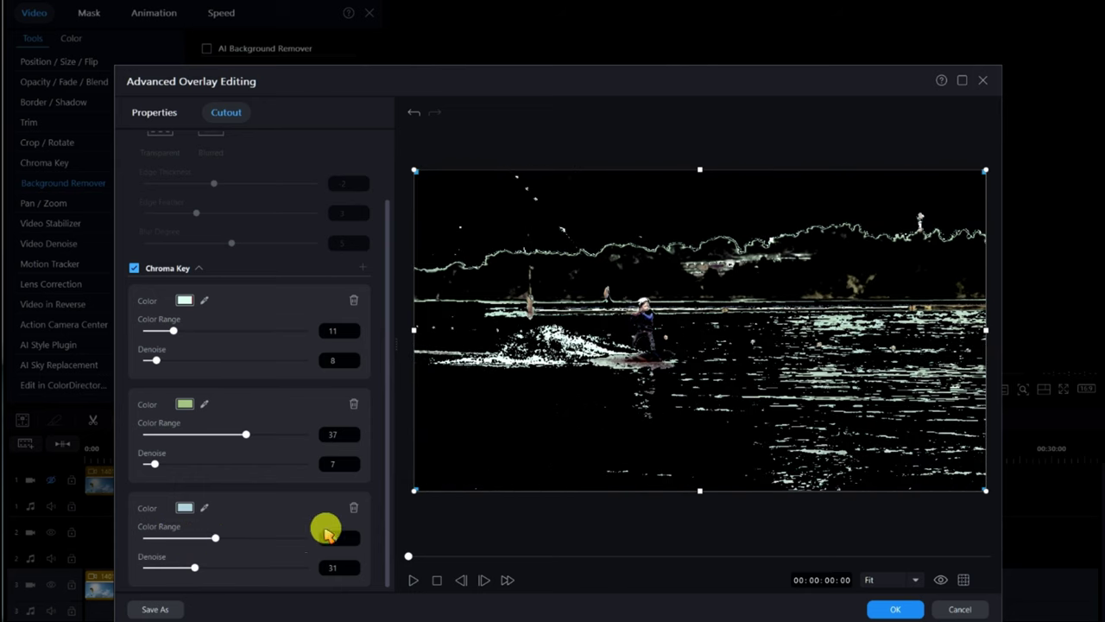
left_click_drag(221, 567, 151, 568)
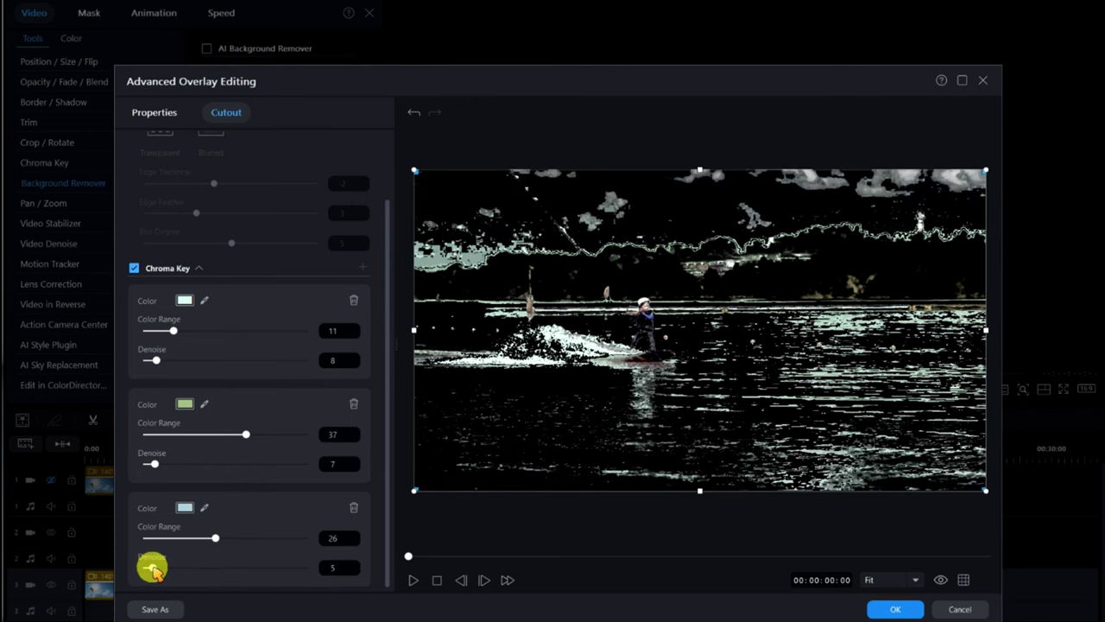
left_click(896, 610)
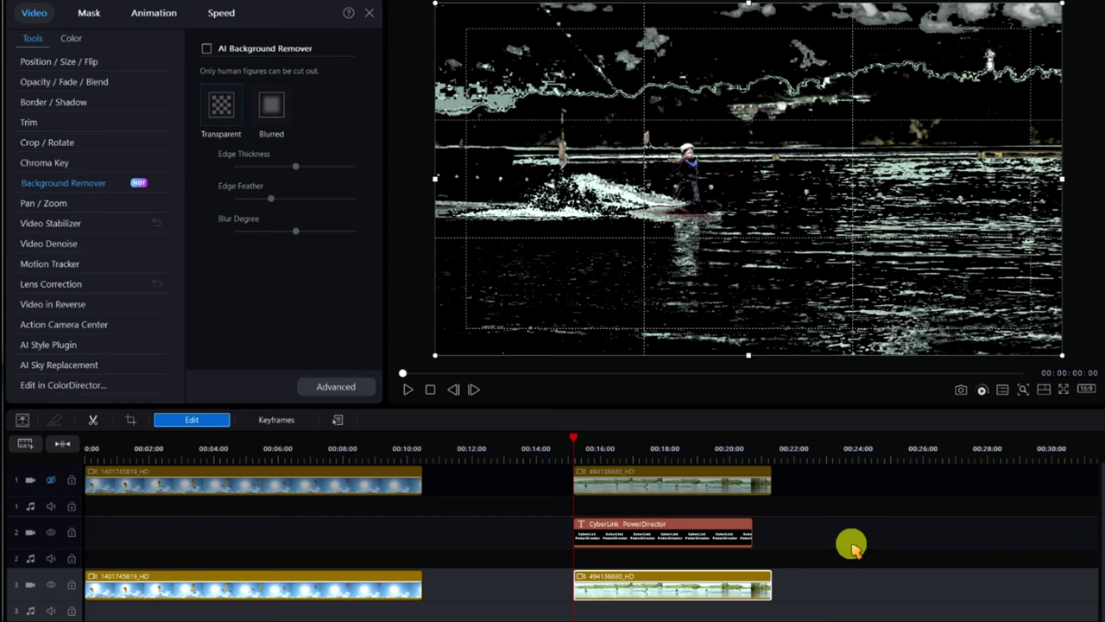
Show track 1 again and preview the chroma-keyed wakeboarder over the title, pausing at about 00:00:02:08 in the clip
left_click(51, 479)
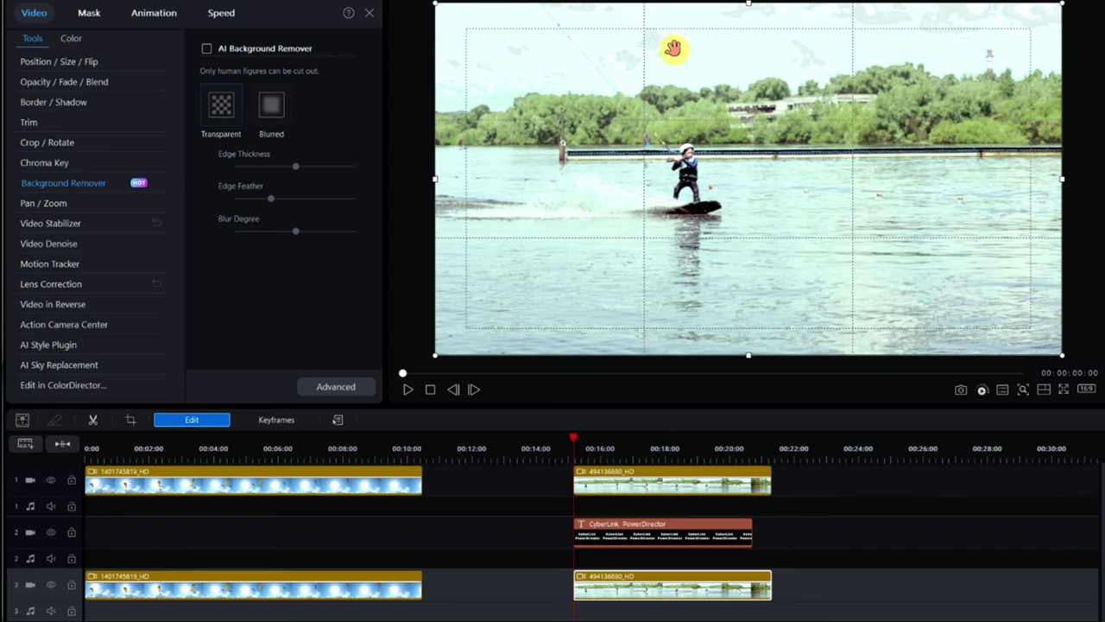
left_click(407, 389)
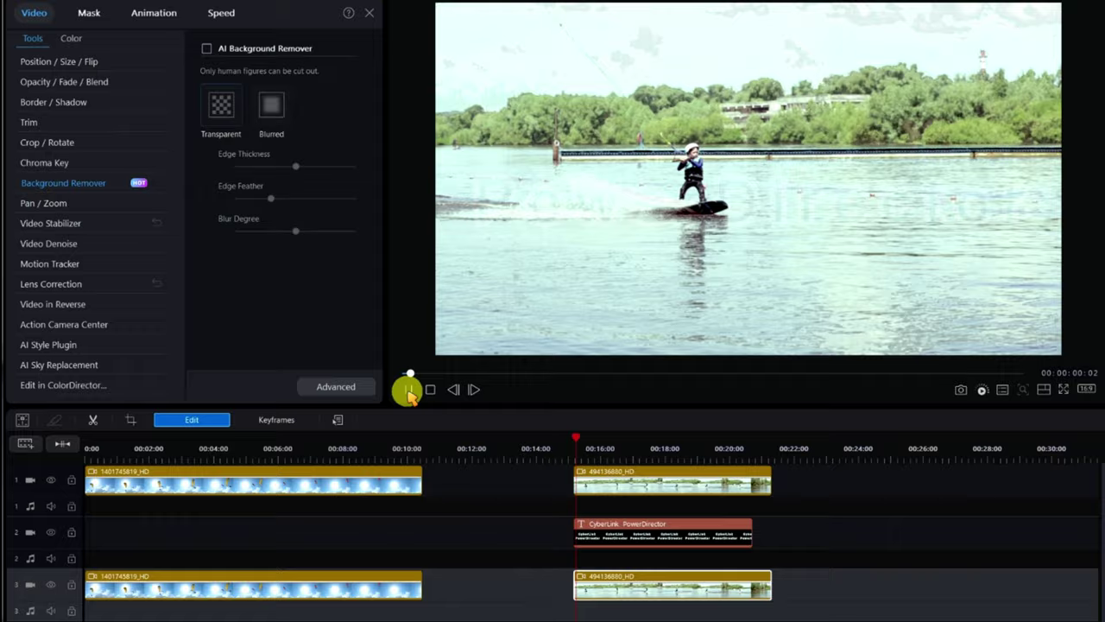
left_click(408, 390)
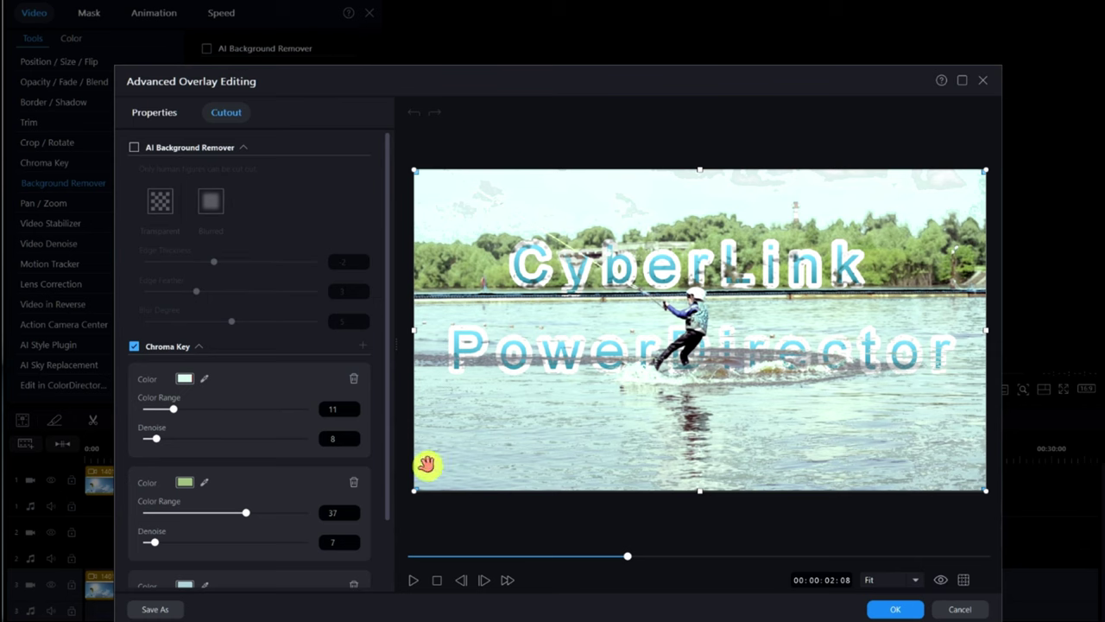
Set the first key's denoise to 0 and color range to 20, and the green key's color range to 31
mouse_move(155, 441)
left_mouse_down()
mouse_move(173, 437)
mouse_move(140, 446)
left_mouse_up()
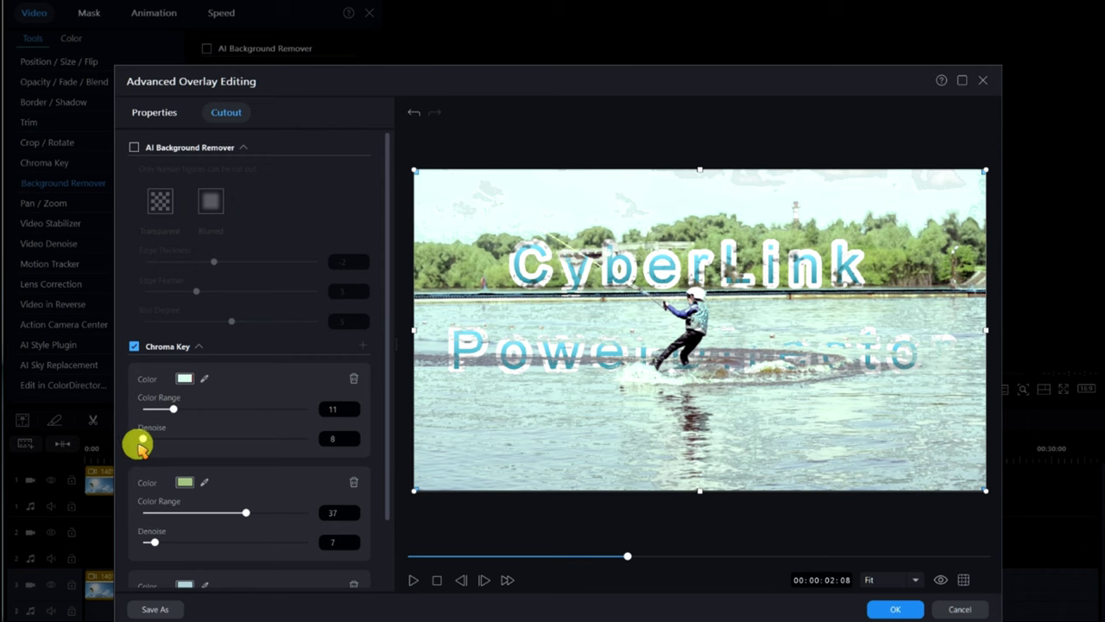
mouse_move(173, 409)
left_mouse_down()
mouse_move(201, 411)
mouse_move(148, 415)
mouse_move(276, 412)
mouse_move(188, 415)
left_mouse_up()
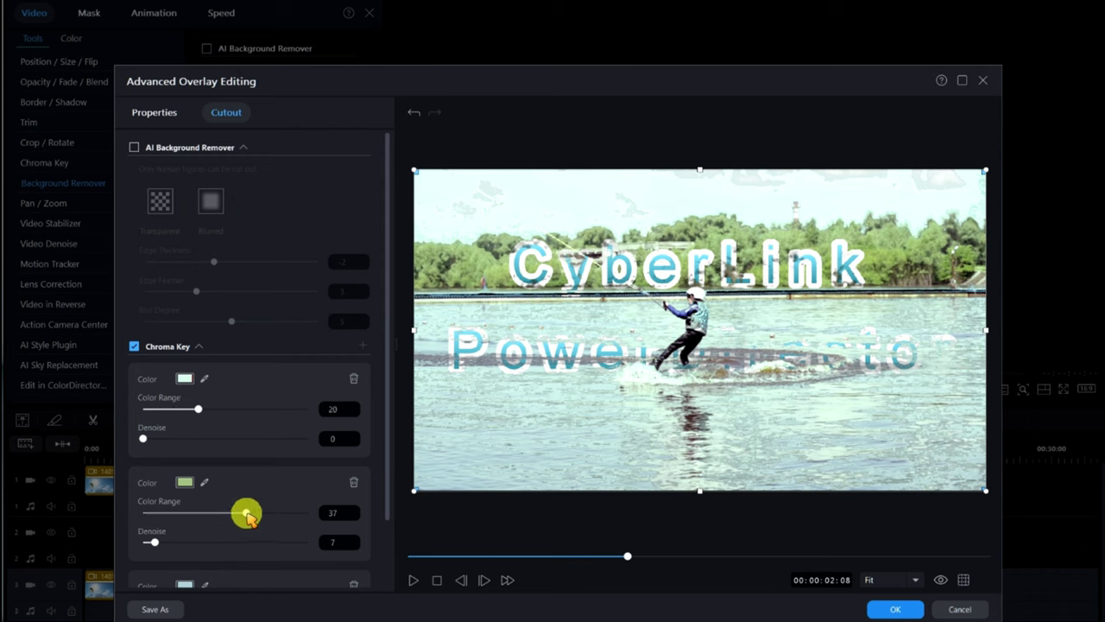
mouse_move(248, 516)
left_mouse_down()
mouse_move(210, 510)
mouse_move(254, 510)
mouse_move(232, 514)
left_mouse_up()
left_click_drag(198, 407, 224, 418)
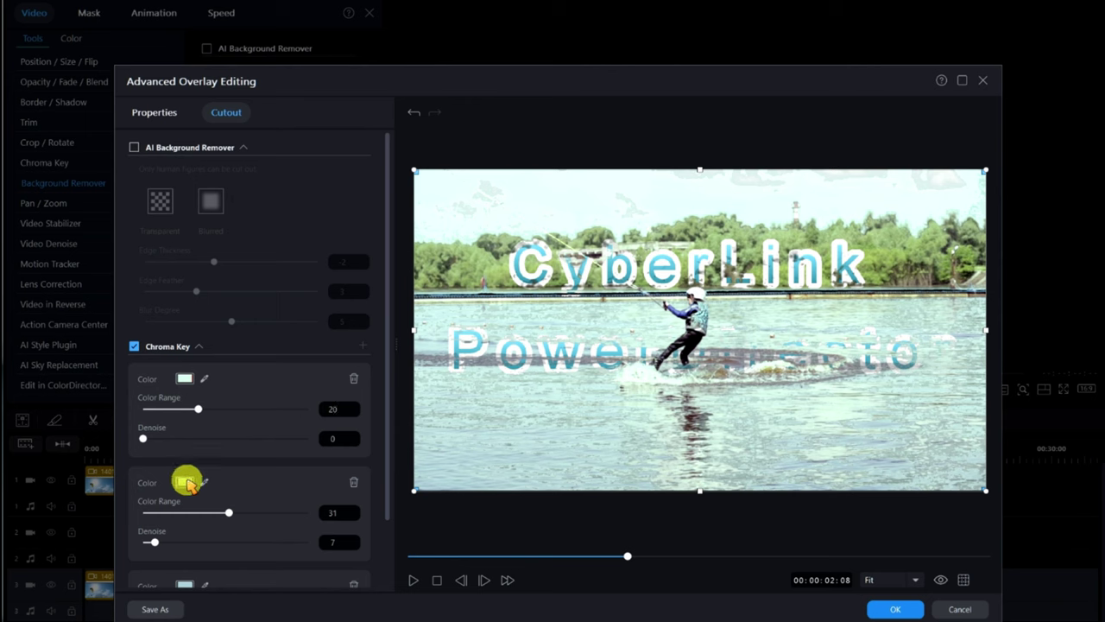
Try denoise 60 on the green key, and color range 52 with denoise 45 on the light blue water key
left_click_drag(155, 543, 241, 547)
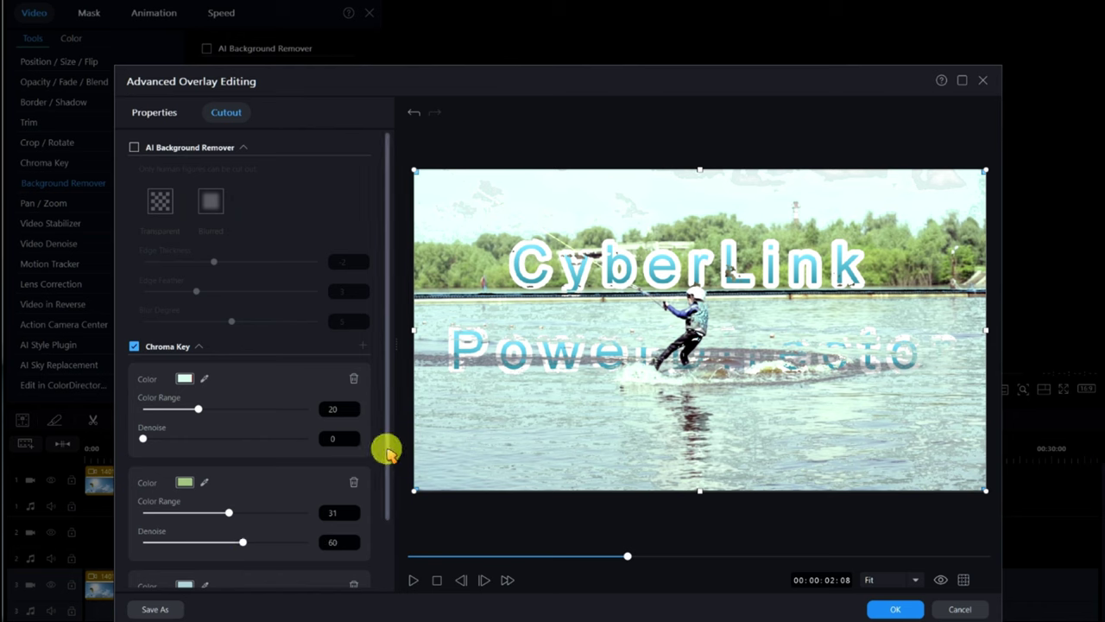
left_click_drag(386, 449, 382, 543)
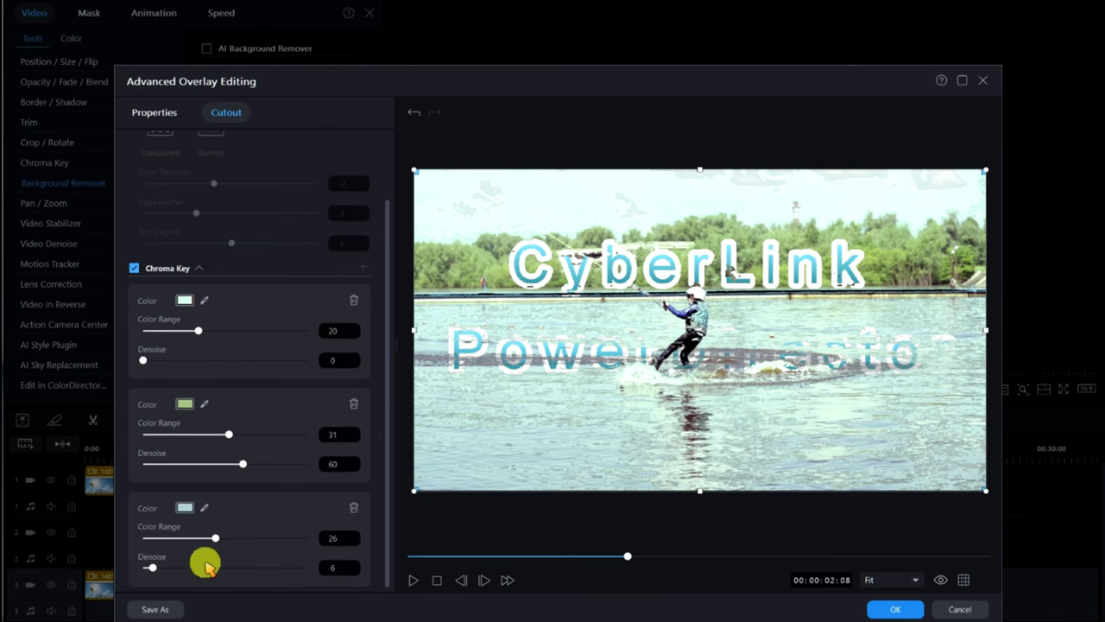
left_click_drag(215, 540, 288, 531)
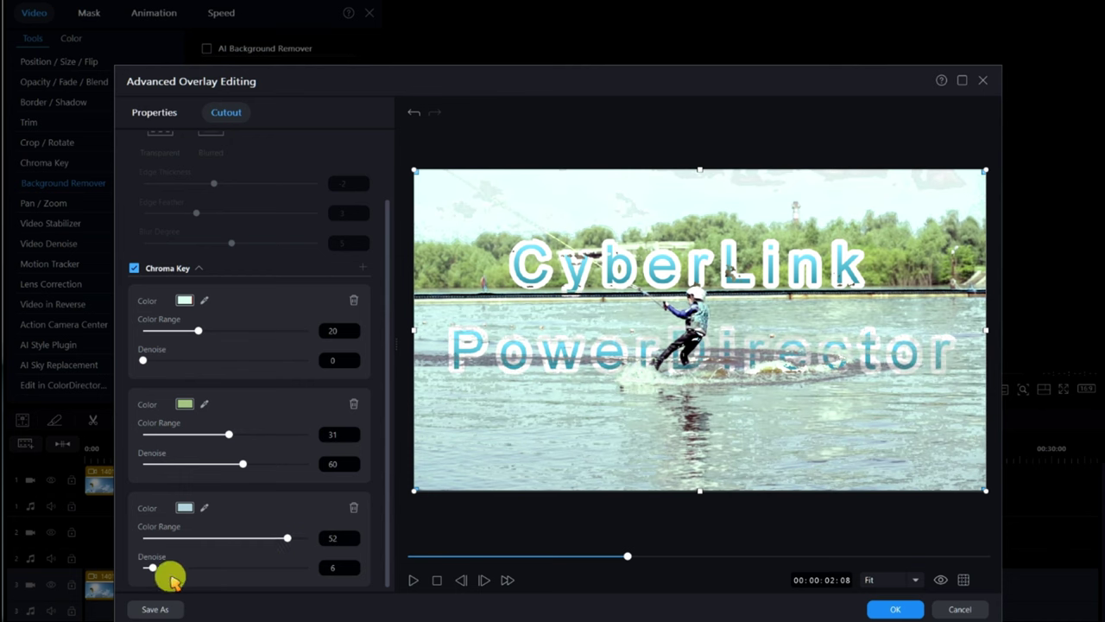
left_click_drag(155, 569, 222, 570)
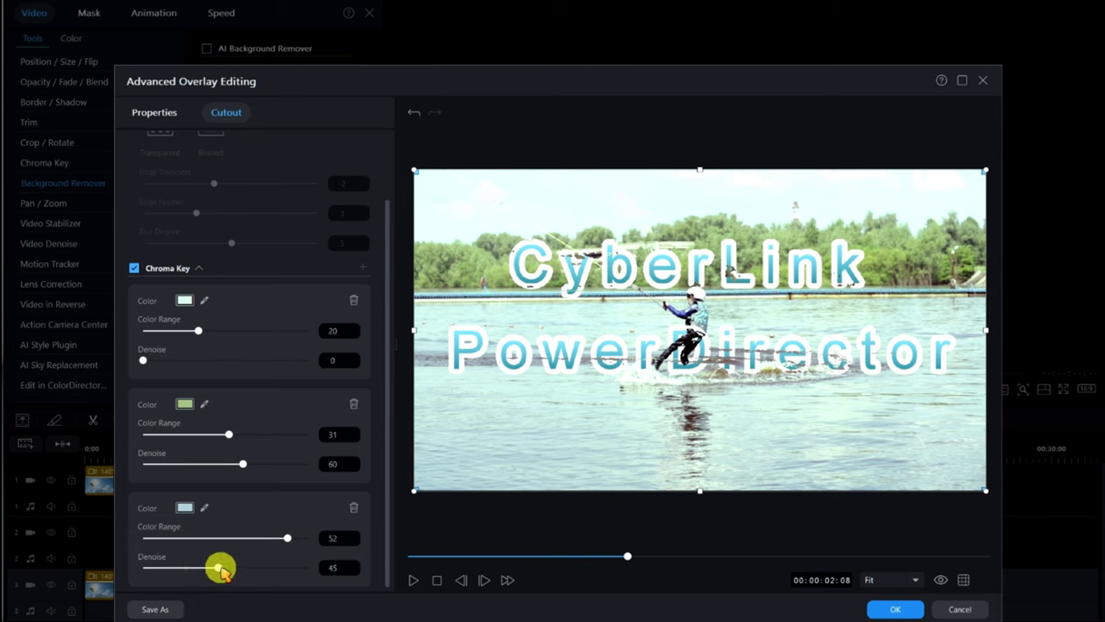
Set the first key to color range 15 and denoise 42, and the green key to color range 59 and denoise 26
left_click_drag(143, 362, 184, 345)
left_click_drag(229, 434, 306, 434)
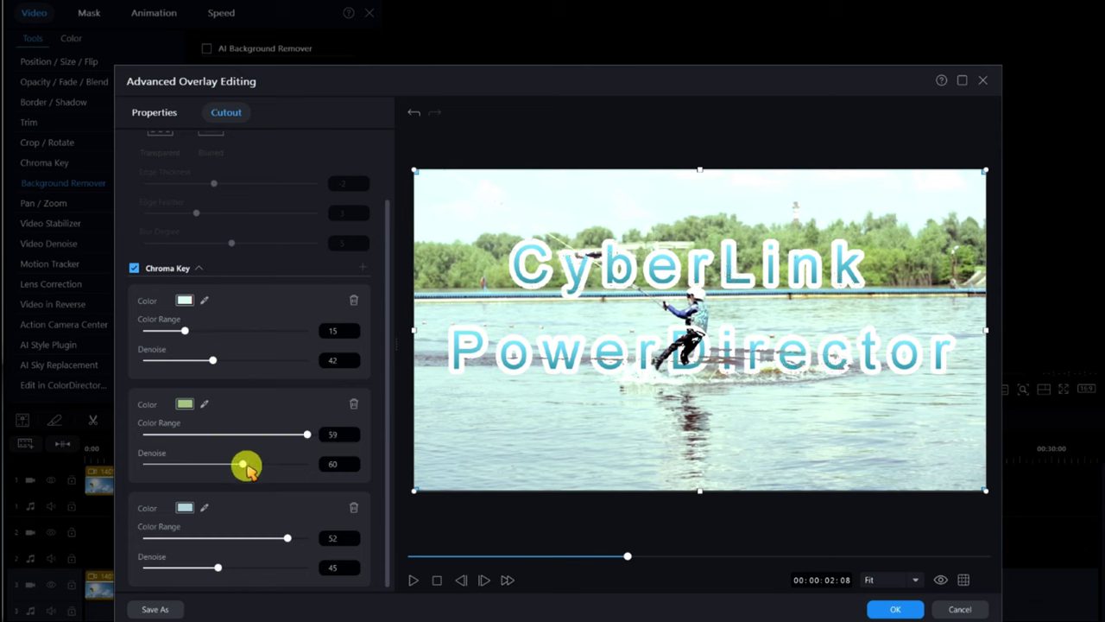
left_click_drag(243, 466, 187, 479)
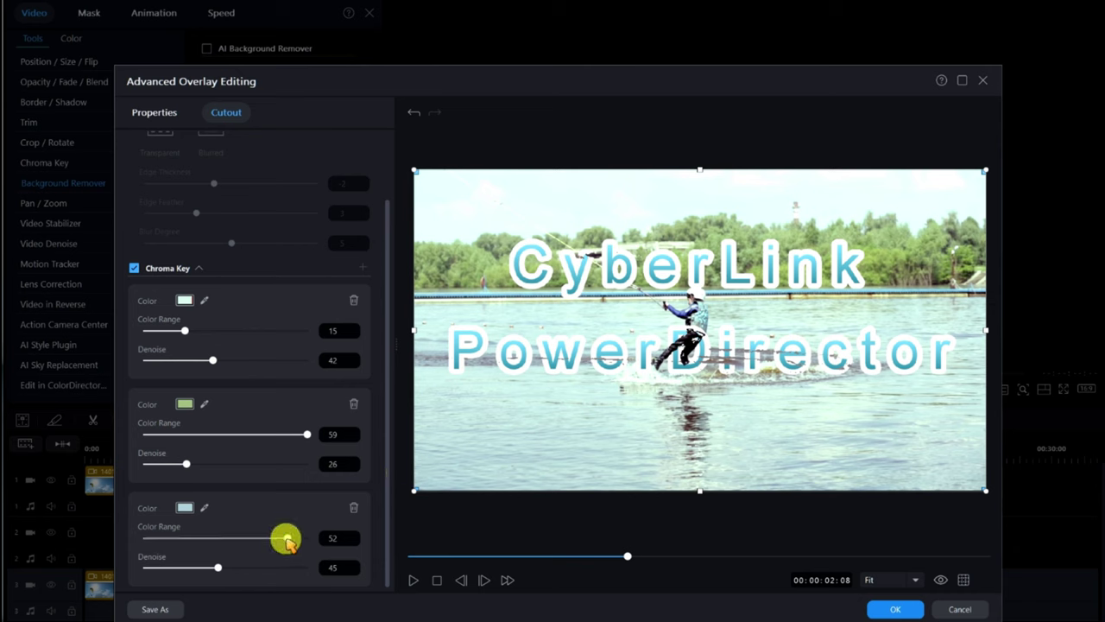
Set the light blue key to color range 38 and denoise 34, raise the first key's denoise to 44, and apply the cutout
left_click_drag(287, 539, 201, 570)
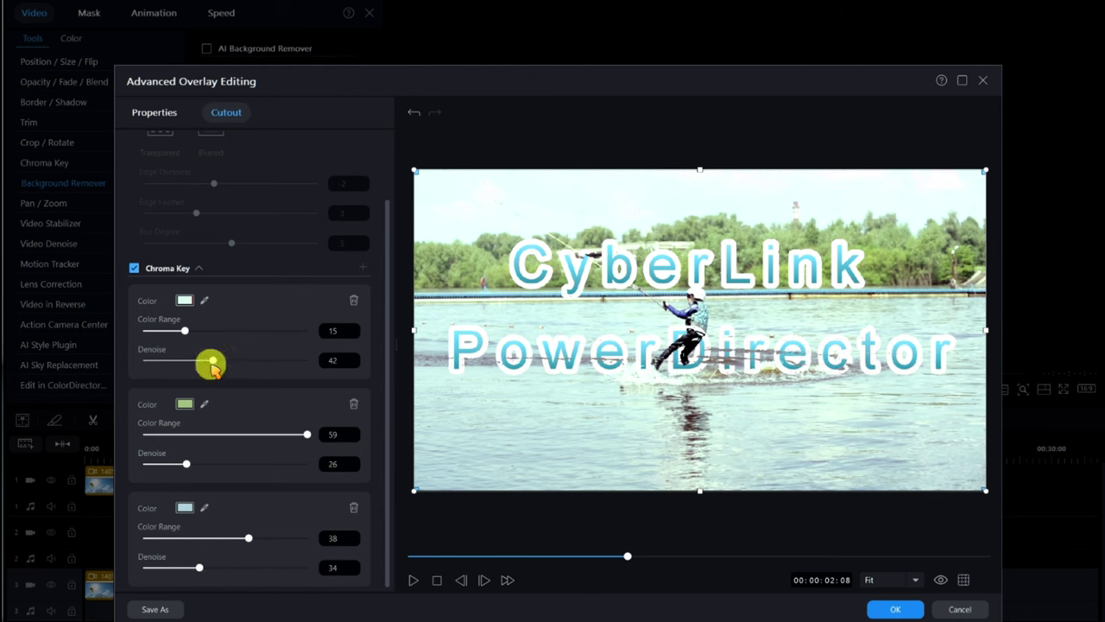
left_click_drag(214, 363, 217, 362)
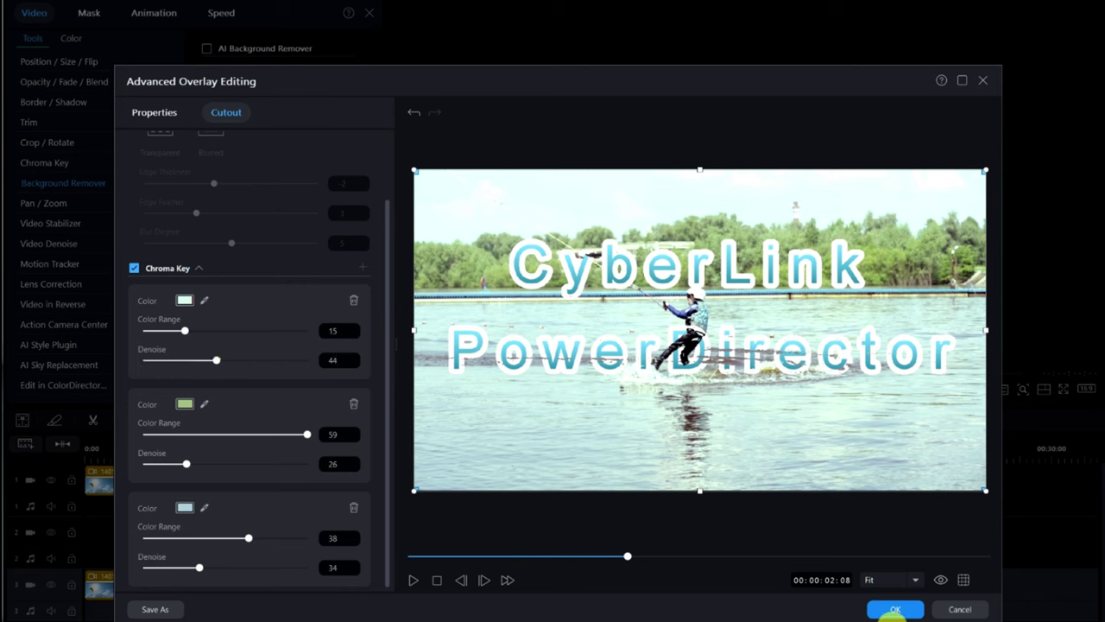
left_click(895, 608)
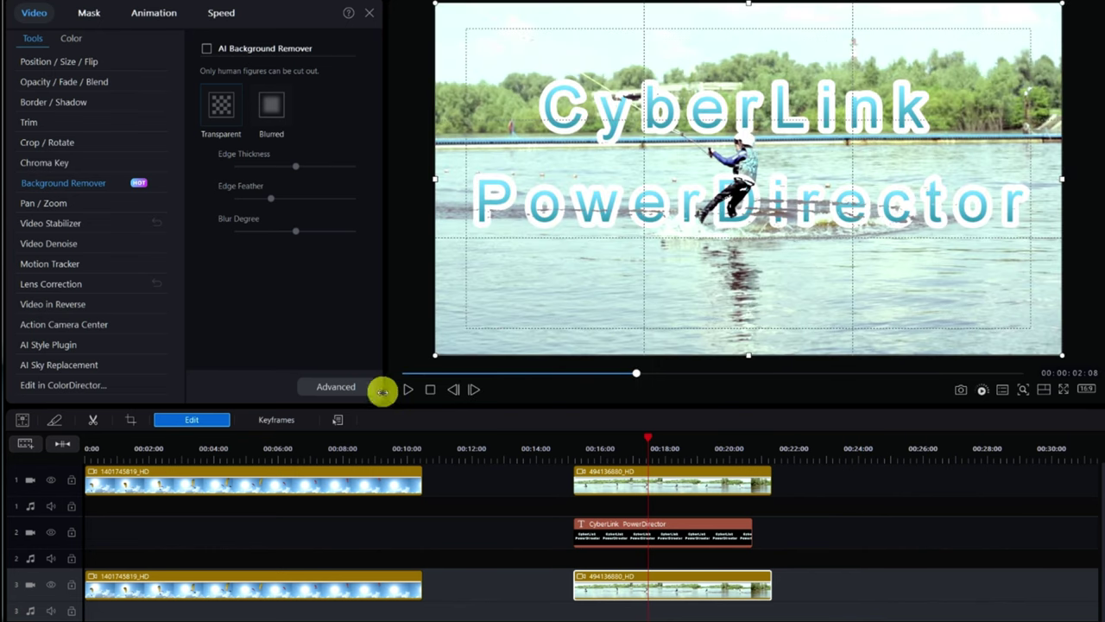
Preview the refined wakeboarder cutout over the title, pausing at about 00:00:04:02 in the clip
left_click(612, 481)
left_click(407, 391)
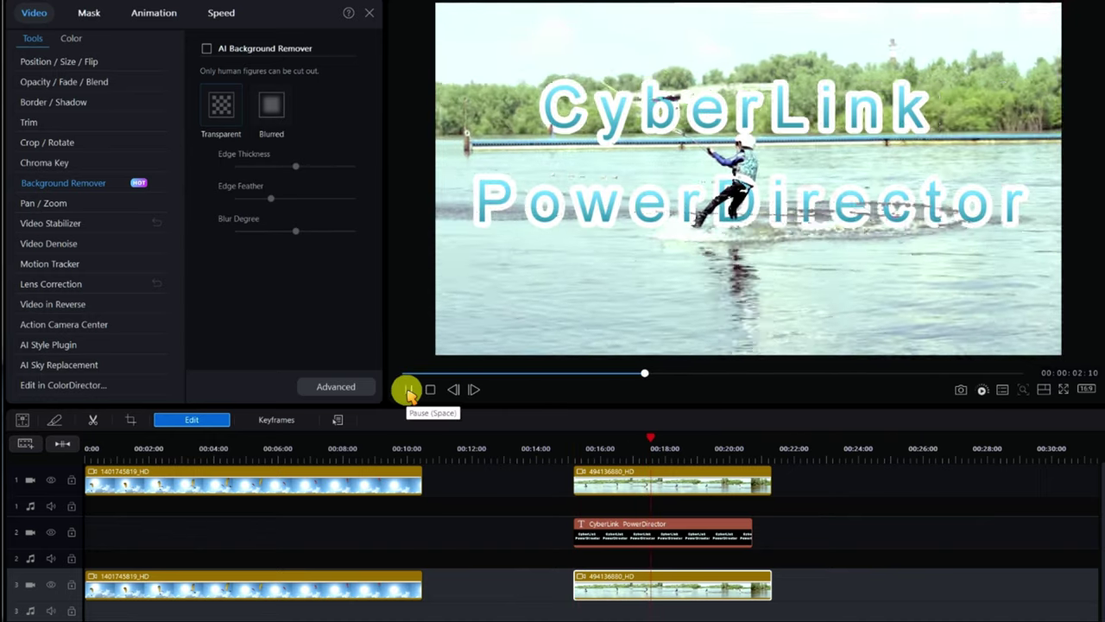
left_click(407, 390)
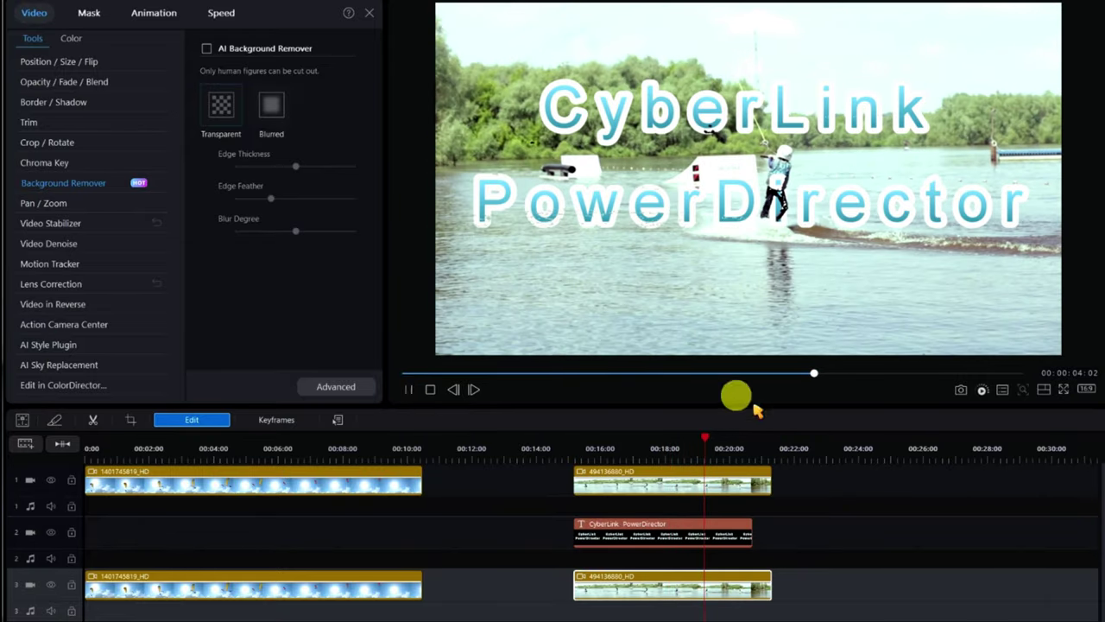
left_click(795, 303)
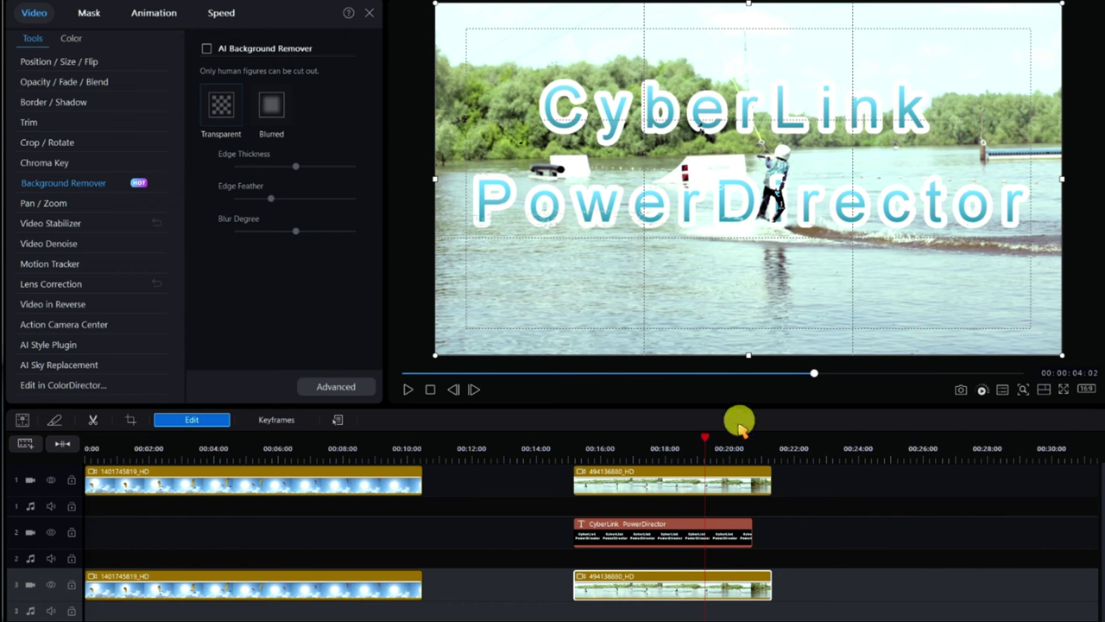
View the original wakeboarder clip on track 1 and the paraglider clip on the same track to compare their backgrounds
left_click(660, 479)
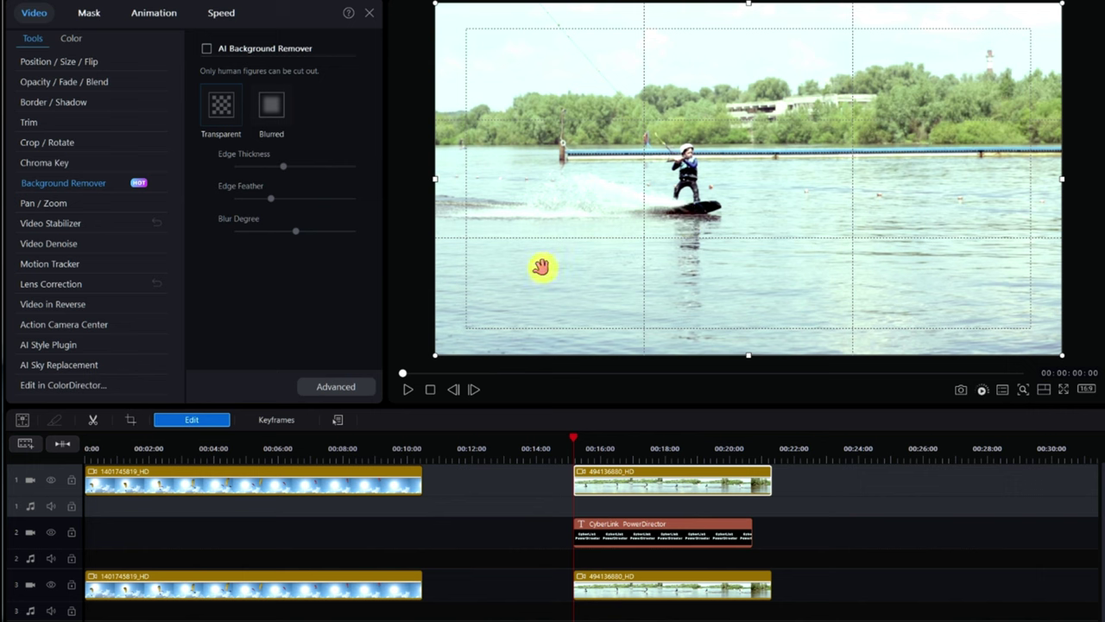
mouse_move(646, 523)
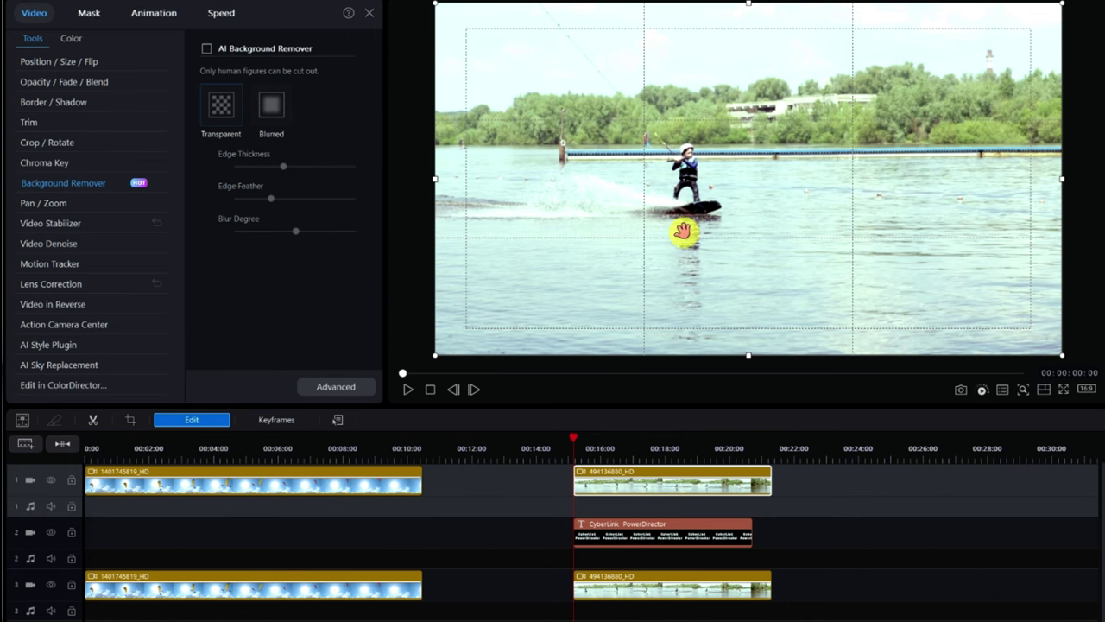
left_click(302, 474)
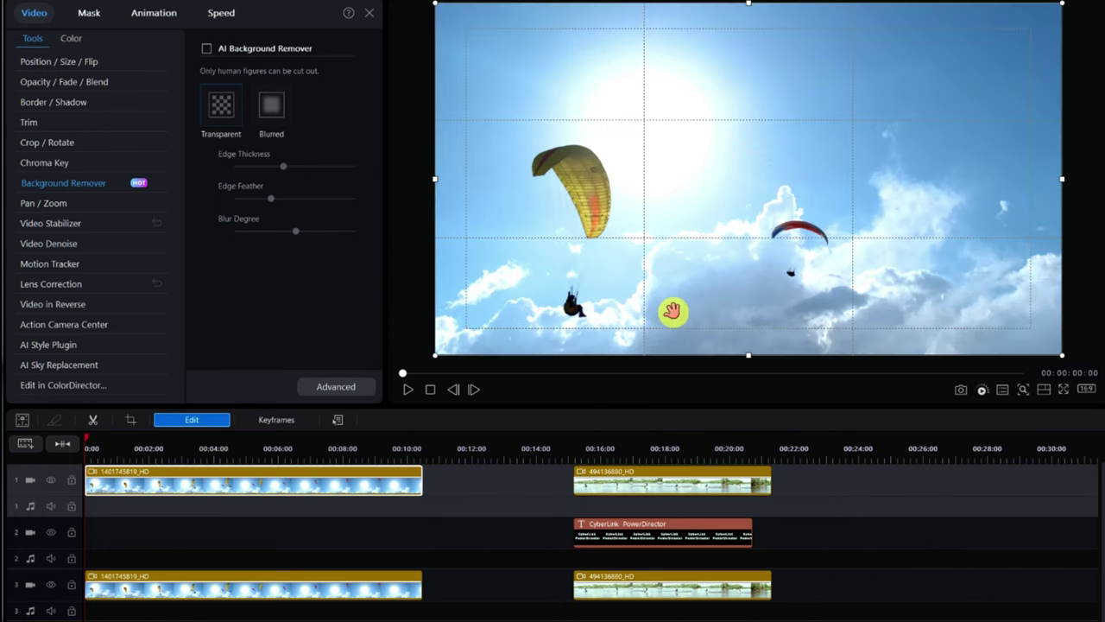